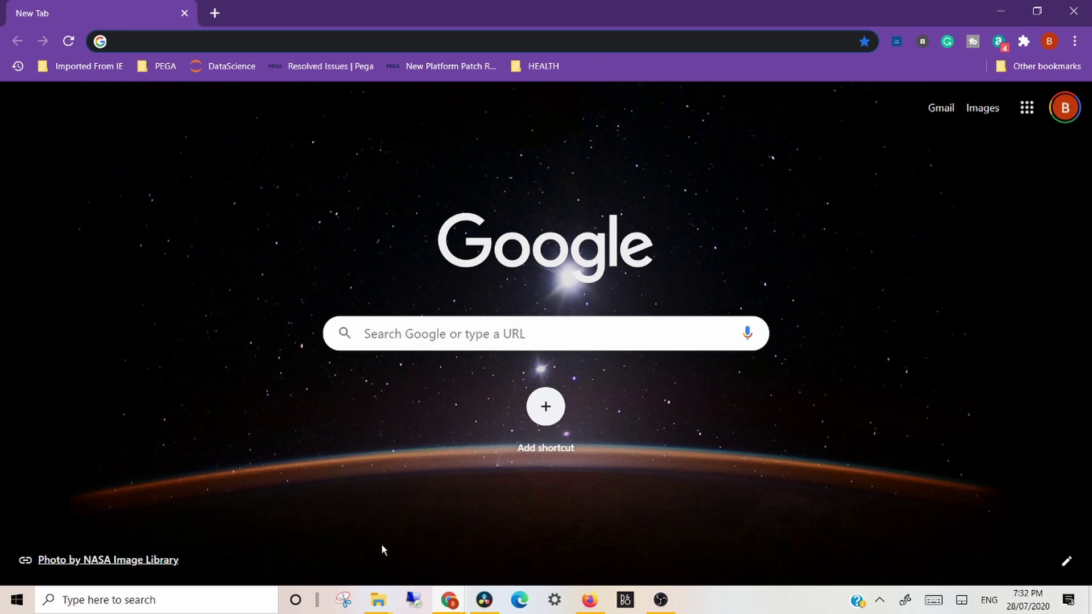
# Step: Open a new incognito window from the current browser window
pyautogui.press('F5')
pyautogui.click(1075, 41)
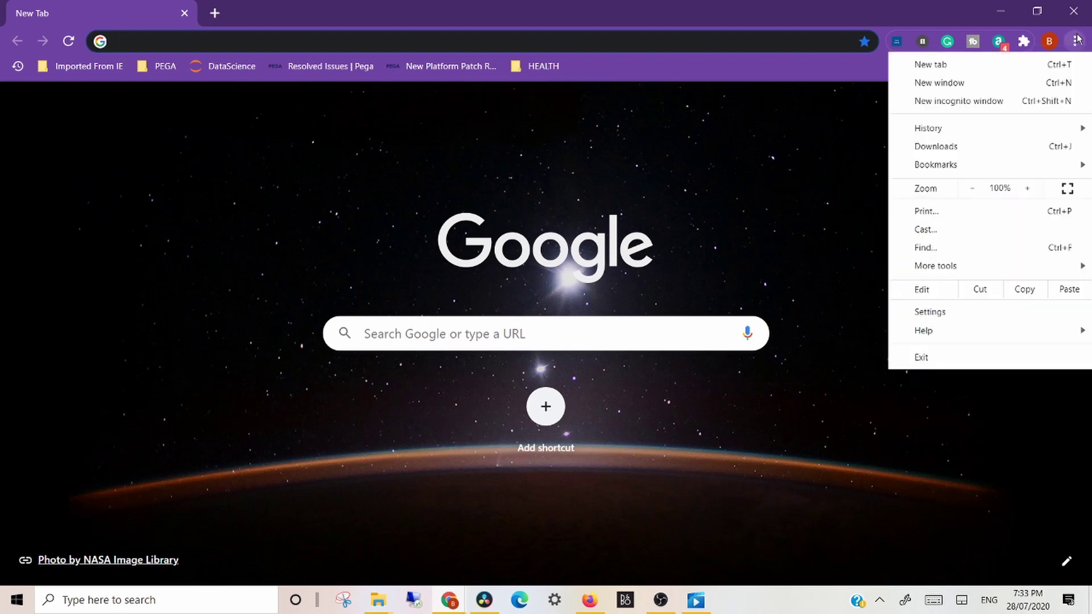
pyautogui.click(1046, 102)
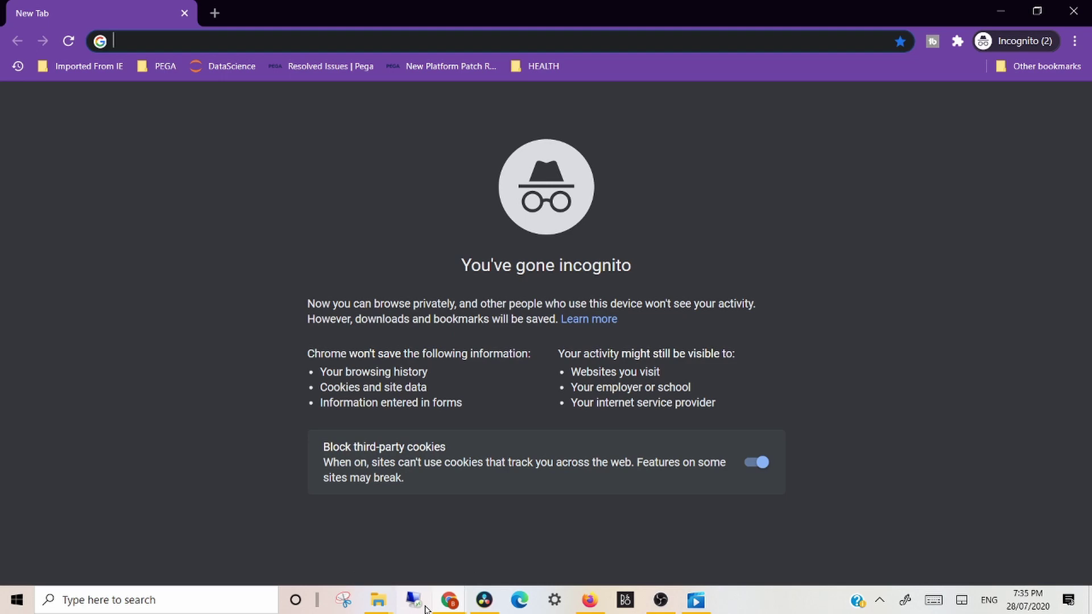
# Step: View the incognito window showing the Google home page, and return to the regular browser window
pyautogui.moveTo(454, 601)
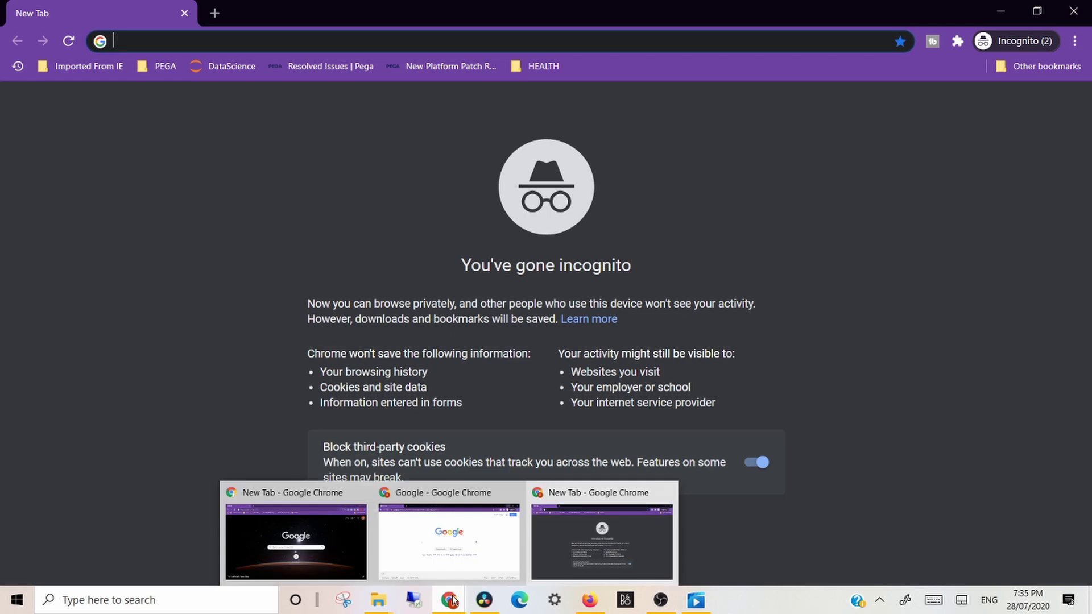
pyautogui.click(454, 549)
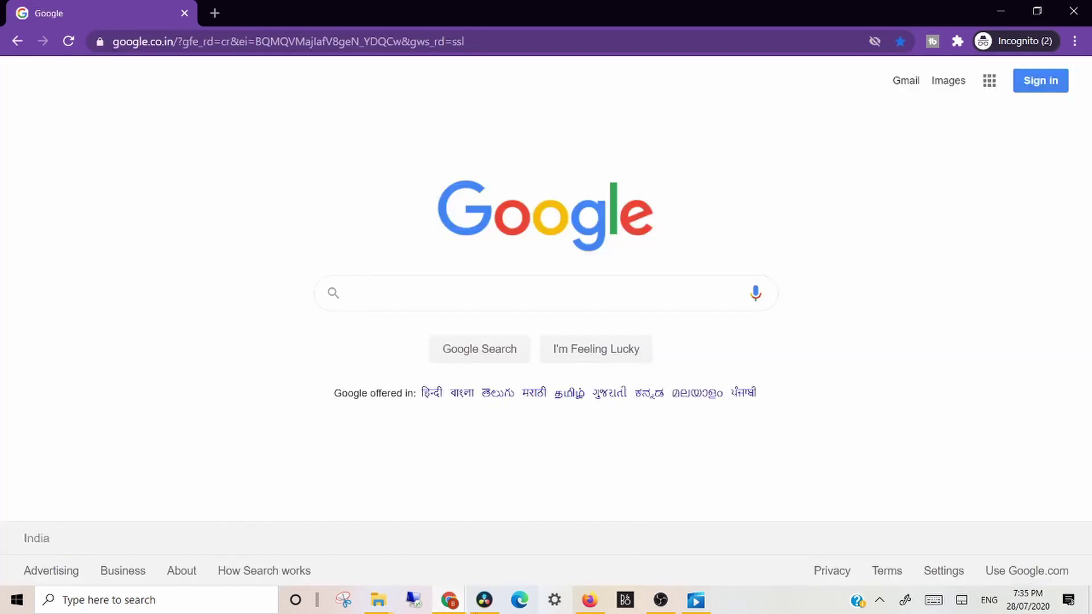
pyautogui.moveTo(462, 606)
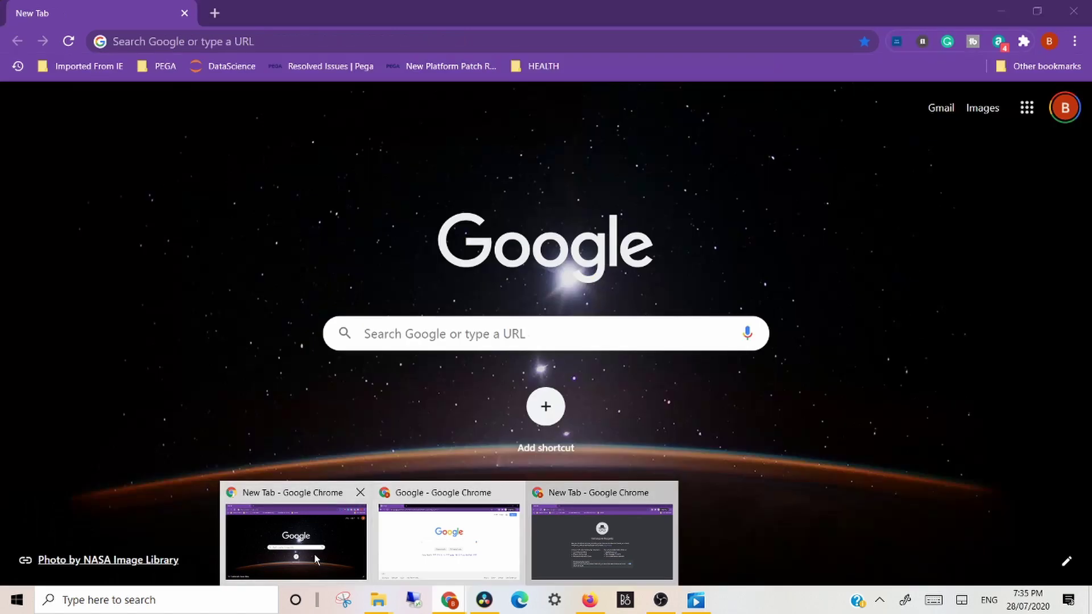
pyautogui.click(314, 552)
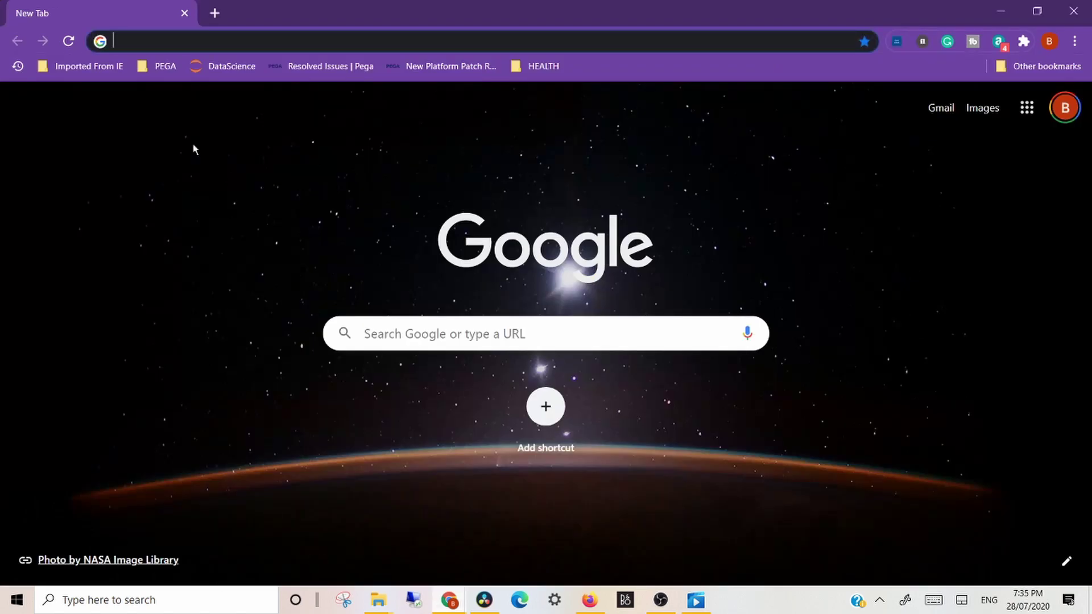
# Step: Search Google for "lasers" in a new tab of the regular window
pyautogui.click(215, 13)
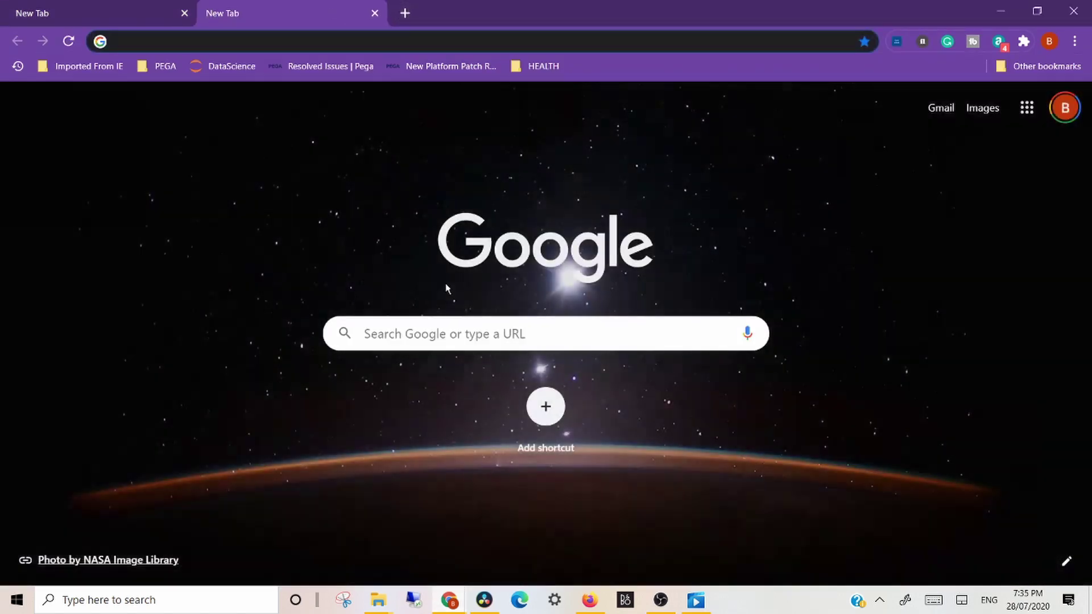
pyautogui.click(484, 346)
pyautogui.write('lasers')
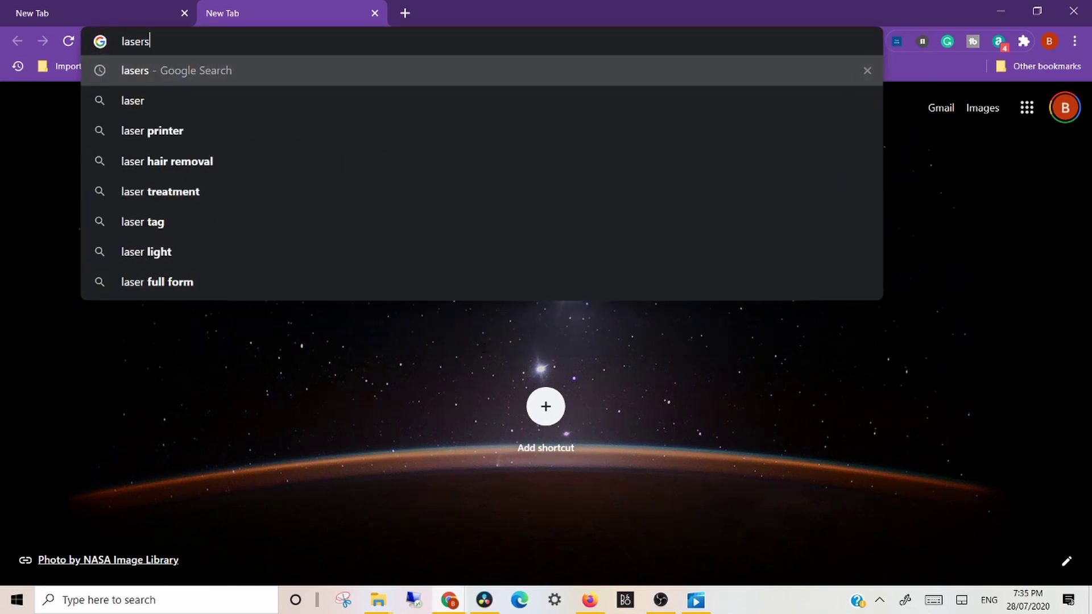
pyautogui.press('Return')
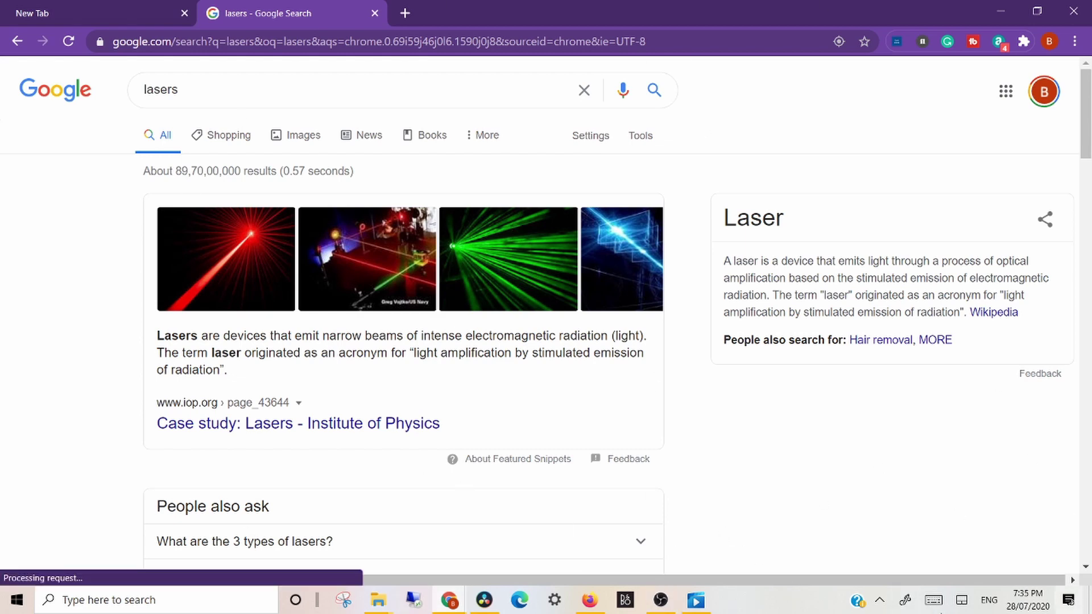
# Step: Close the lasers results tab in the regular window and reopen the closed tab
pyautogui.click(375, 13)
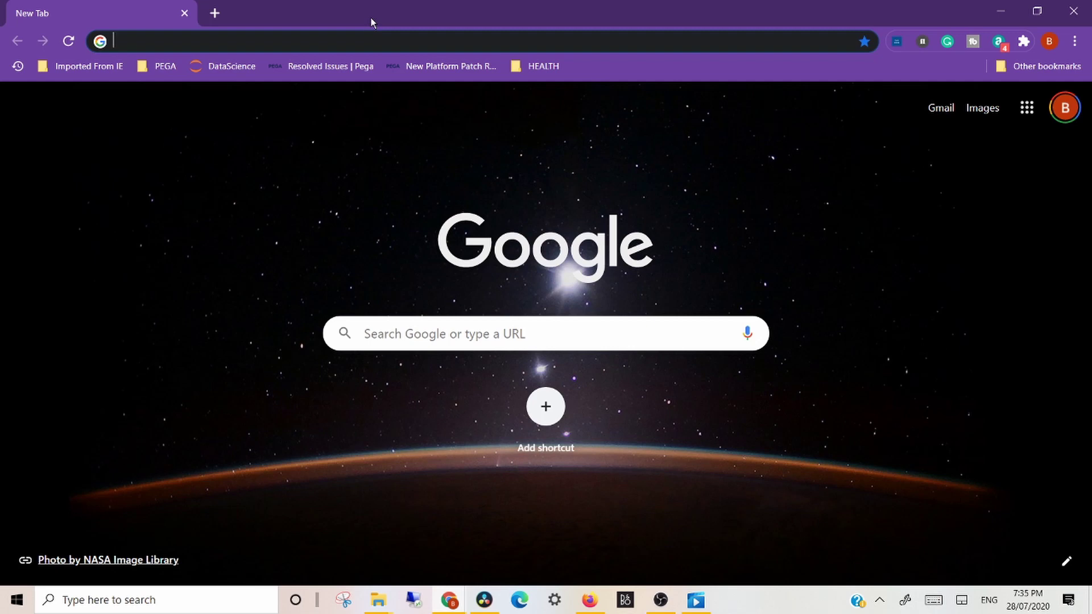
pyautogui.hotkey('ctrl', 'shift', 't')
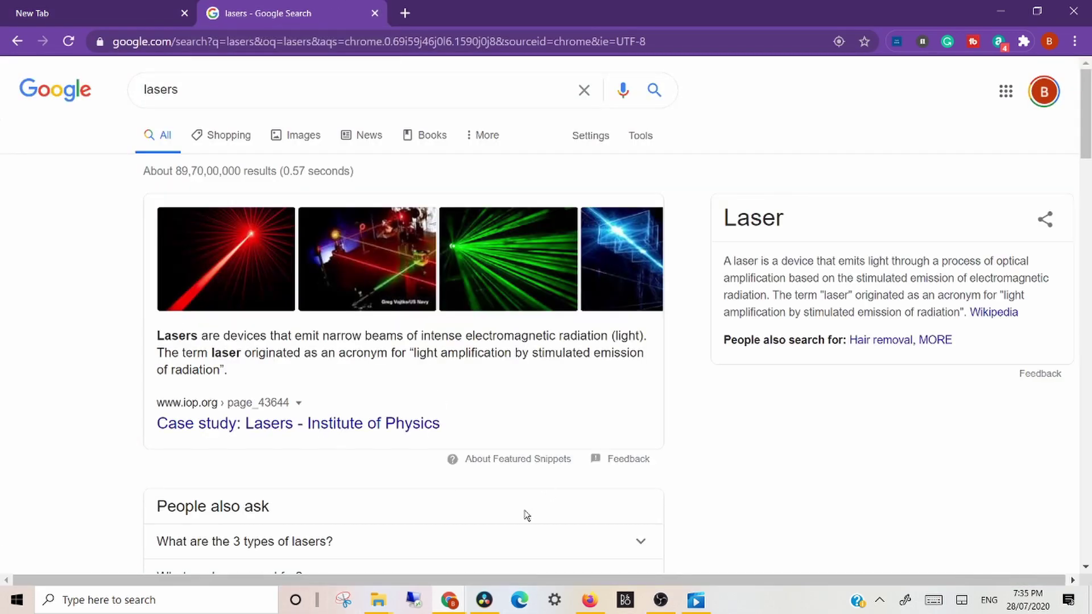
pyautogui.click(660, 600)
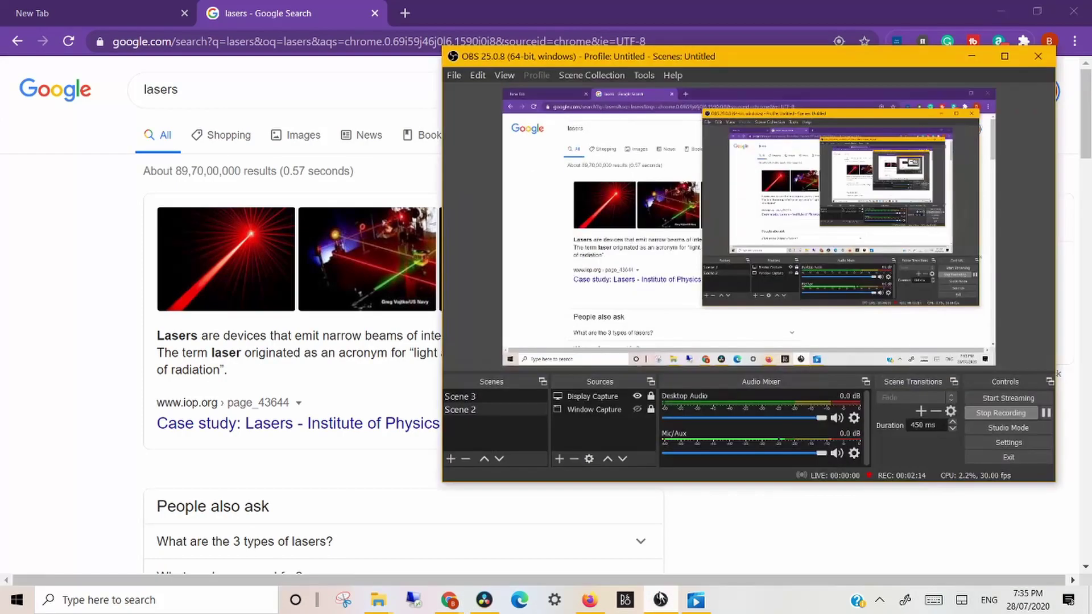
pyautogui.click(972, 57)
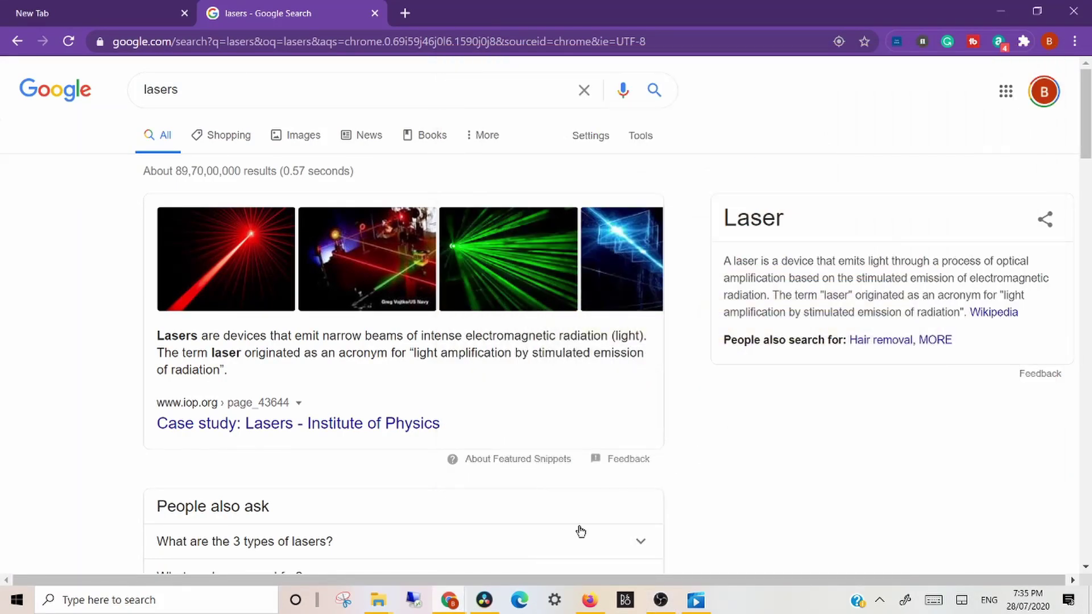
# Step: Switch to the blank incognito window and load the Google home page in a new tab
pyautogui.moveTo(455, 608)
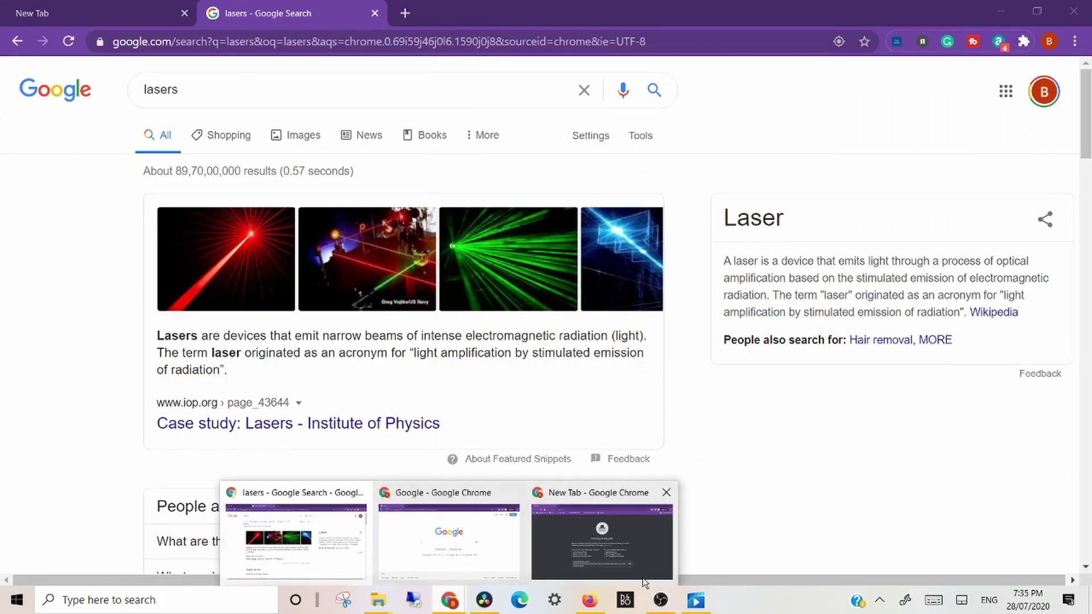
pyautogui.click(592, 535)
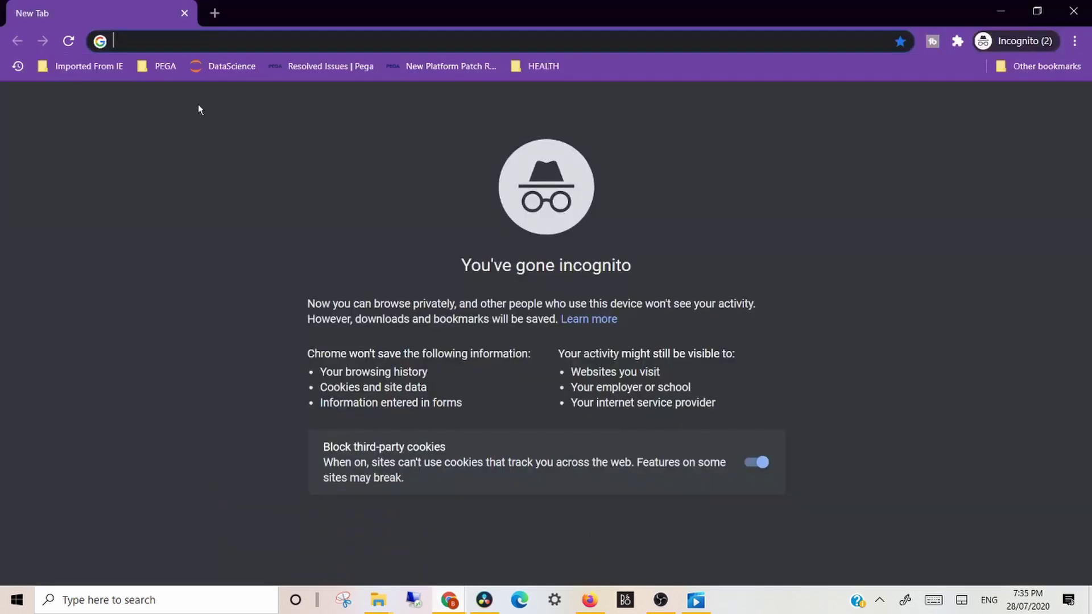
pyautogui.click(215, 13)
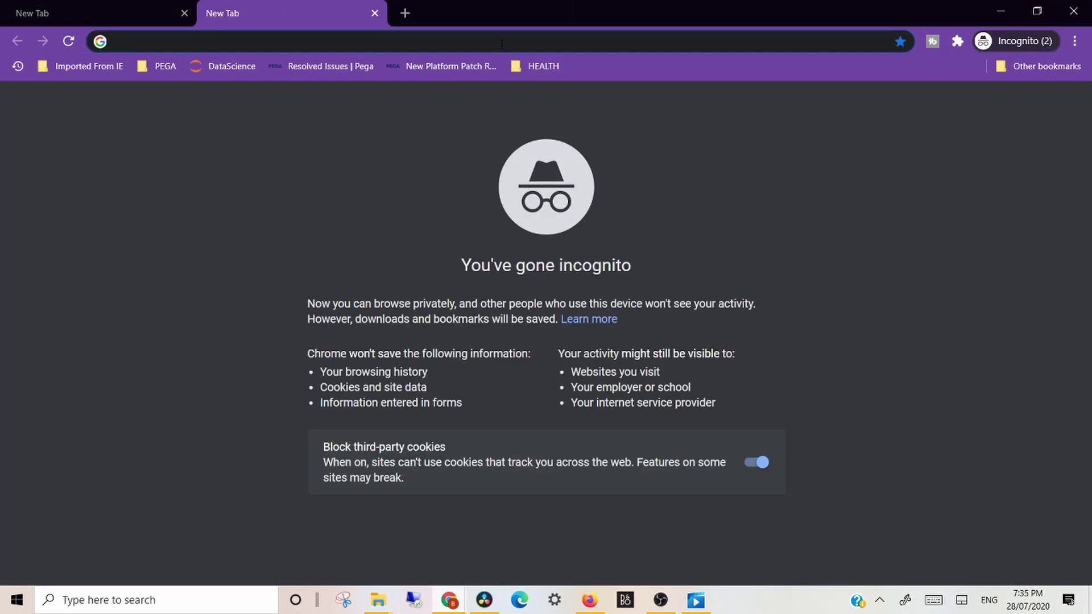
pyautogui.write('google')
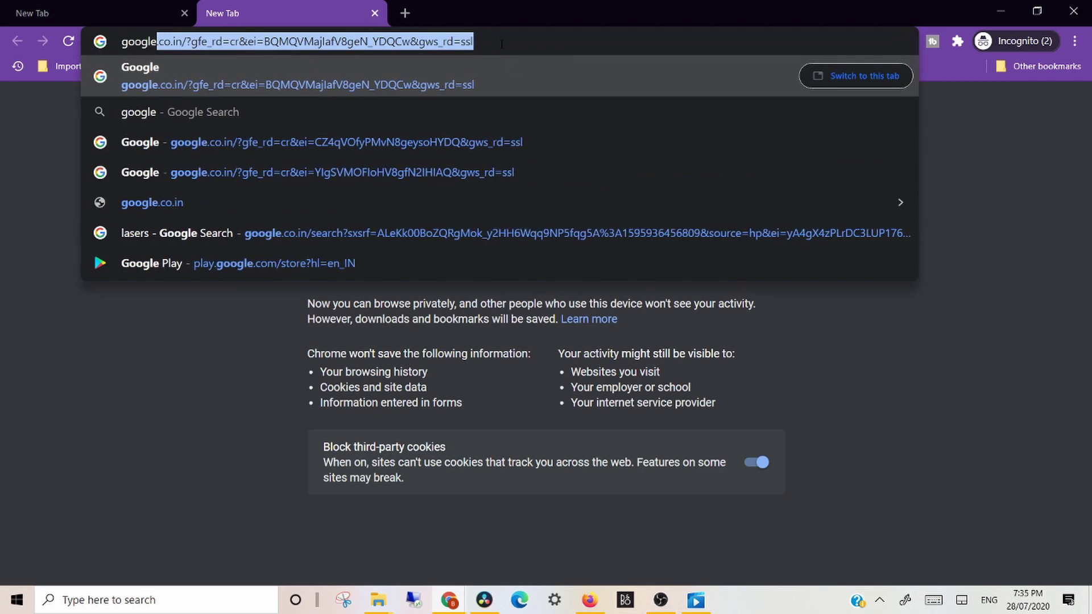
pyautogui.press('Return')
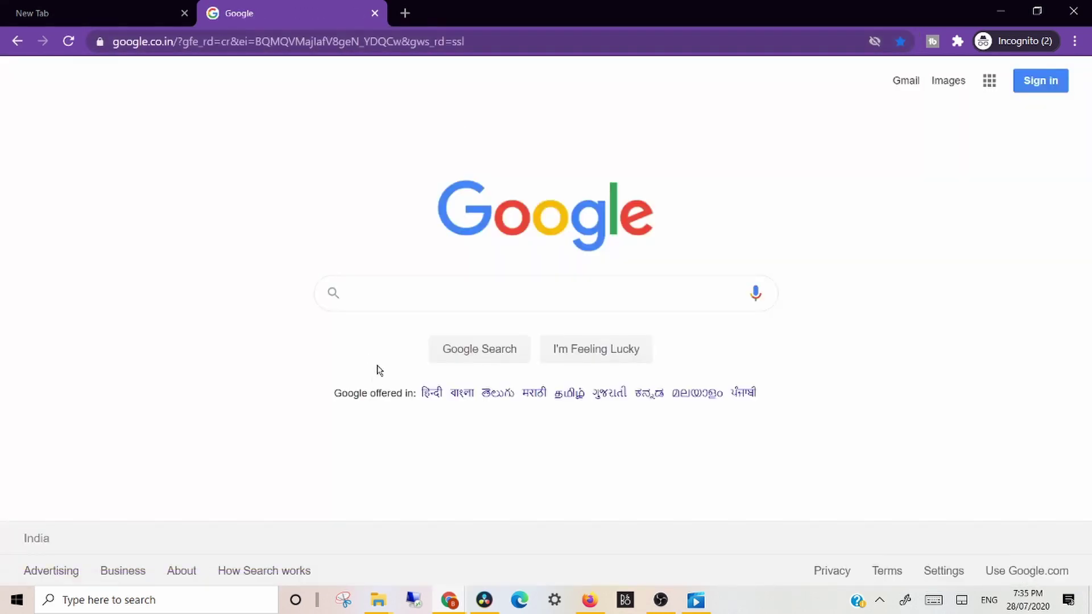
# Step: Search for "lasers" on the incognito Google page and close that results tab
pyautogui.write('lasers')
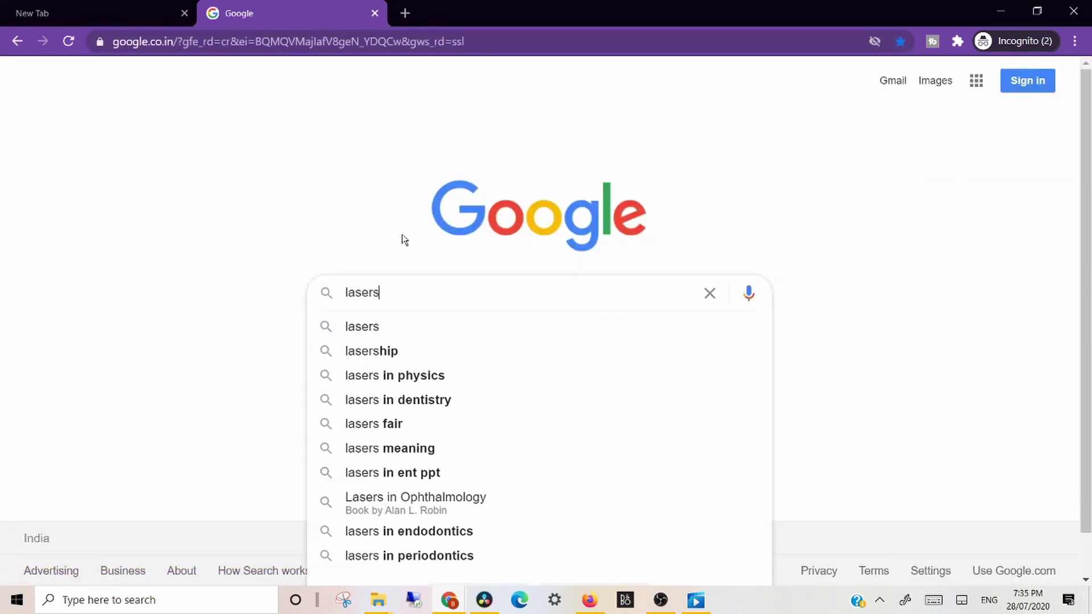
pyautogui.press('Return')
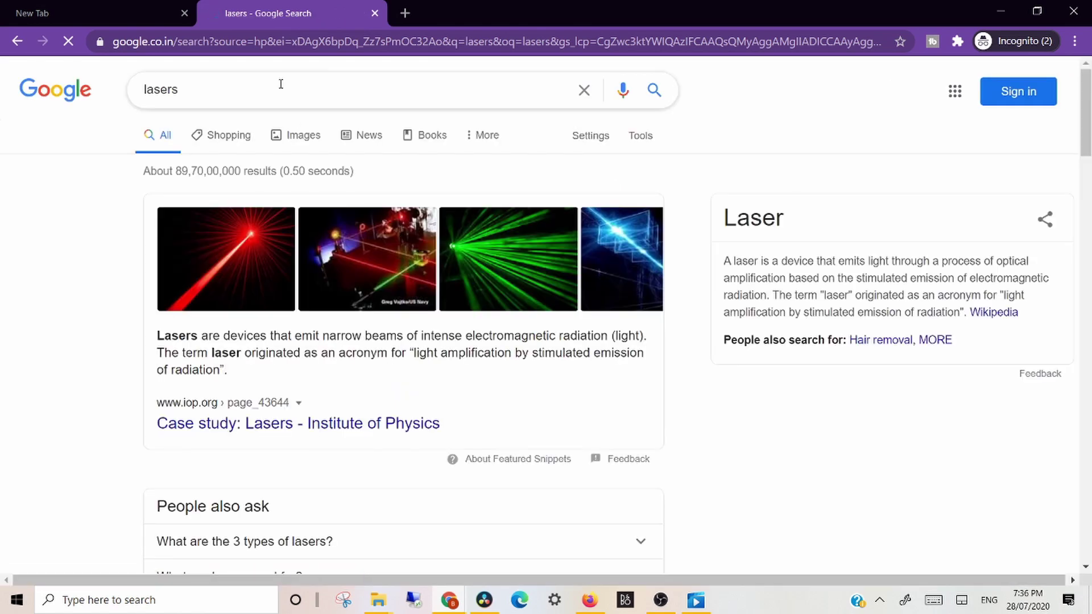
pyautogui.click(375, 13)
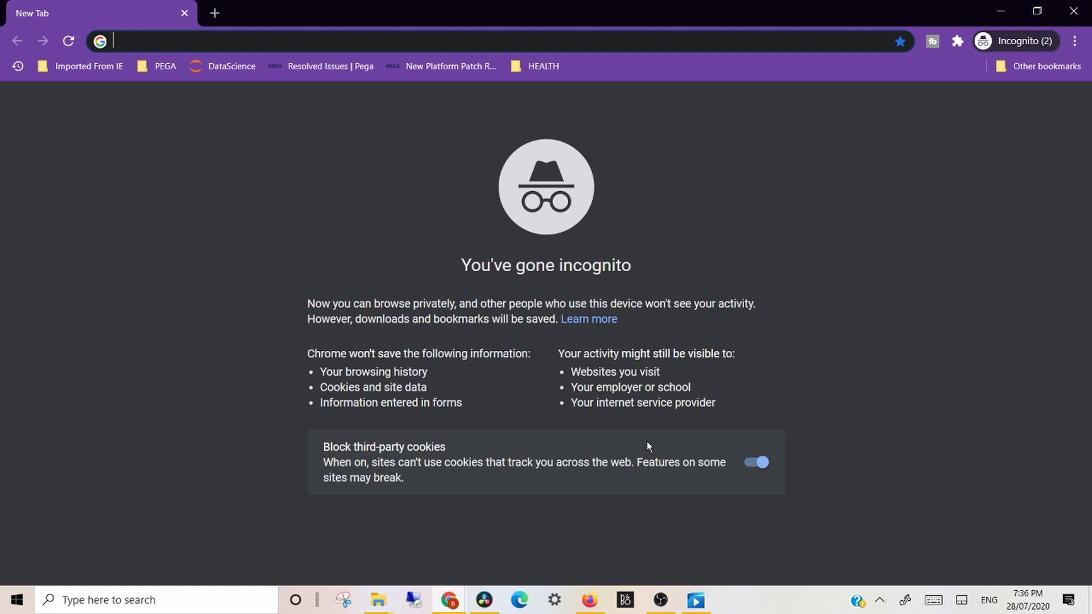
pyautogui.click(524, 473)
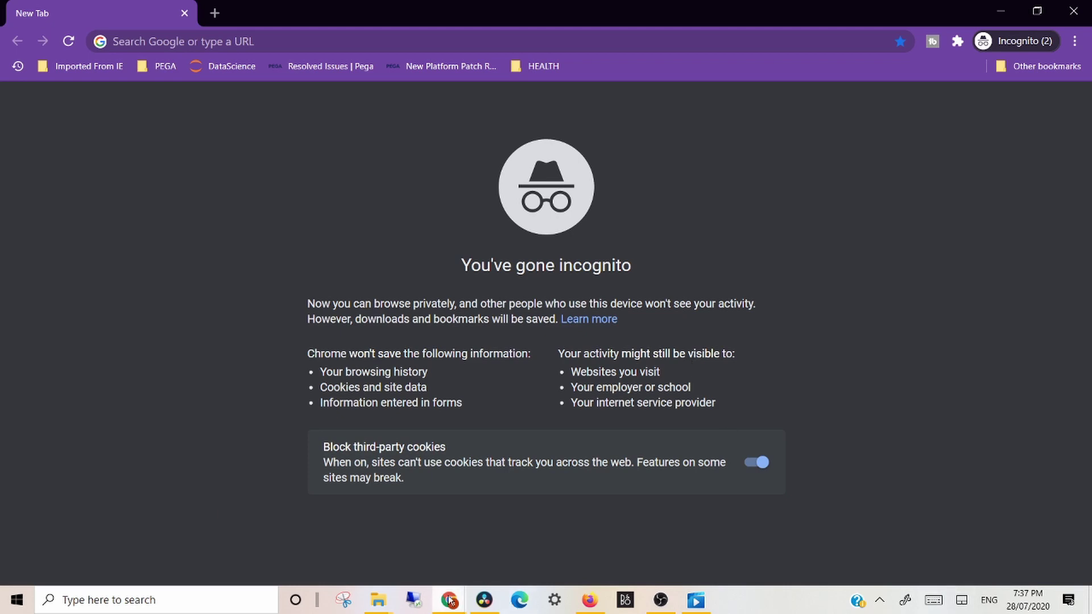
# Step: Switch to the regular window with the lasers results and add two new blank tabs
pyautogui.moveTo(451, 601)
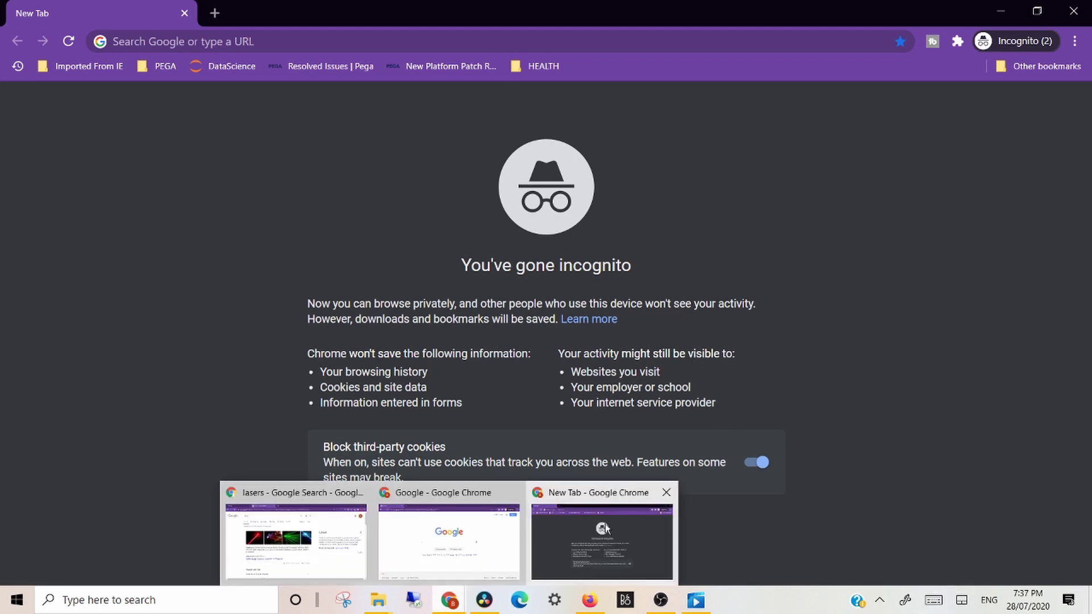
pyautogui.click(312, 531)
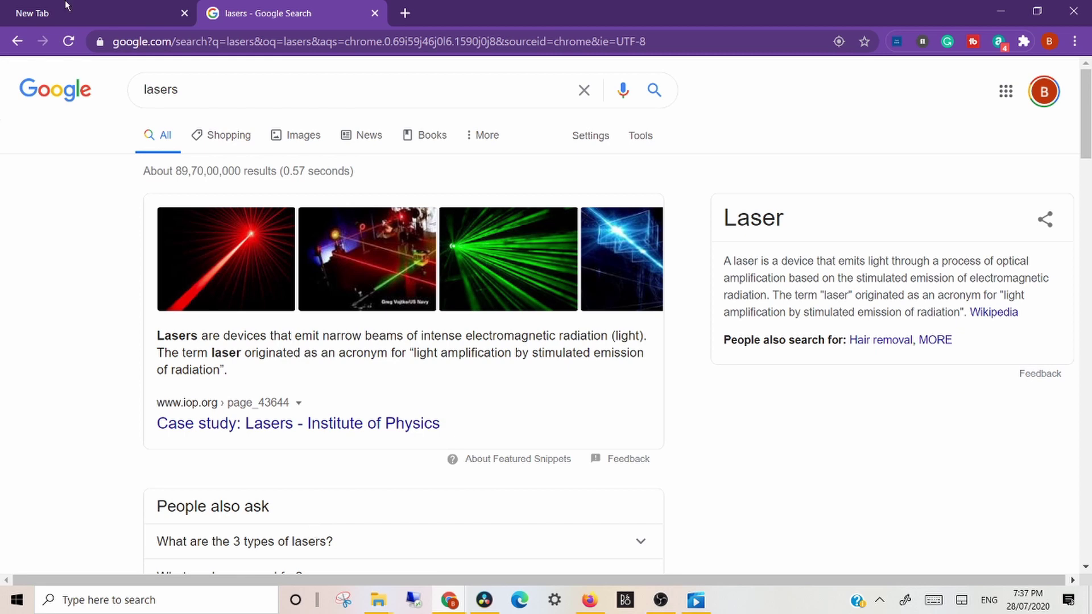
pyautogui.click(404, 13)
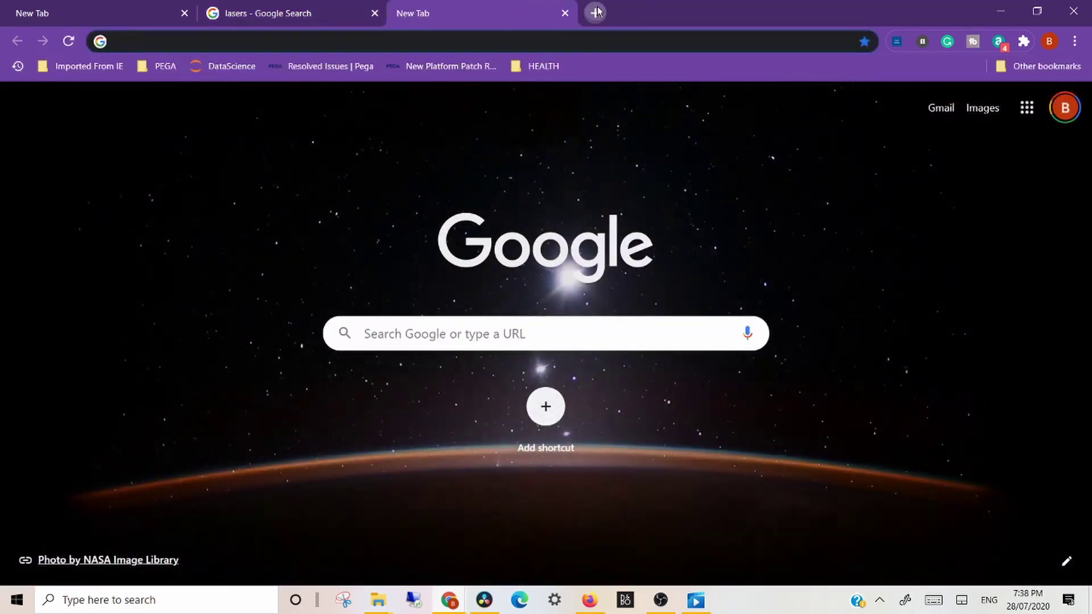
pyautogui.click(592, 12)
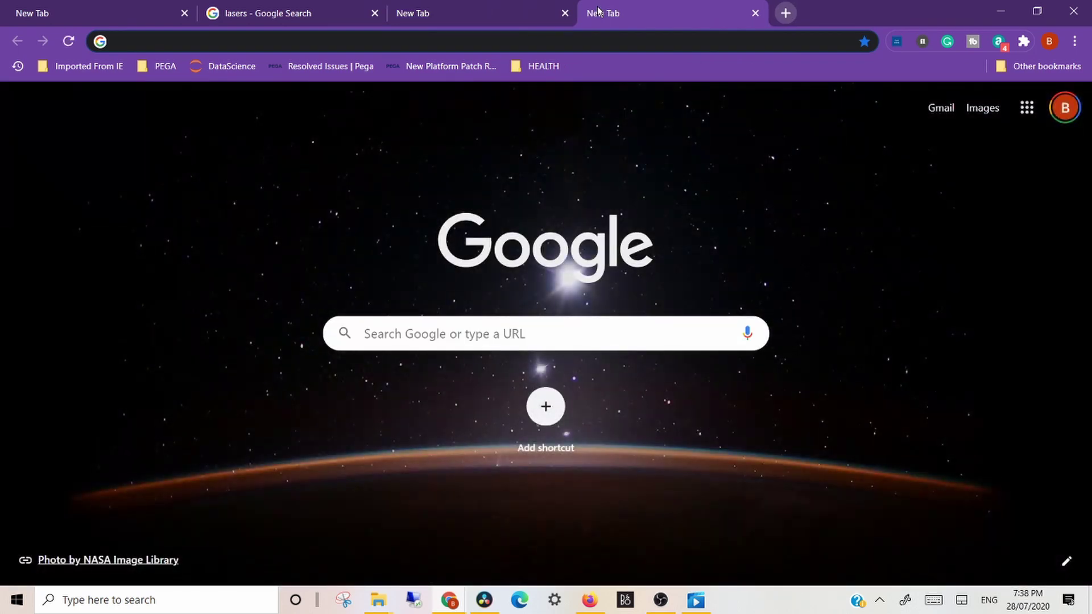
# Step: Search for "play store" in the blank tab next to the lasers results
pyautogui.click(468, 5)
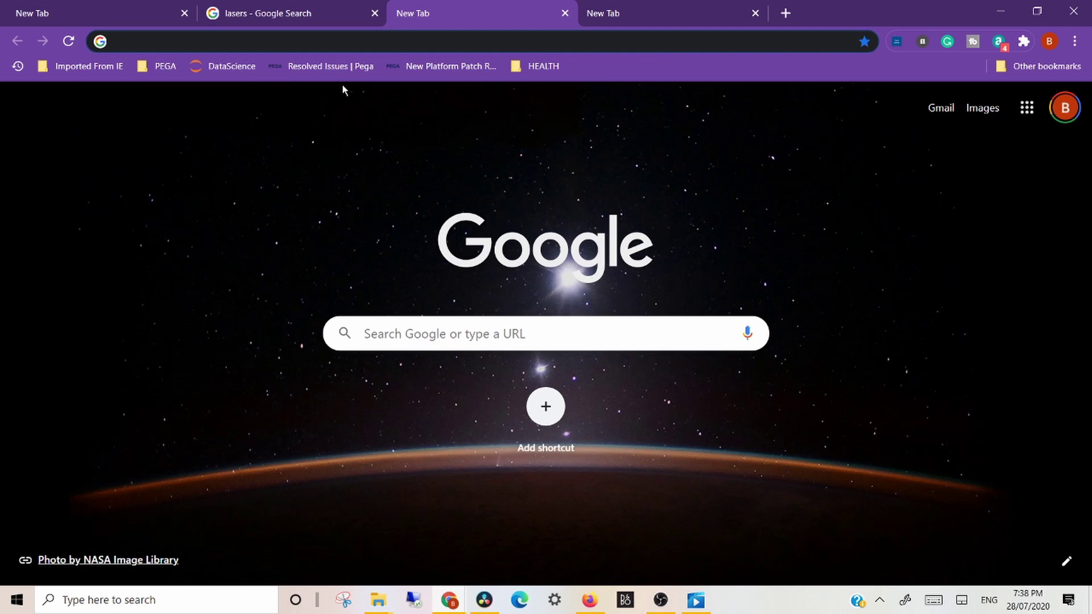
pyautogui.write('play st')
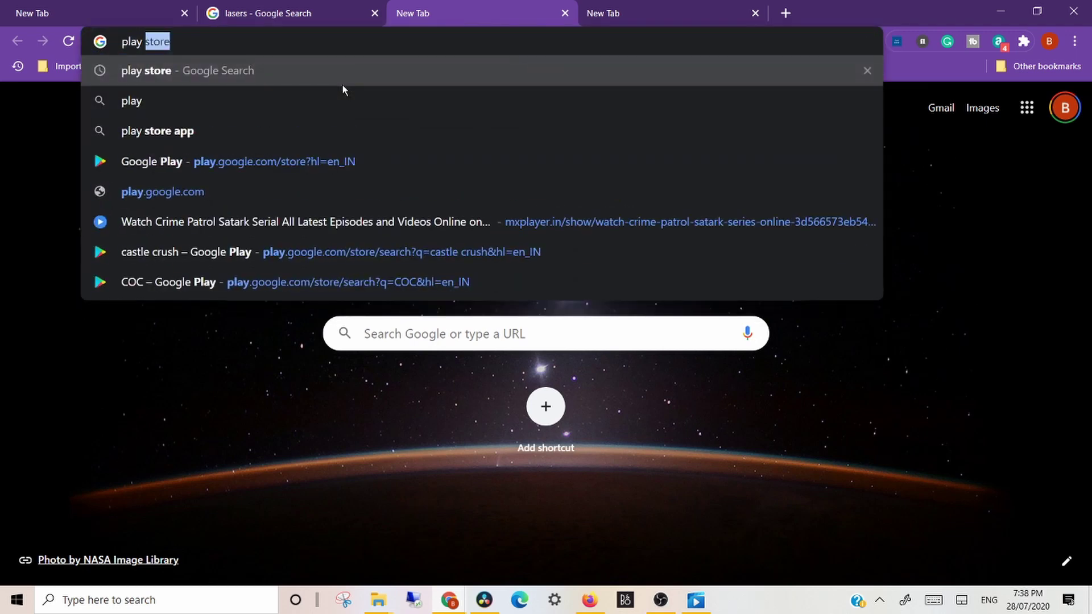
pyautogui.write('ore')
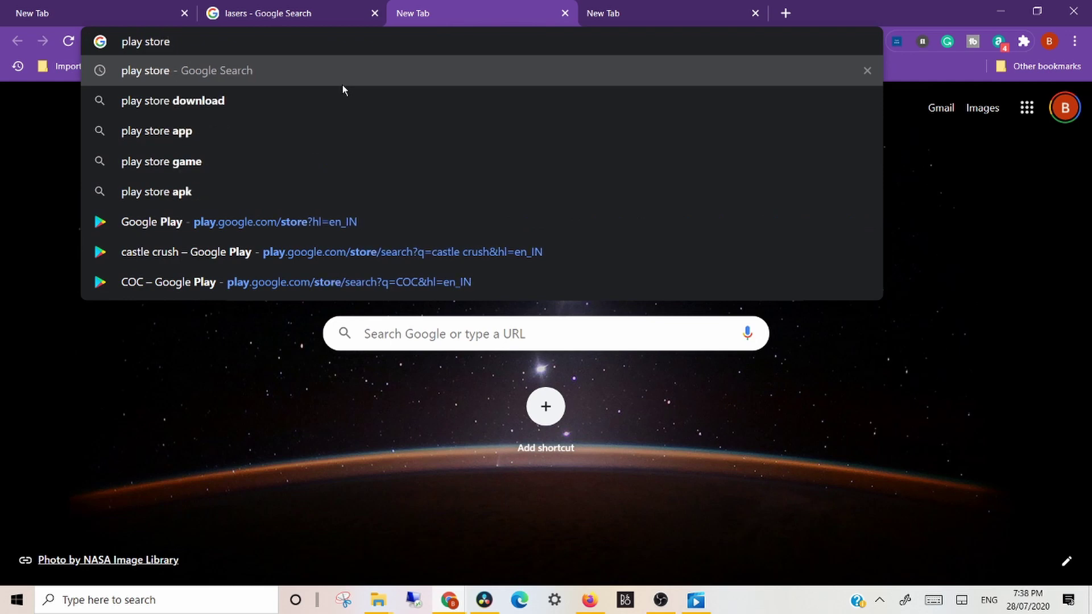
pyautogui.press('Return')
# Step: Search for "chrome web store" in the remaining blank tab after the play store results
pyautogui.click(674, 16)
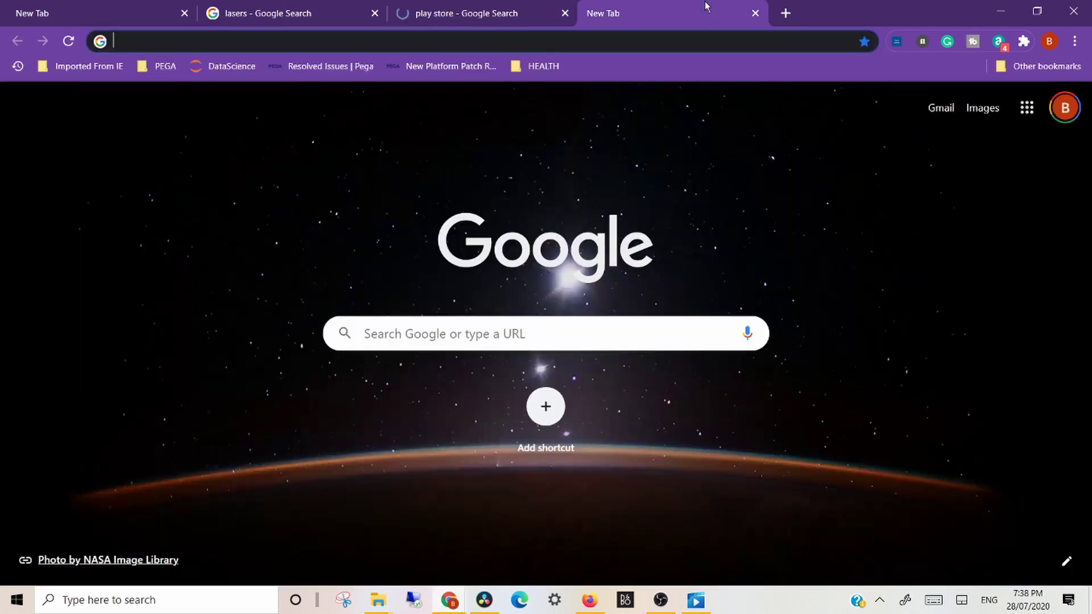
pyautogui.click(674, 39)
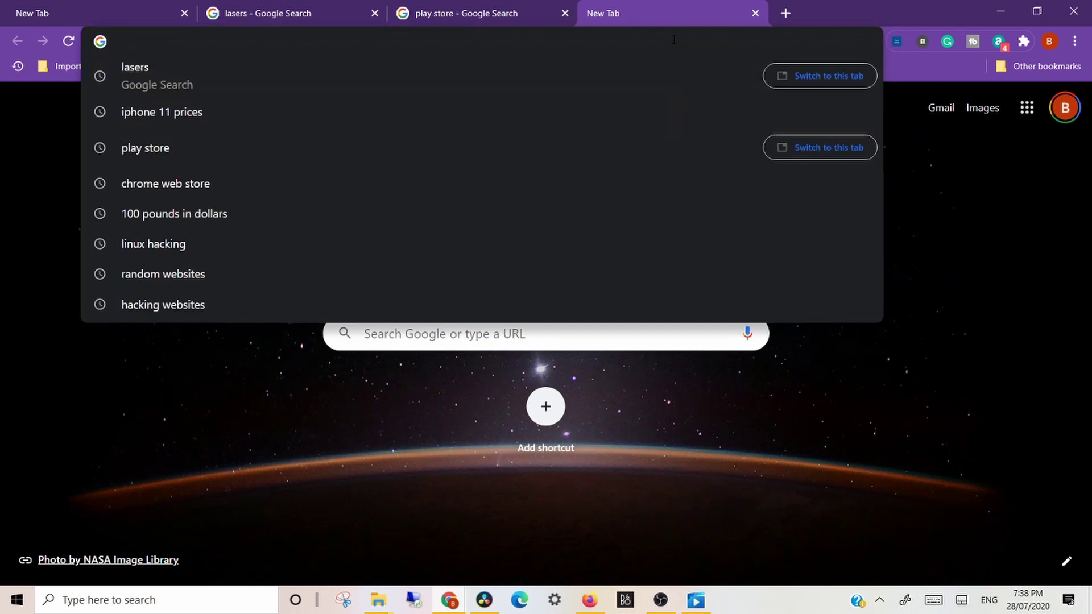
pyautogui.write('chroe')
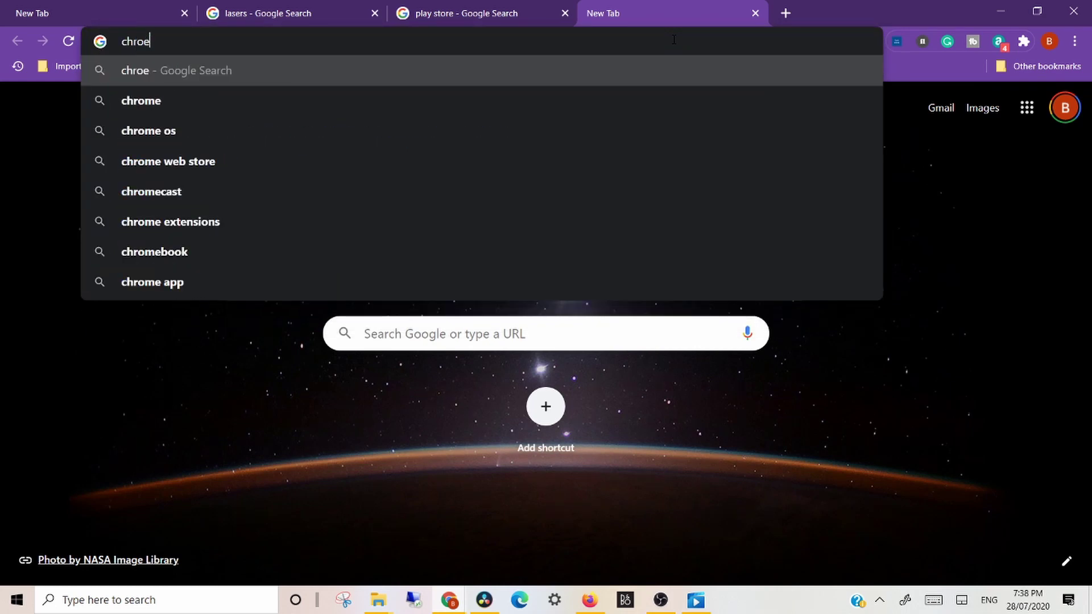
pyautogui.press('BackSpace')
pyautogui.press('BackSpace')
pyautogui.write('me')
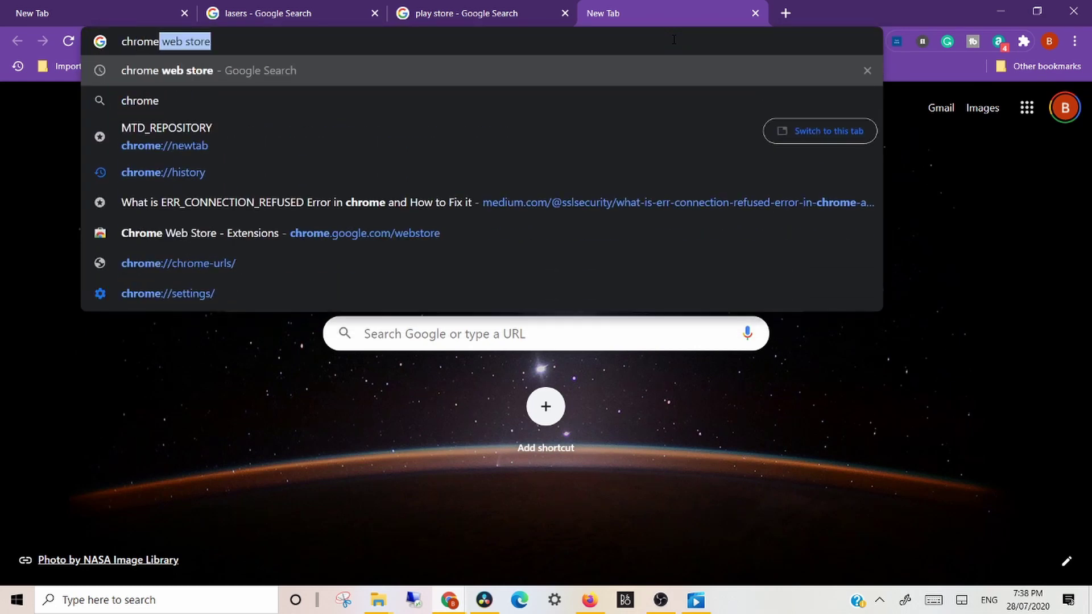
pyautogui.write(' we')
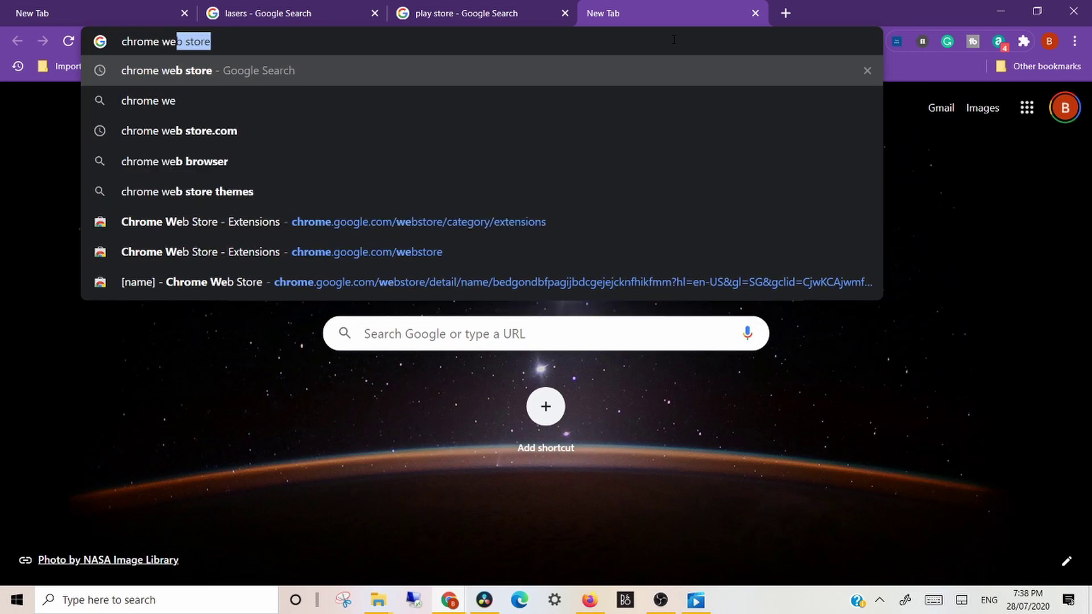
pyautogui.write('b store')
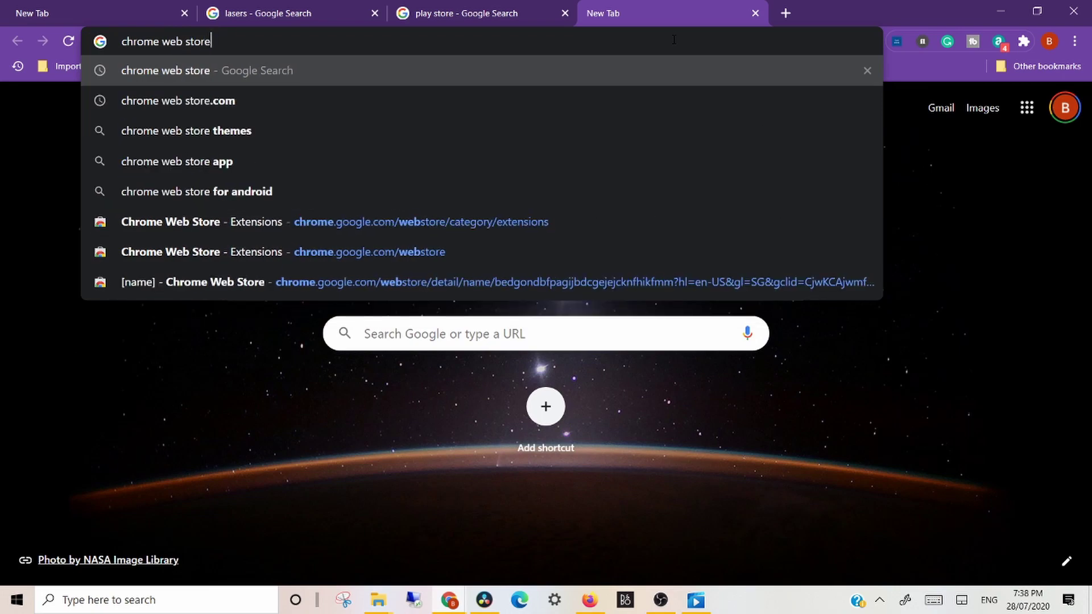
pyautogui.press('Return')
# Step: Open the Google Play site from the play store results and the Chrome Web Store from its own search results
pyautogui.click(530, 5)
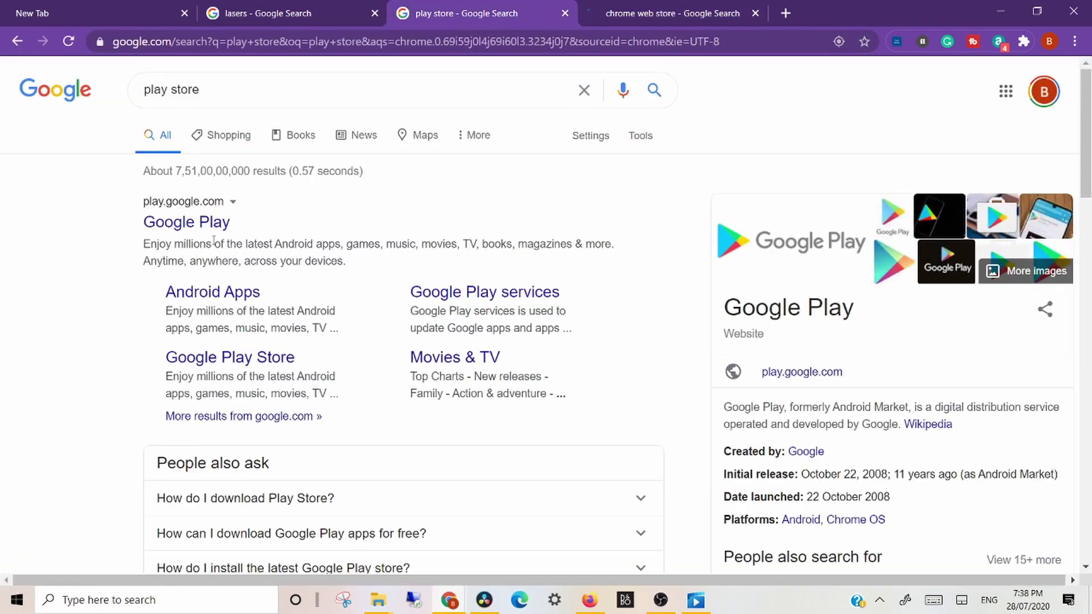
pyautogui.click(204, 223)
pyautogui.click(675, 16)
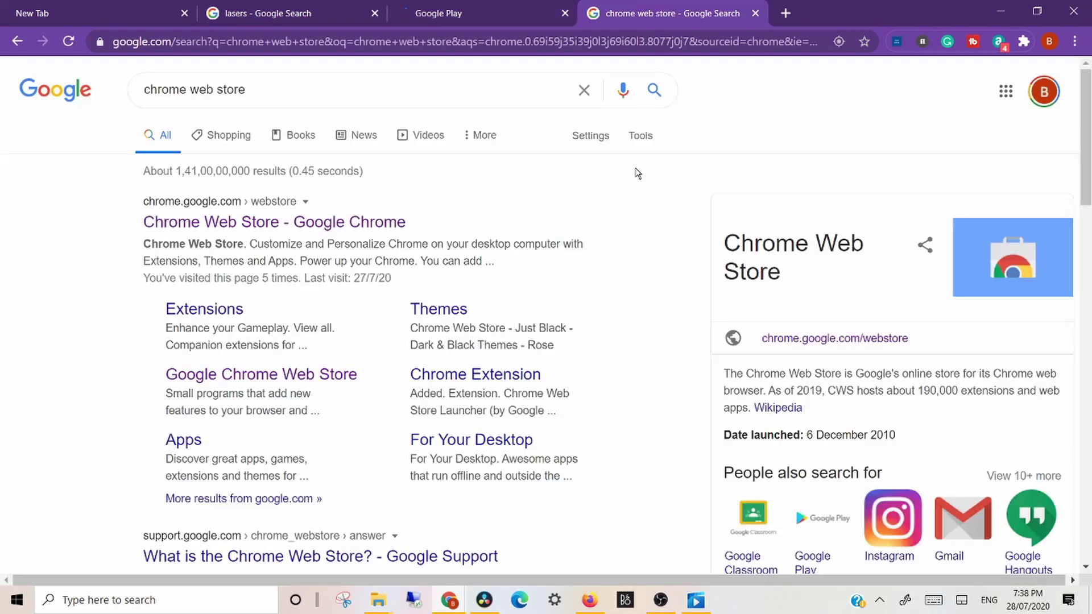
pyautogui.click(353, 224)
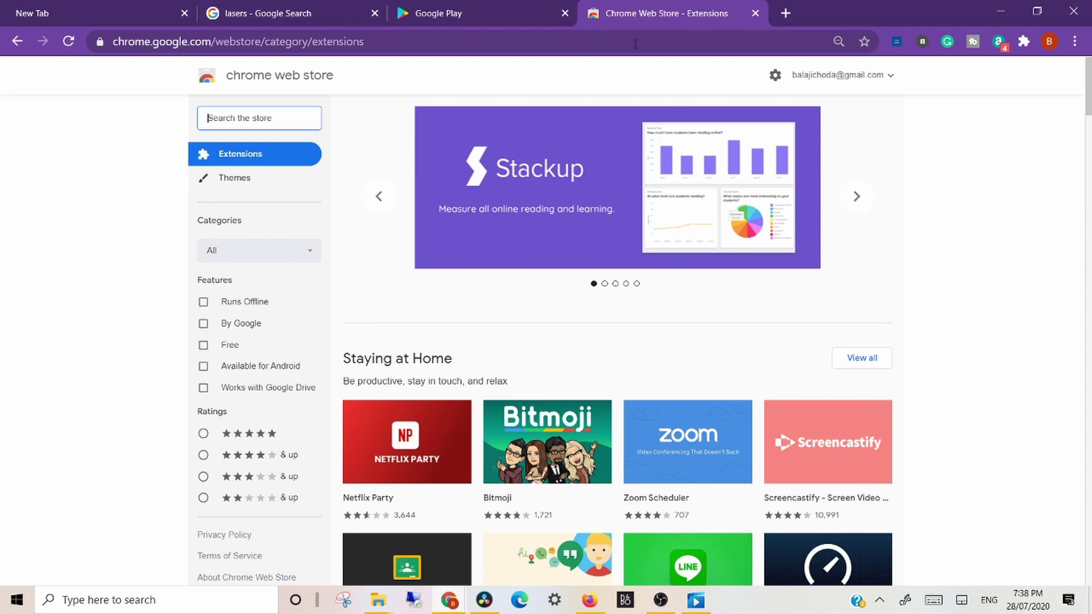
# Step: View the Google Play store page and return to the Chrome Web Store extensions page
pyautogui.moveTo(655, 217)
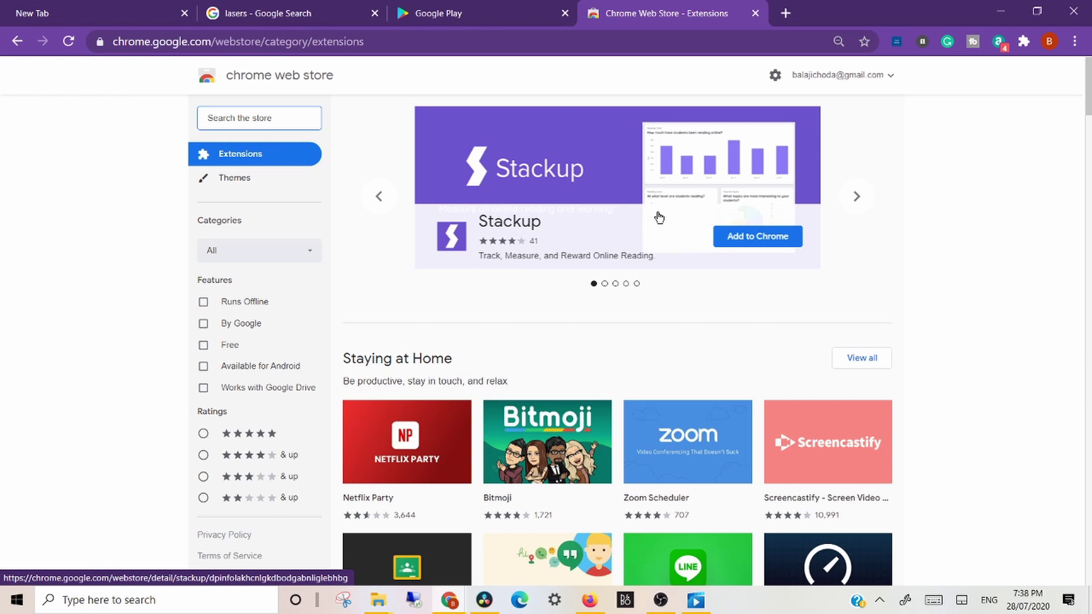
pyautogui.click(504, 5)
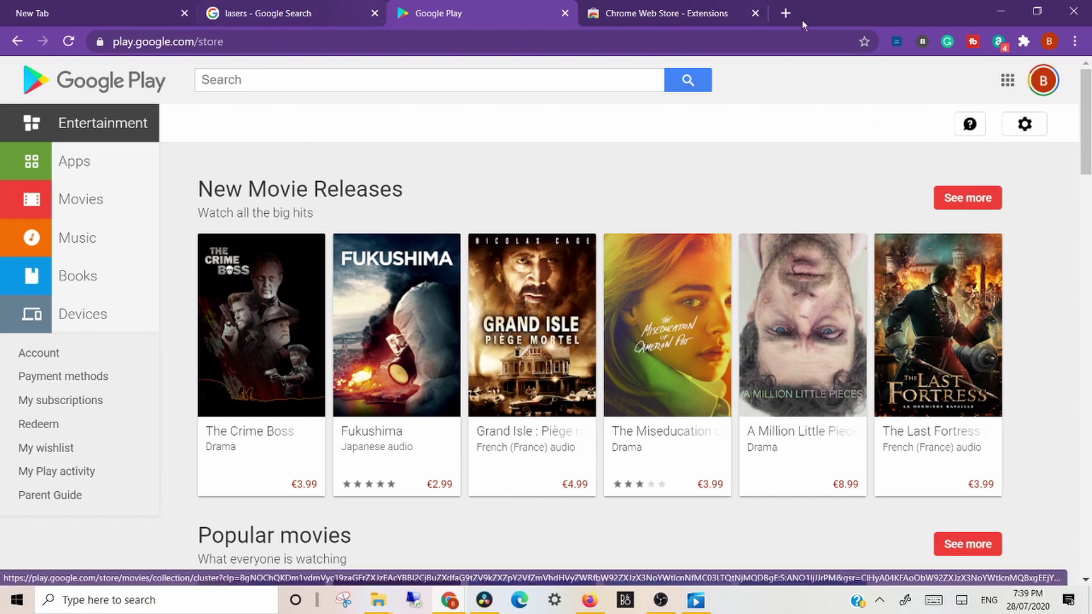
pyautogui.click(674, 7)
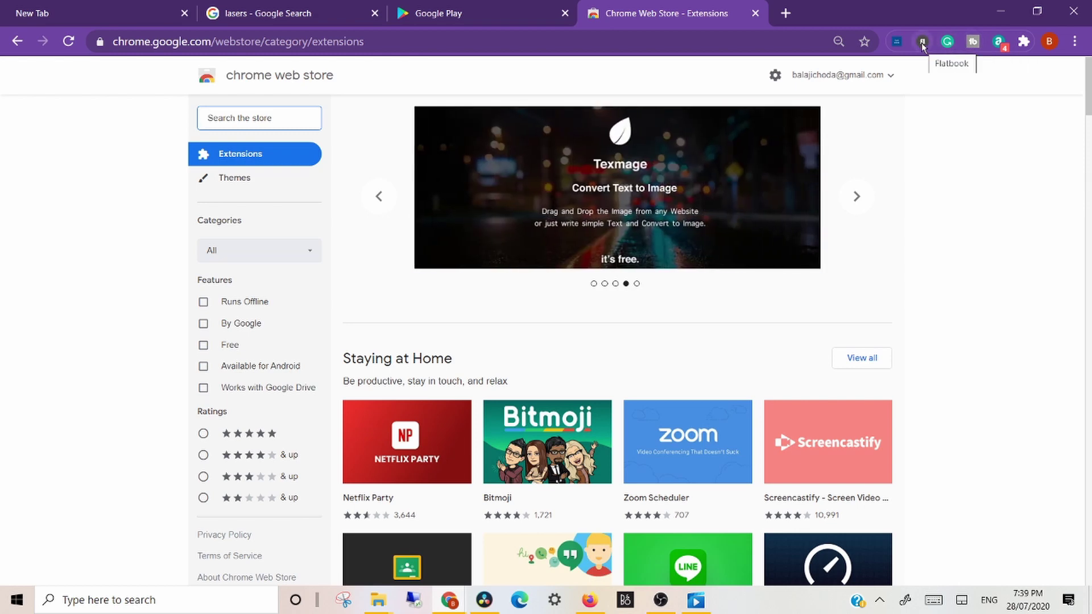
# Step: Search the Chrome Web Store for "amazon assistant"
pyautogui.click(236, 121)
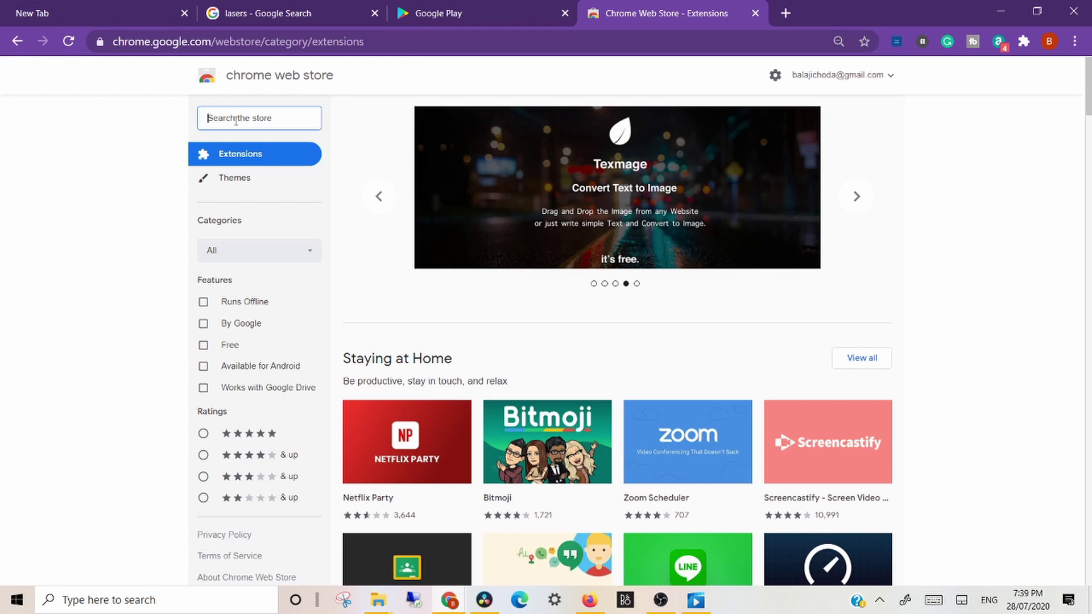
pyautogui.write('am')
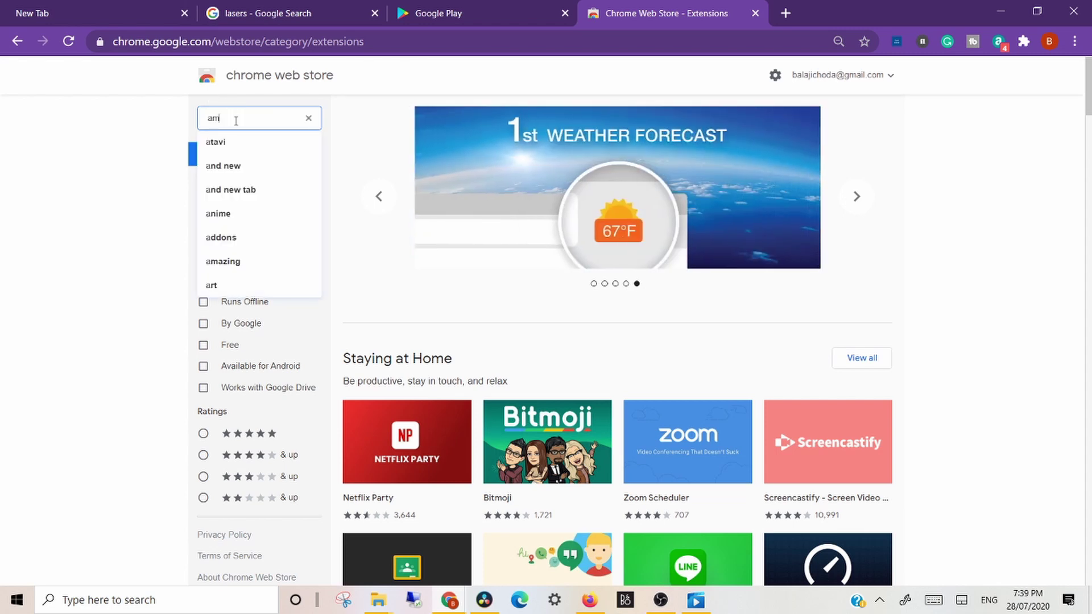
pyautogui.write('azon')
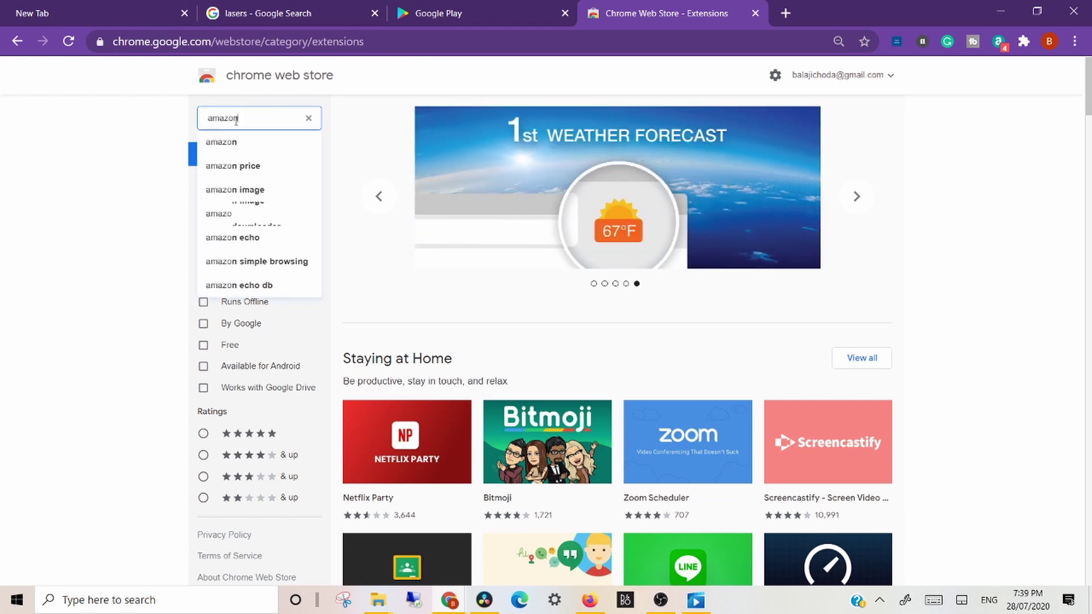
pyautogui.write(' as')
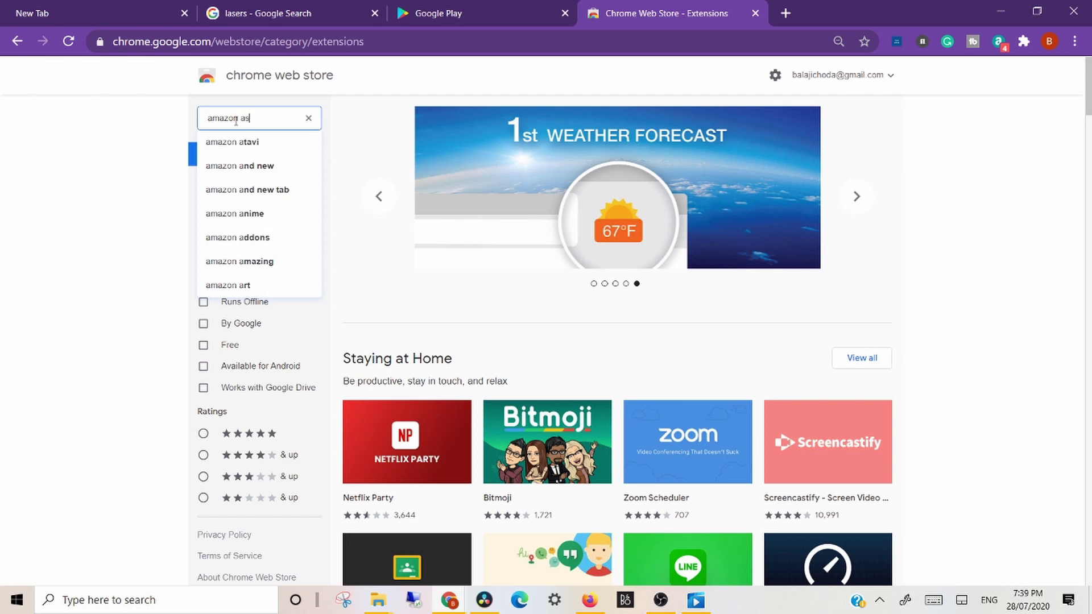
pyautogui.write('sistant')
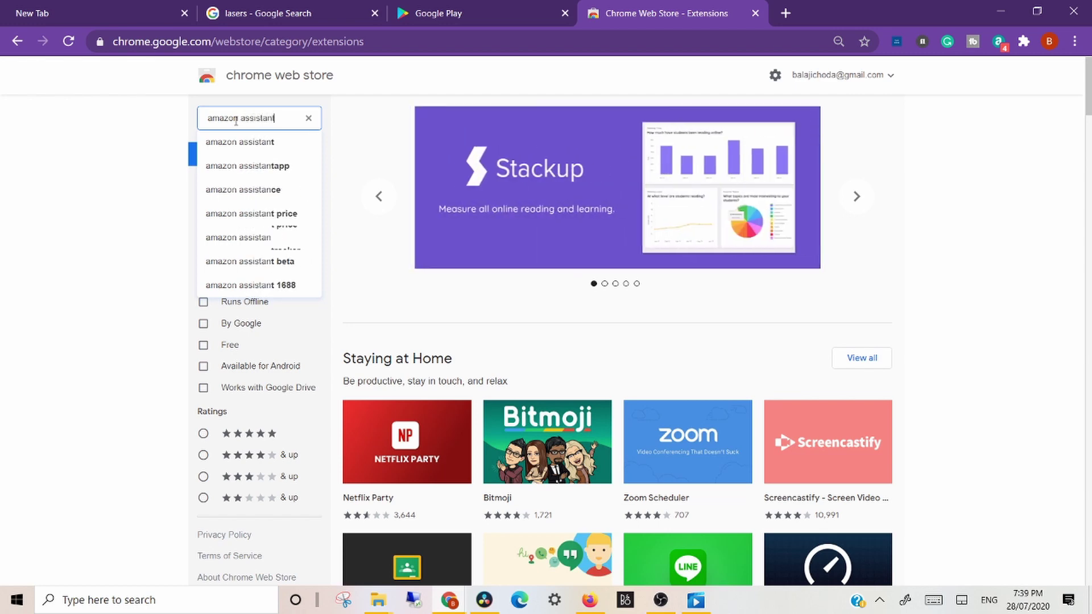
pyautogui.press('Return')
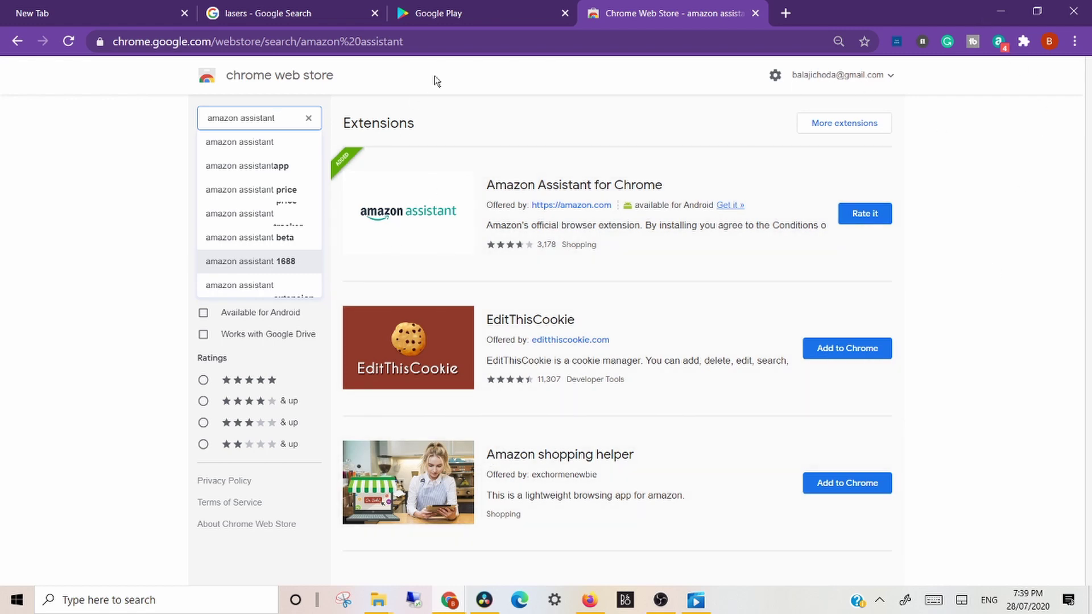
# Step: View the installed Amazon Assistant extension's available actions, dismiss them and switch to the Google Play tab
pyautogui.rightClick(1004, 44)
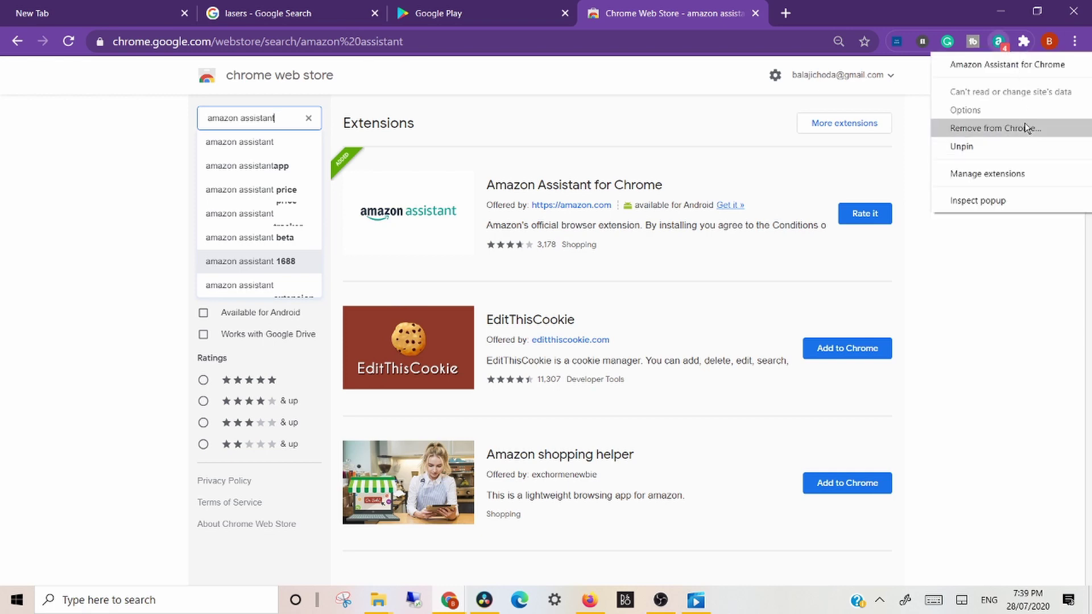
pyautogui.click(1004, 376)
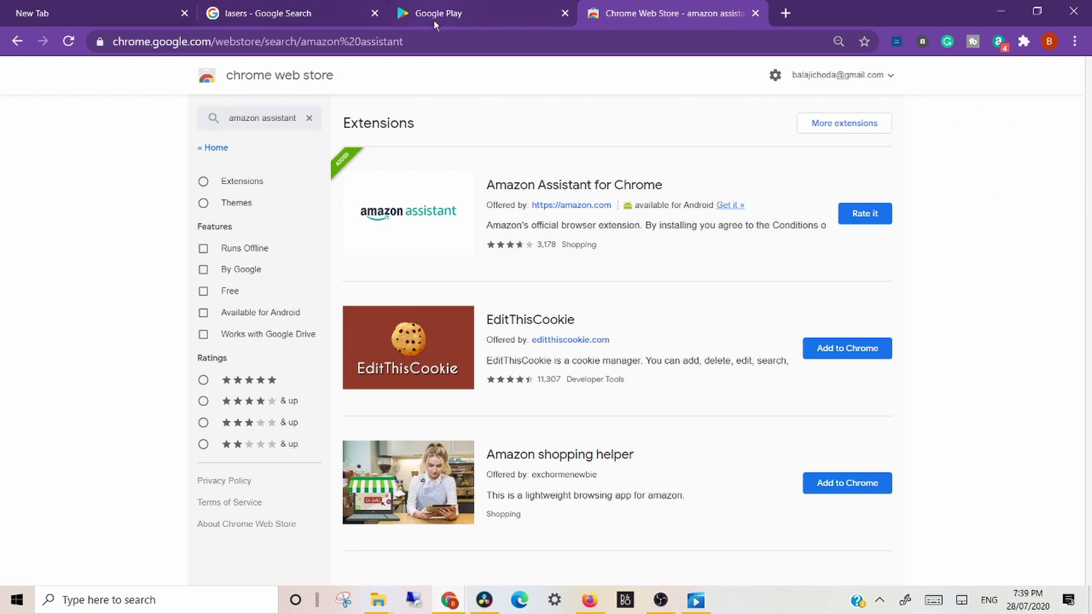
pyautogui.click(468, 14)
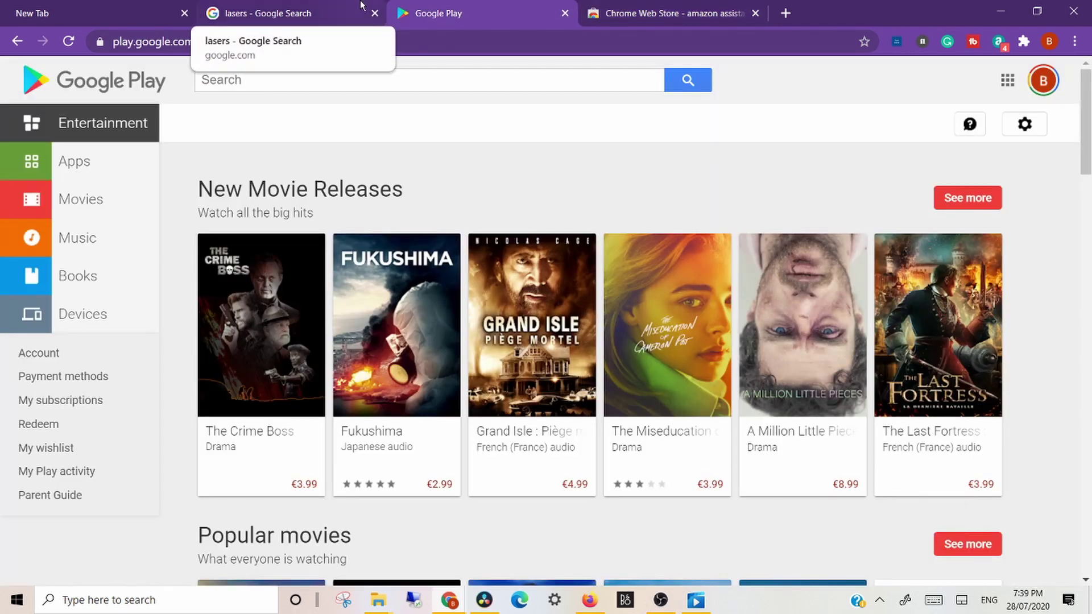
# Step: Search for "iphone 11 prices" in a new tab
pyautogui.click(786, 12)
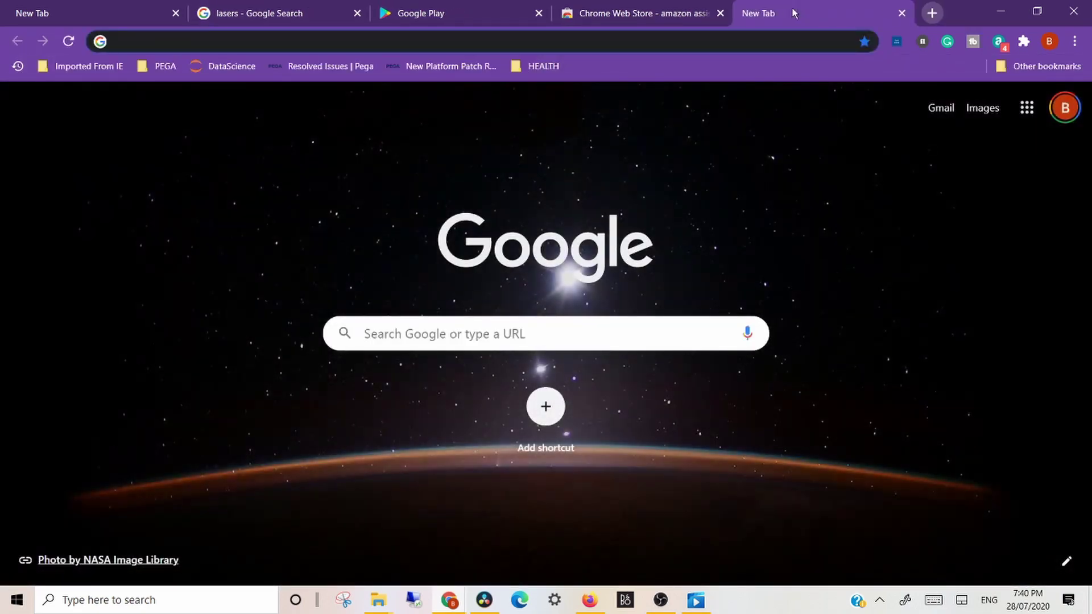
pyautogui.click(652, 324)
pyautogui.write('iphonz')
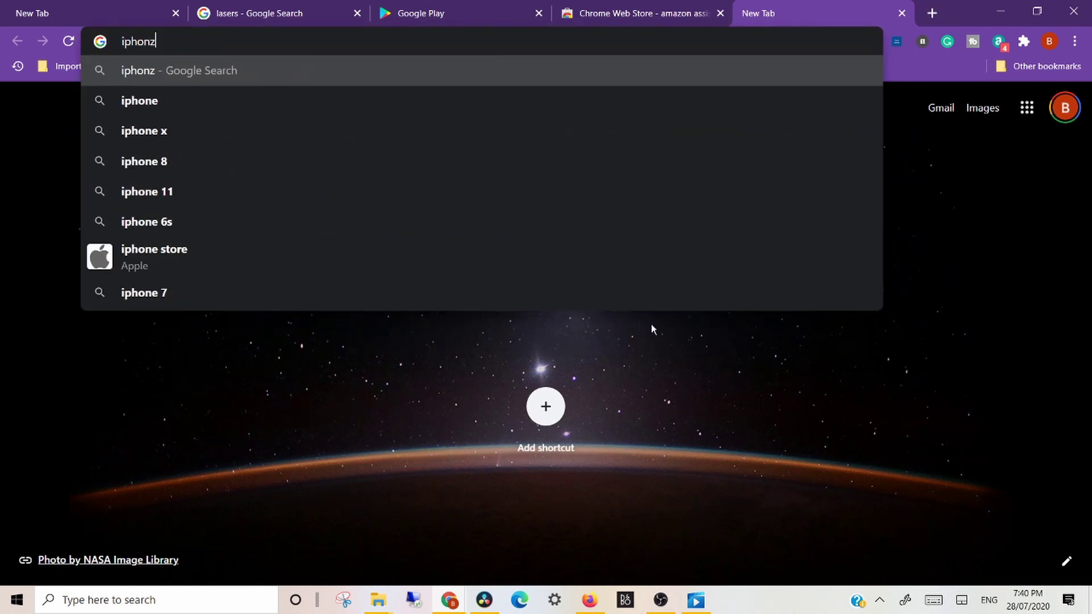
pyautogui.press('BackSpace')
pyautogui.write('e ')
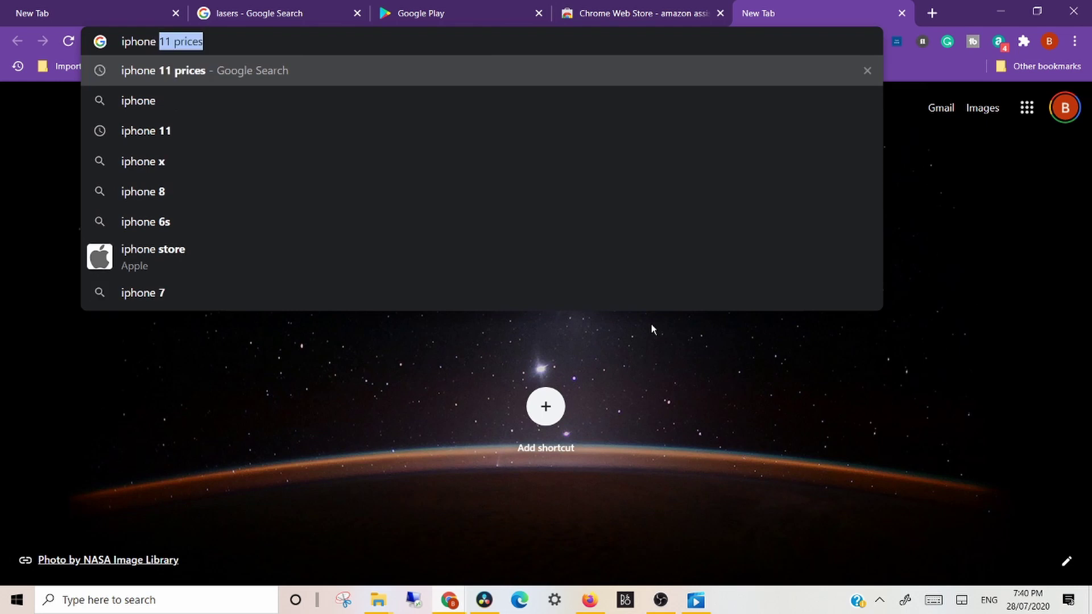
pyautogui.write('11 pric')
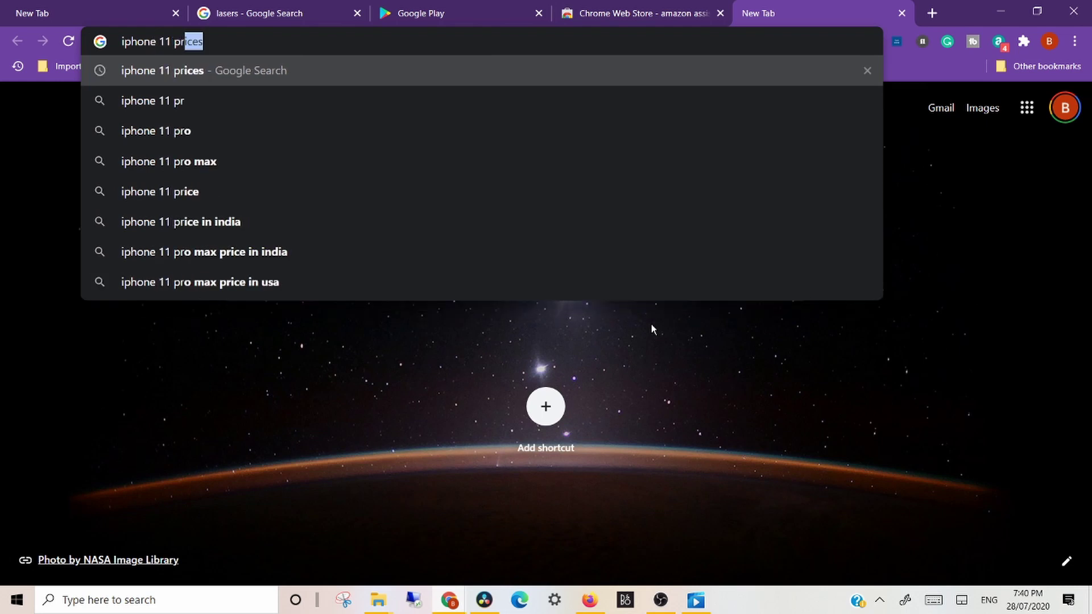
pyautogui.write('es')
pyautogui.press('Return')
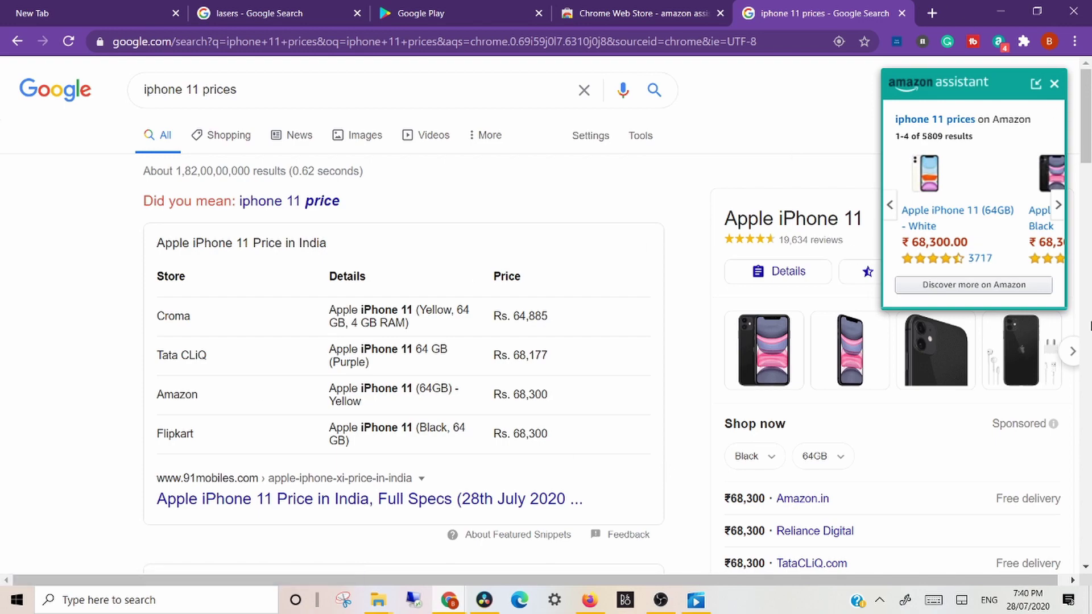
# Step: Look through the iphone 11 prices search results alongside the Amazon Assistant price popup
pyautogui.scroll(-15, 580, 412)
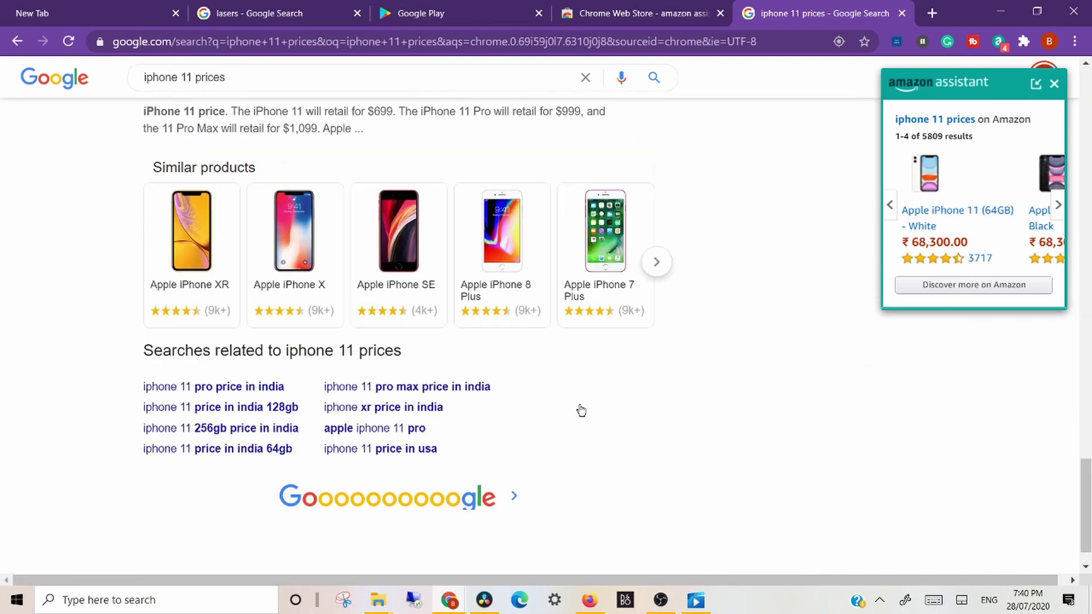
pyautogui.scroll(10, 581, 412)
pyautogui.scroll(-8, 580, 412)
pyautogui.scroll(1, 580, 412)
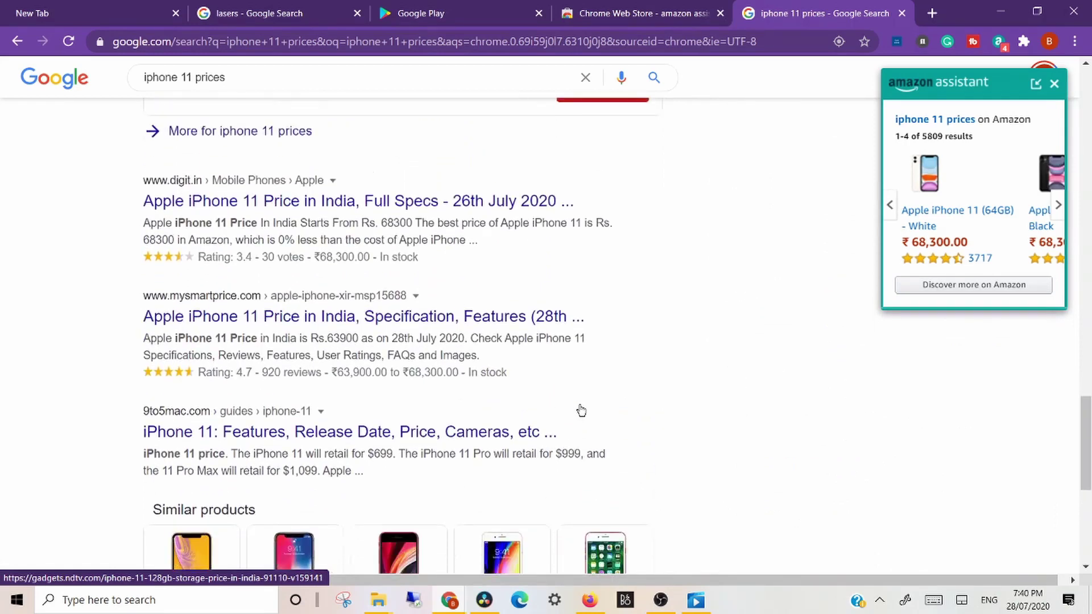
pyautogui.scroll(-3, 580, 412)
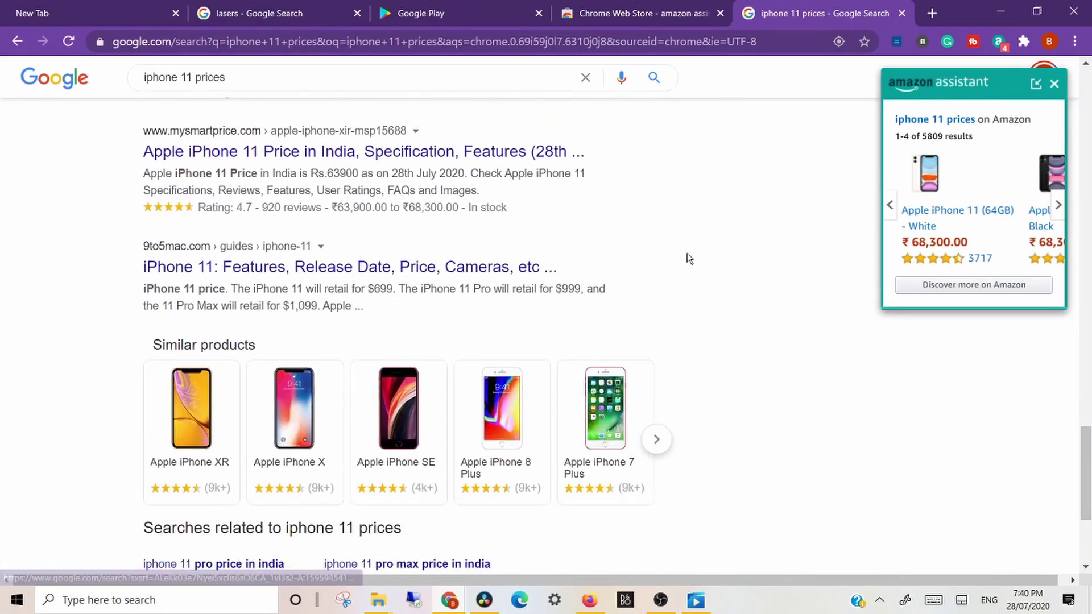
pyautogui.moveTo(444, 611)
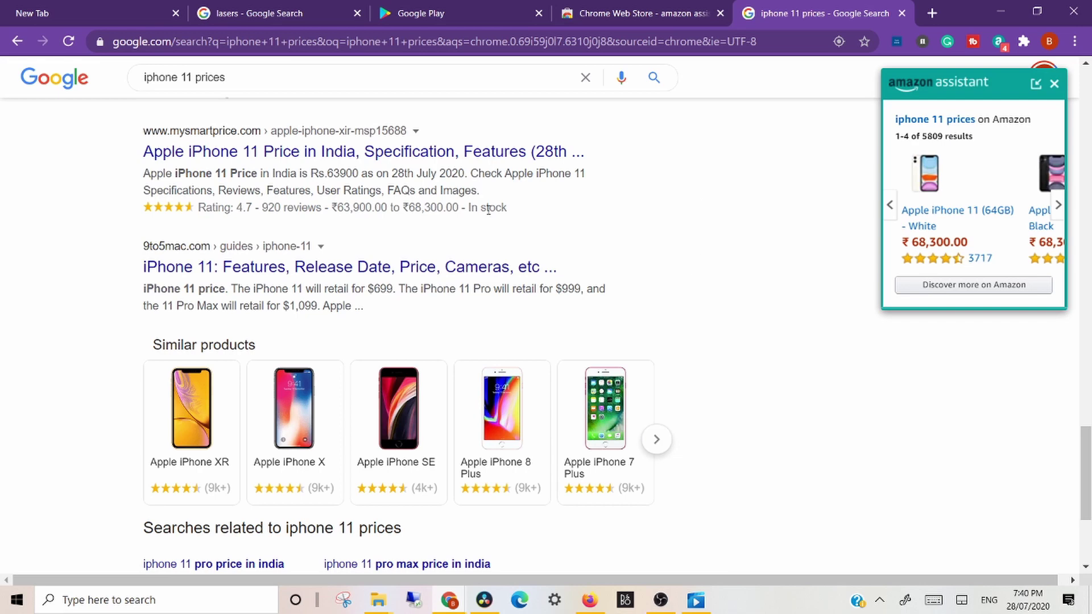
pyautogui.scroll(10, 488, 210)
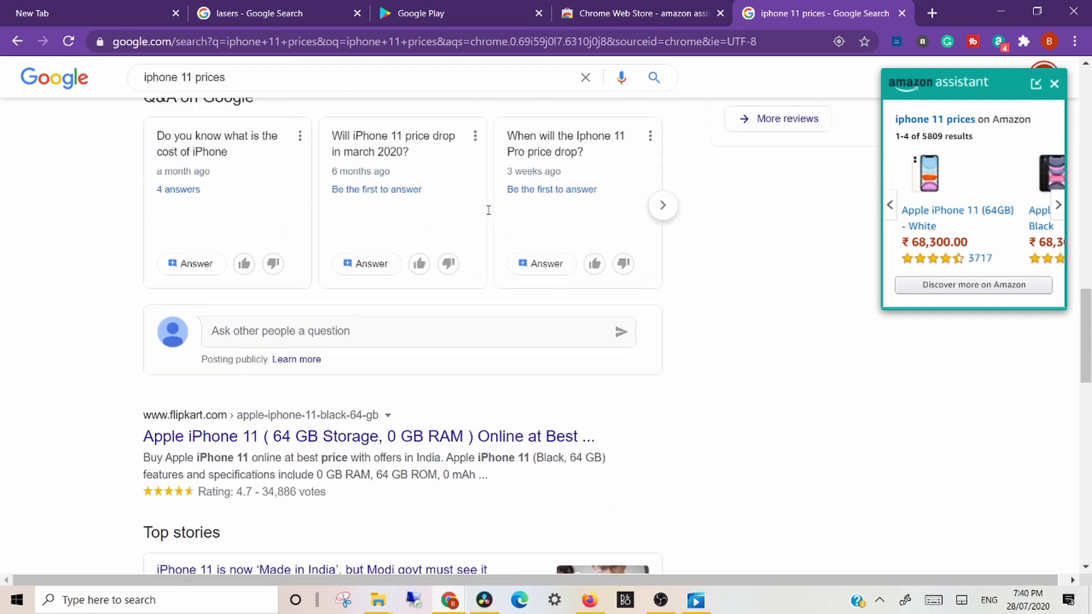
# Step: Open the black 64GB Apple iPhone 11 offer from the Amazon Assistant popup, and close the popup back on the search results tab
pyautogui.click(1055, 206)
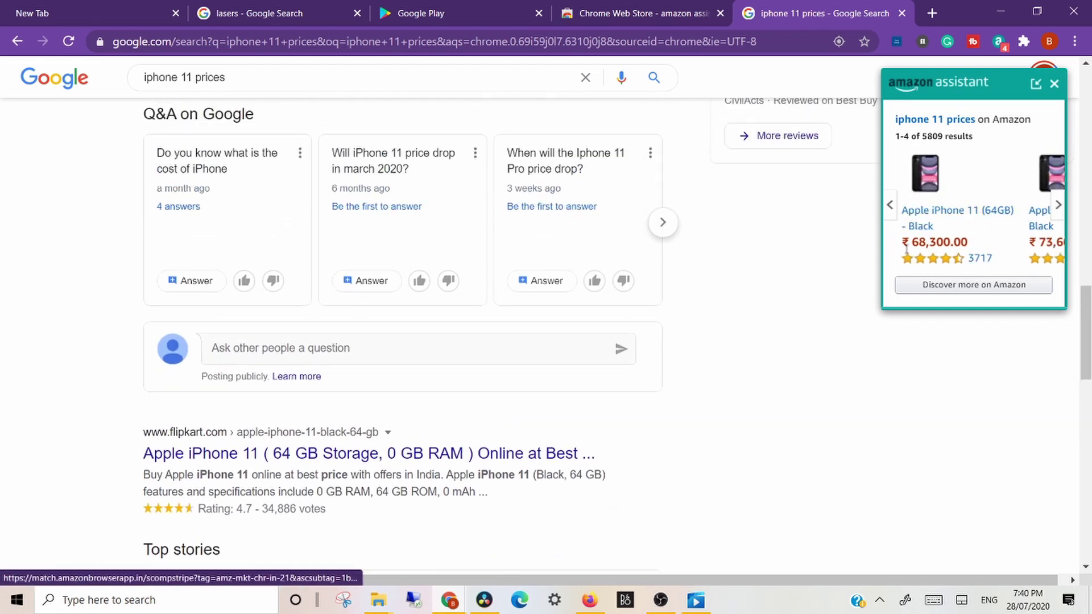
pyautogui.click(922, 222)
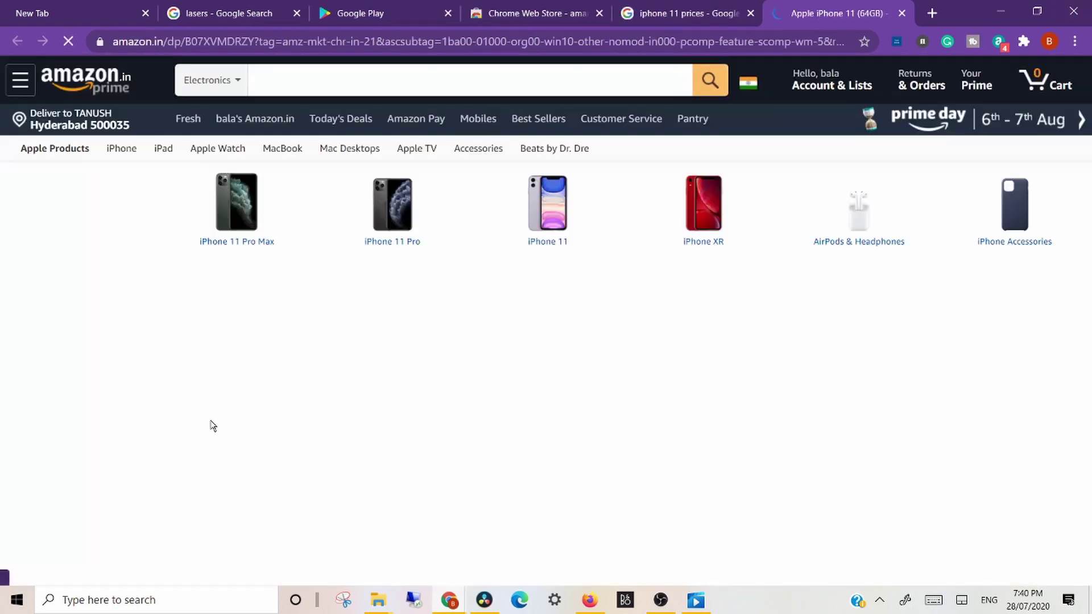
pyautogui.click(700, 4)
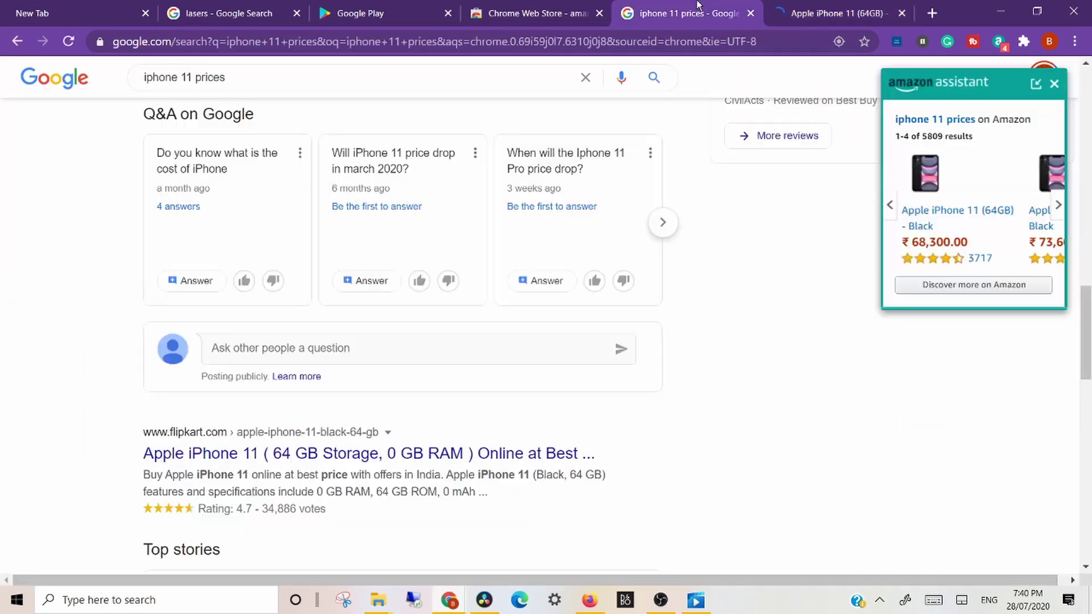
pyautogui.click(1054, 84)
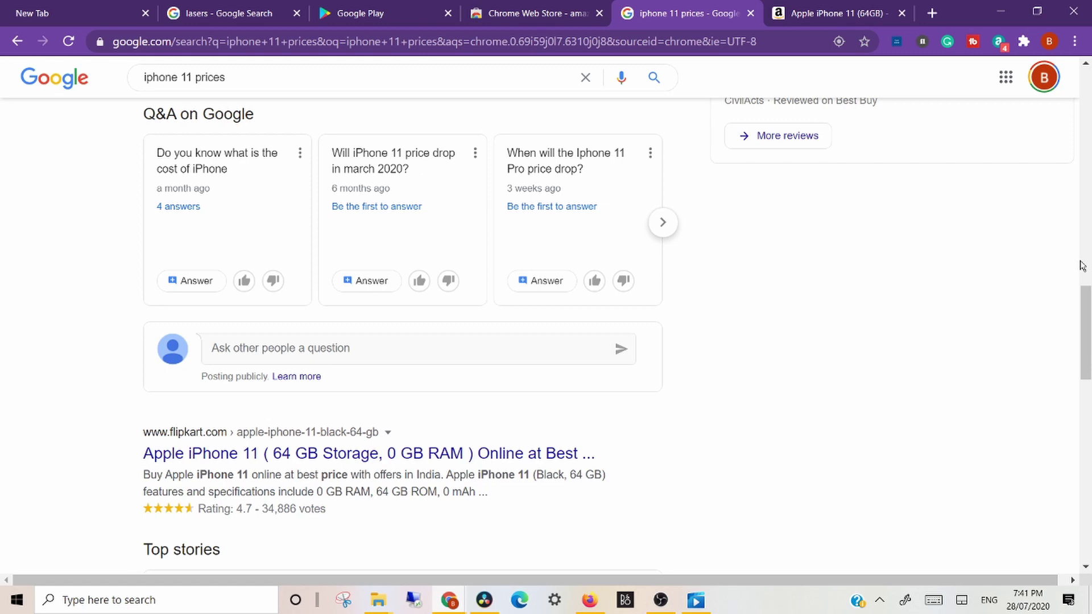
# Step: Open a new browser window and search Google for "lasers"
pyautogui.hotkey('ctrl', 'n')
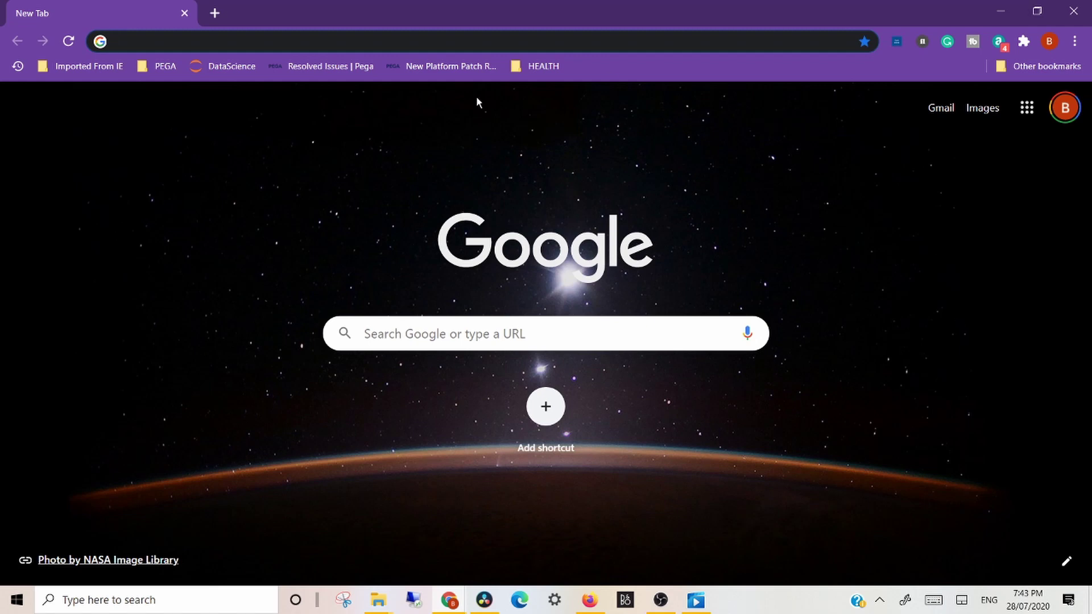
pyautogui.write('lasers')
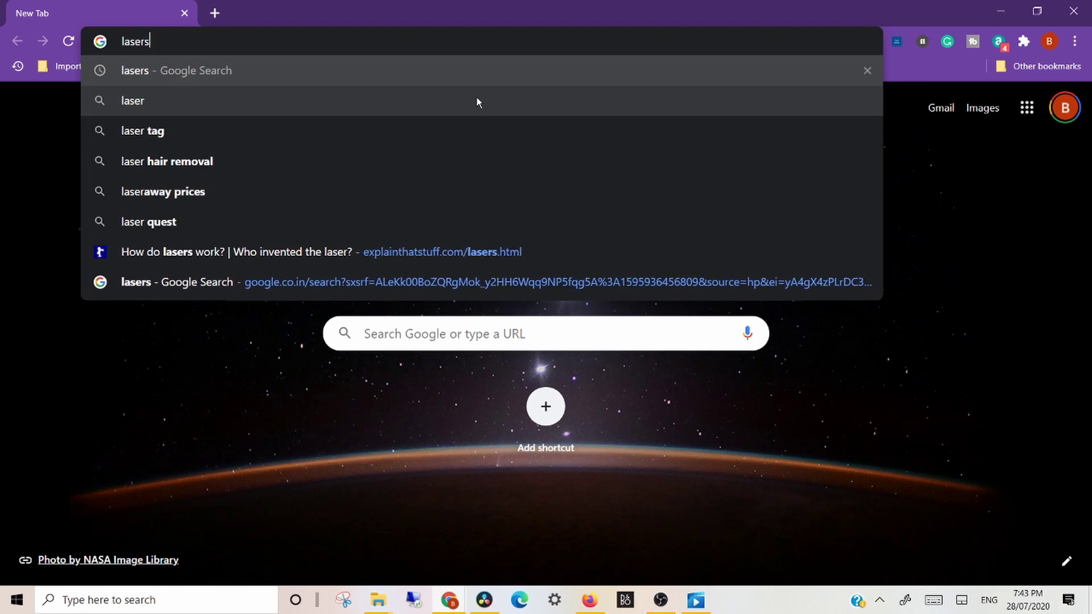
pyautogui.press('Return')
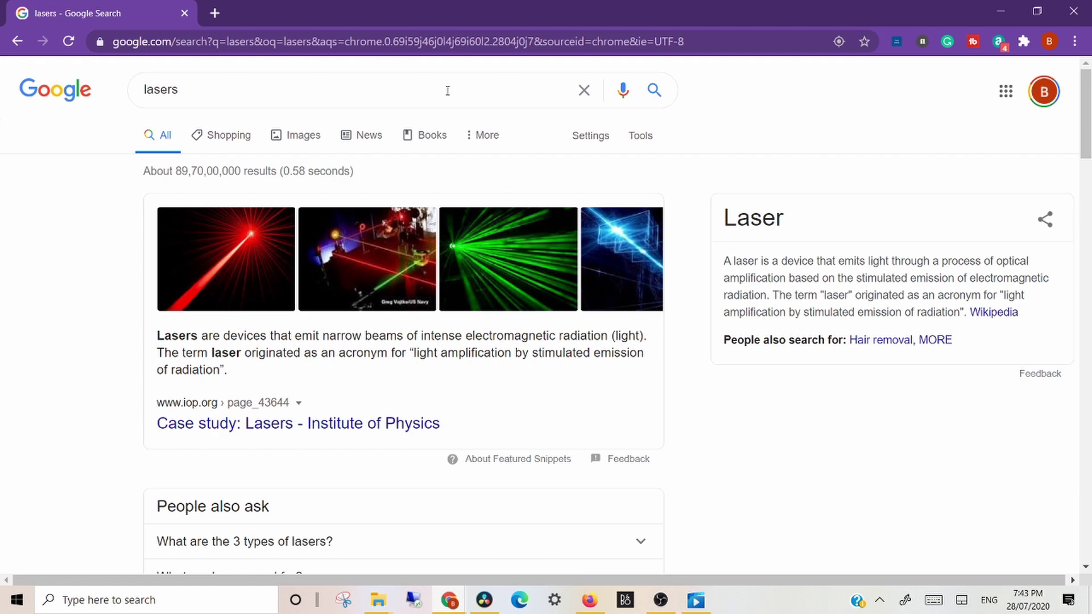
pyautogui.click(713, 41)
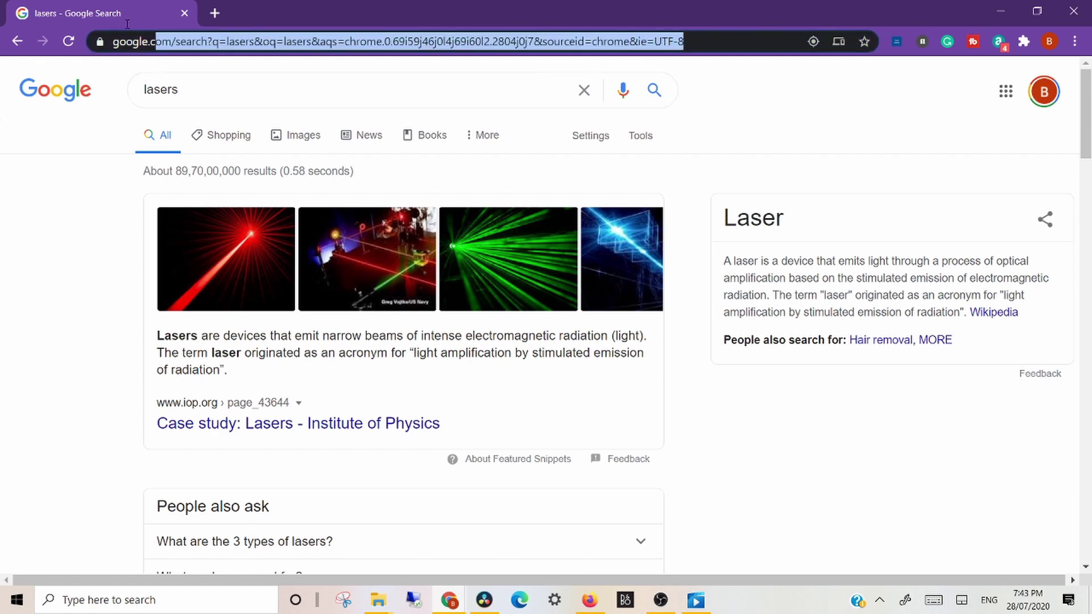
pyautogui.press('BackSpace')
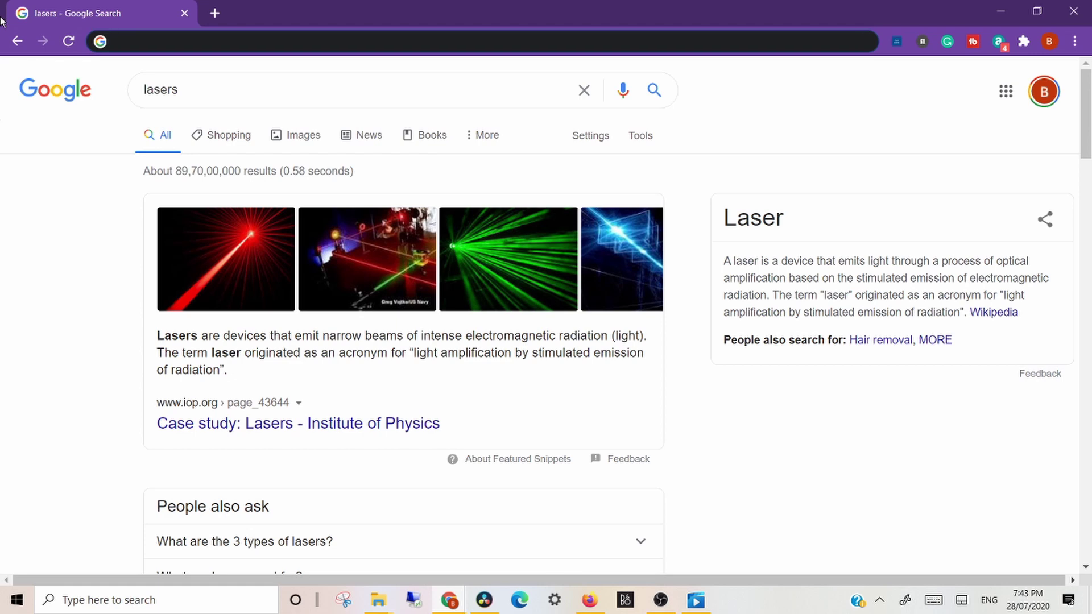
pyautogui.write('www;')
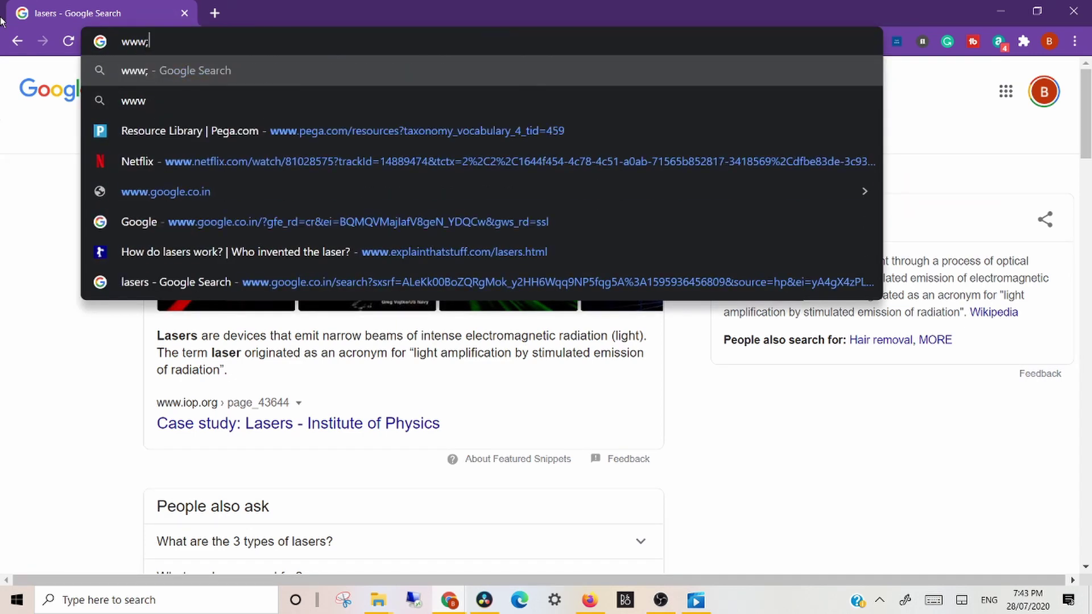
pyautogui.press('BackSpace')
pyautogui.write('.b')
pyautogui.press('BackSpace')
pyautogui.press('BackSpace')
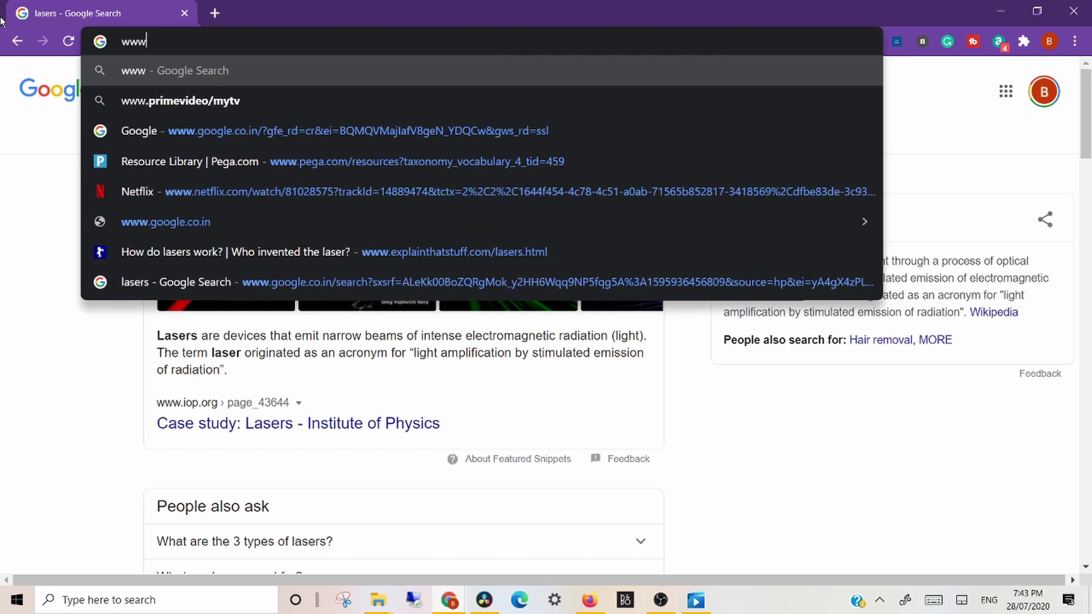
pyautogui.write('.bin')
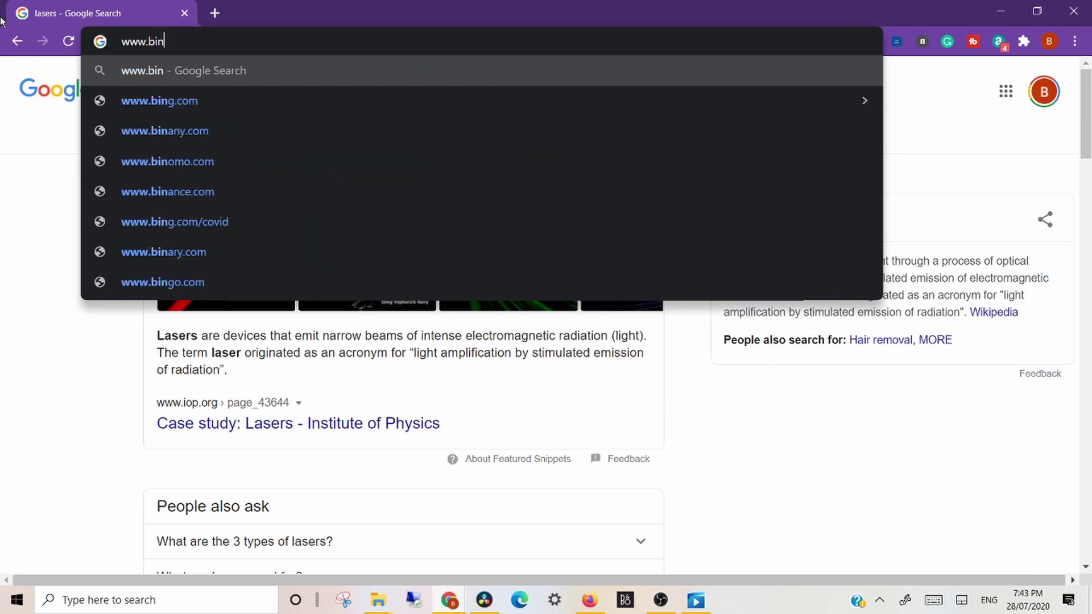
pyautogui.write('g.com')
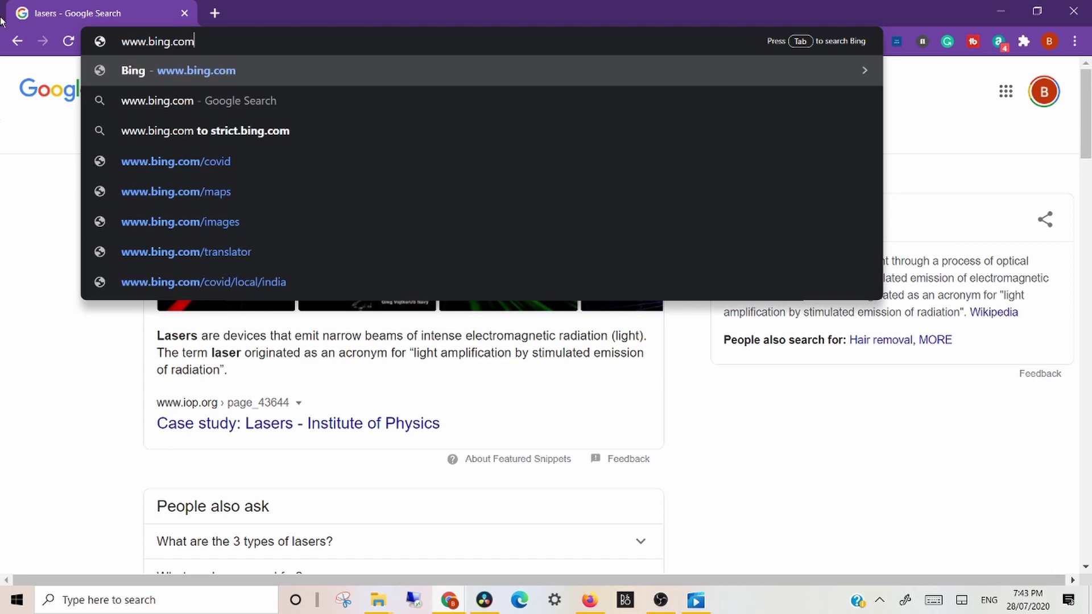
pyautogui.press('Return')
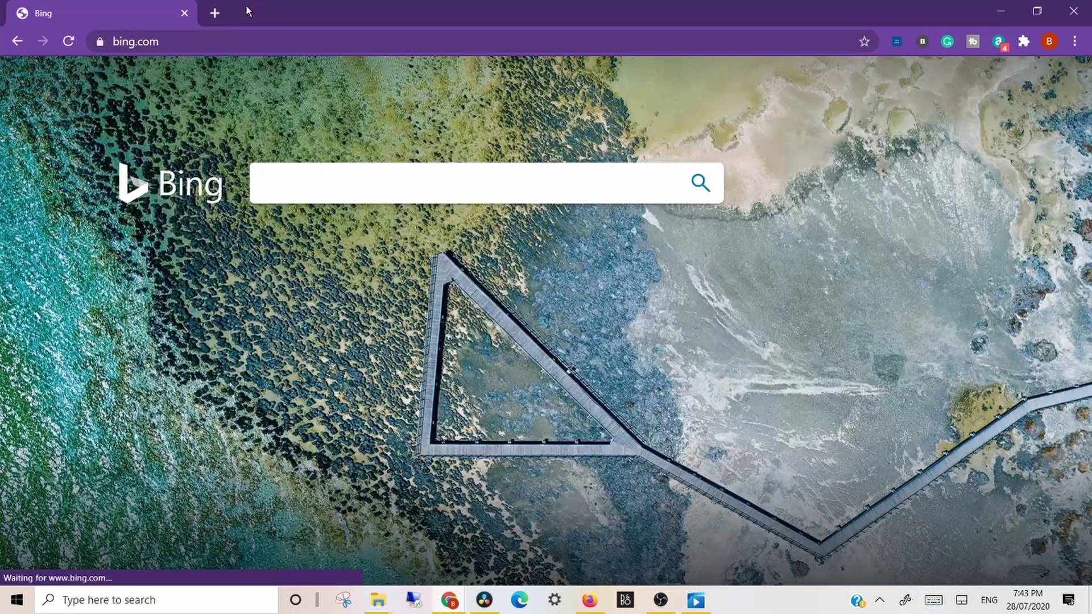
# Step: Search Bing for "lasers" directly from a new tab's address bar, using the bing.com site search
pyautogui.click(221, 13)
pyautogui.write('bin')
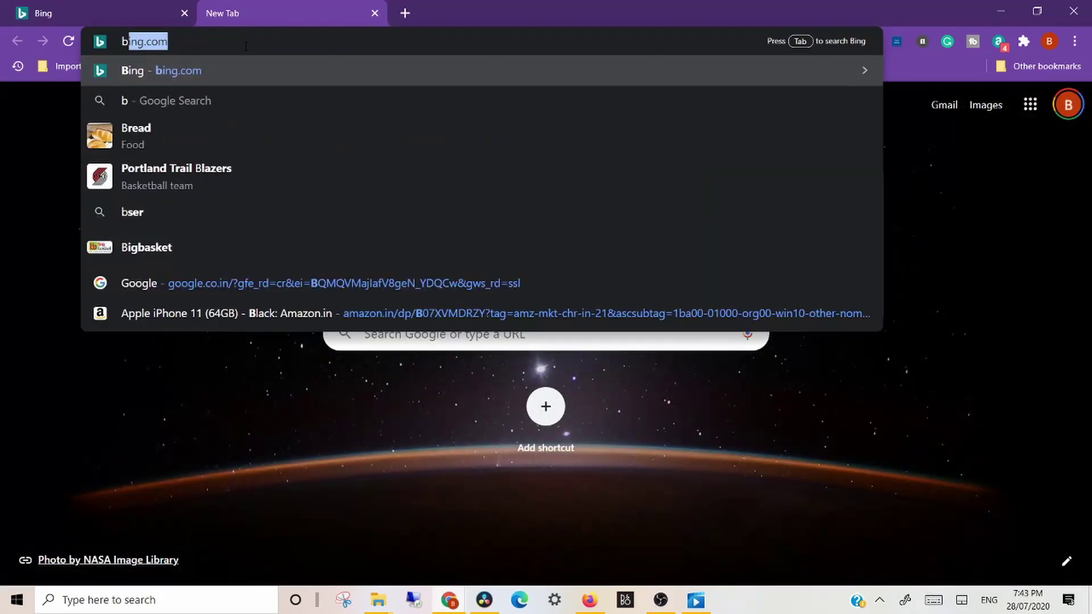
pyautogui.write('g.com')
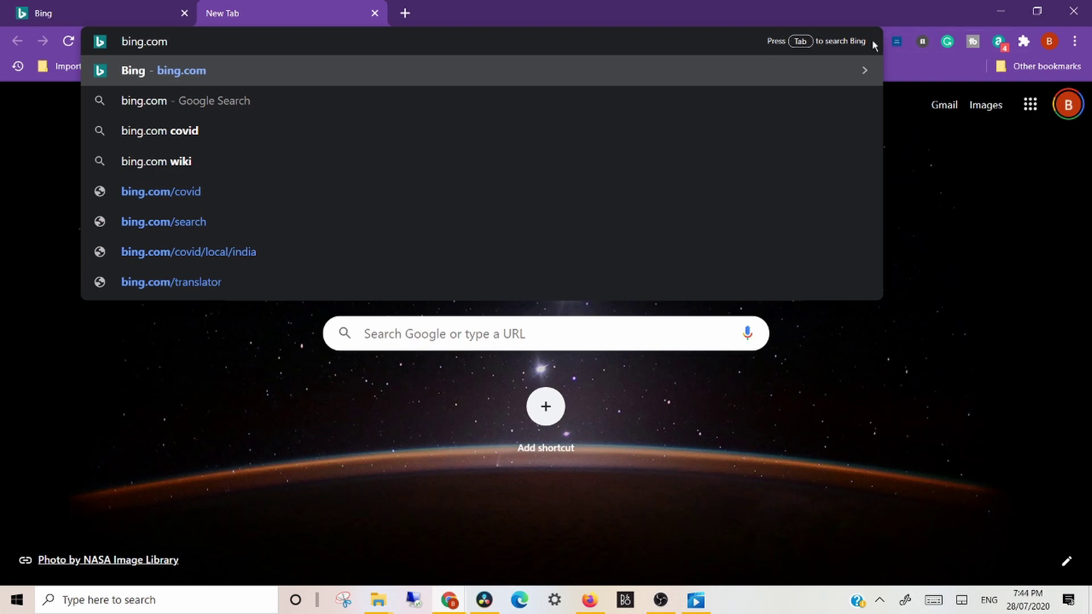
pyautogui.press('Tab')
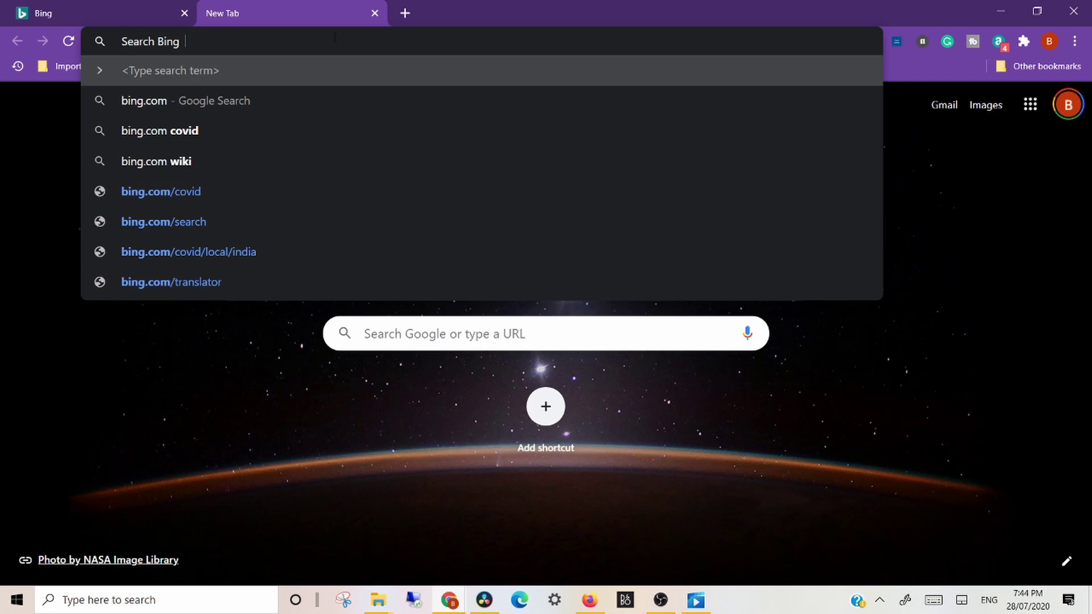
pyautogui.write('lasers')
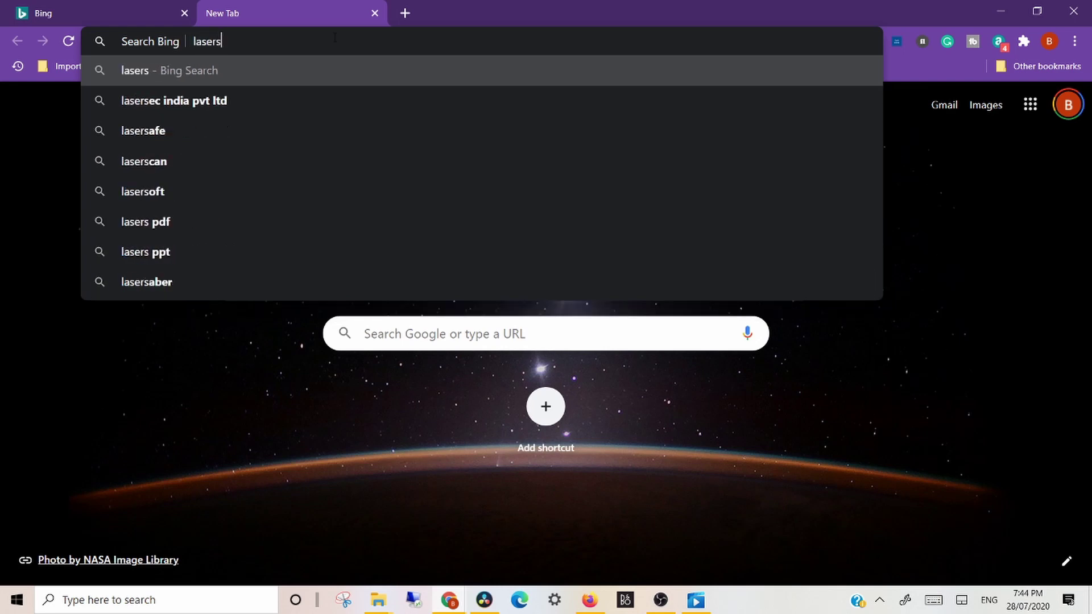
pyautogui.press('Return')
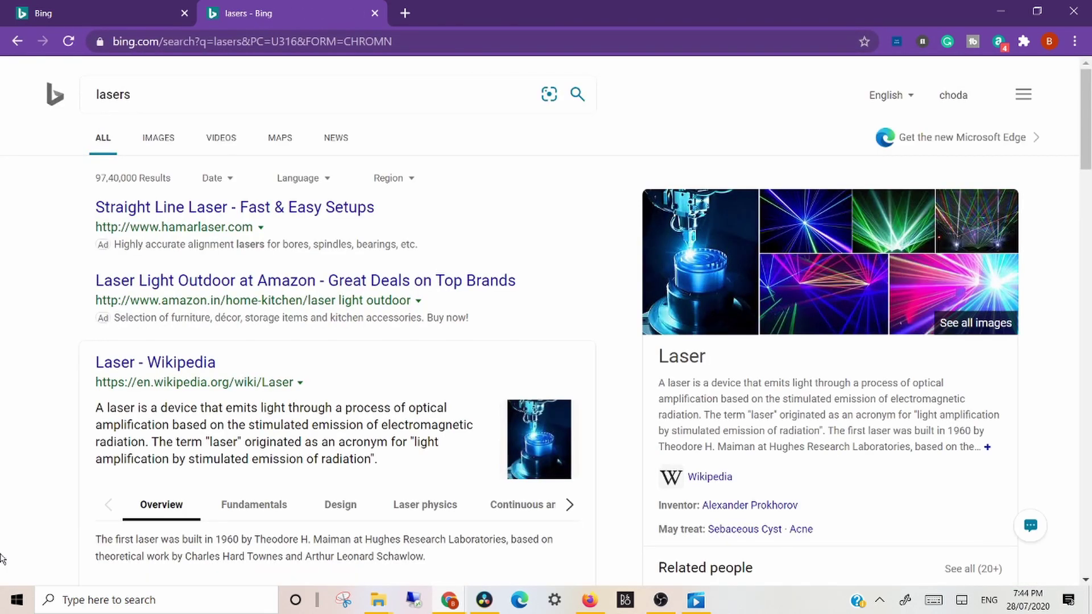
# Step: Enter facebook.com in the address bar of the Bing results tab and look through the suggested addresses without loading one
pyautogui.click(422, 41)
pyautogui.press('BackSpace')
pyautogui.write('f')
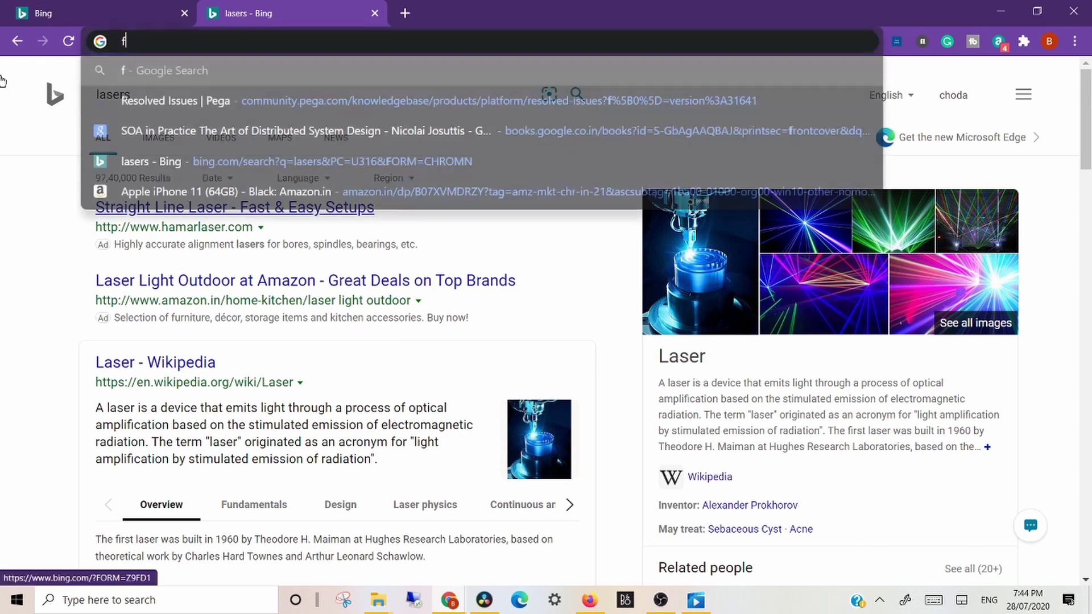
pyautogui.write('aceb')
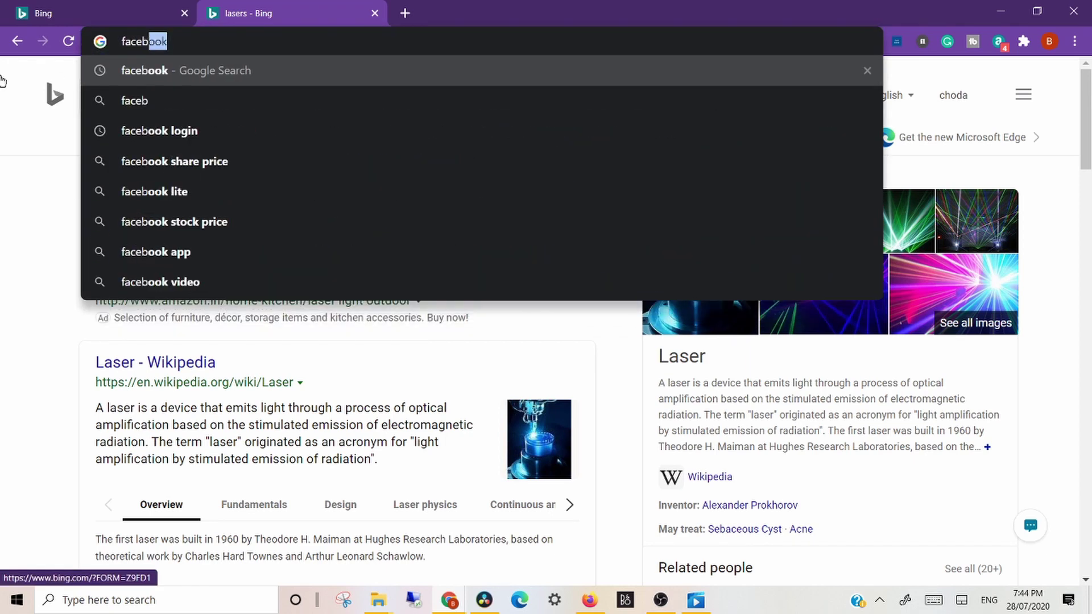
pyautogui.write('ook.')
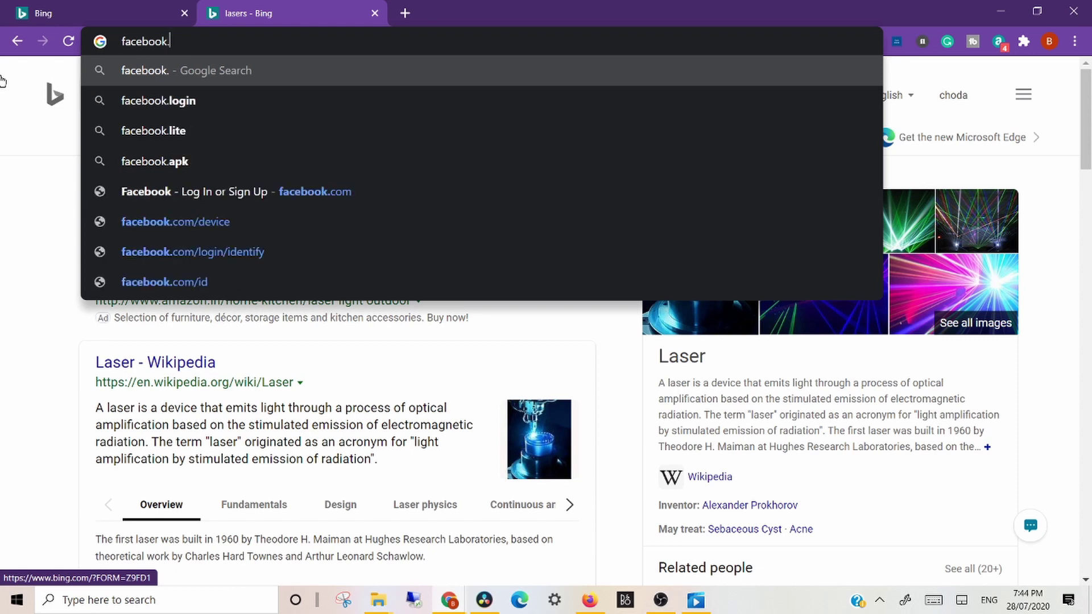
pyautogui.write('com')
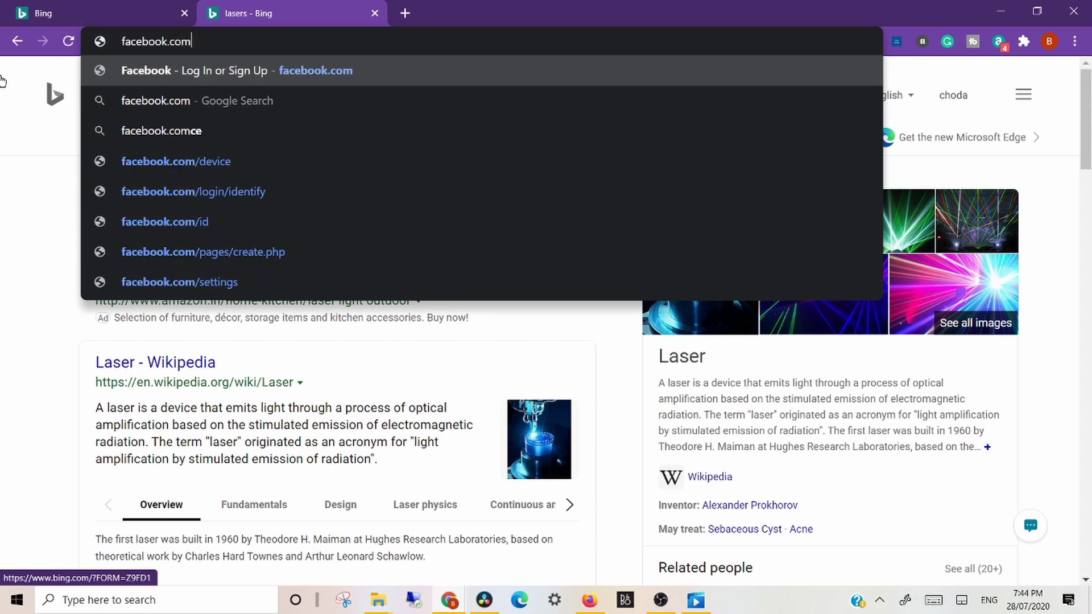
pyautogui.press('Down')
pyautogui.press('Down')
pyautogui.press('Down')
pyautogui.press('Down')
pyautogui.press('Down')
pyautogui.press('Down')
pyautogui.press('Down')
pyautogui.press('Down')
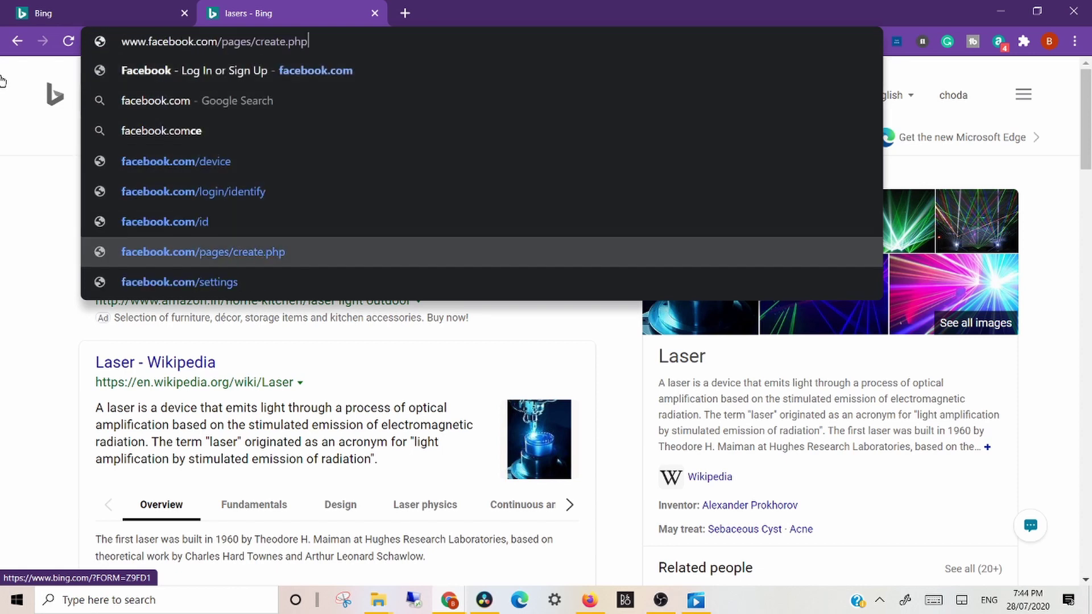
pyautogui.press('Down')
pyautogui.press('Down')
pyautogui.press('Down')
pyautogui.press('Down')
pyautogui.press('Down')
pyautogui.press('Down')
pyautogui.press('Down')
pyautogui.press('Down')
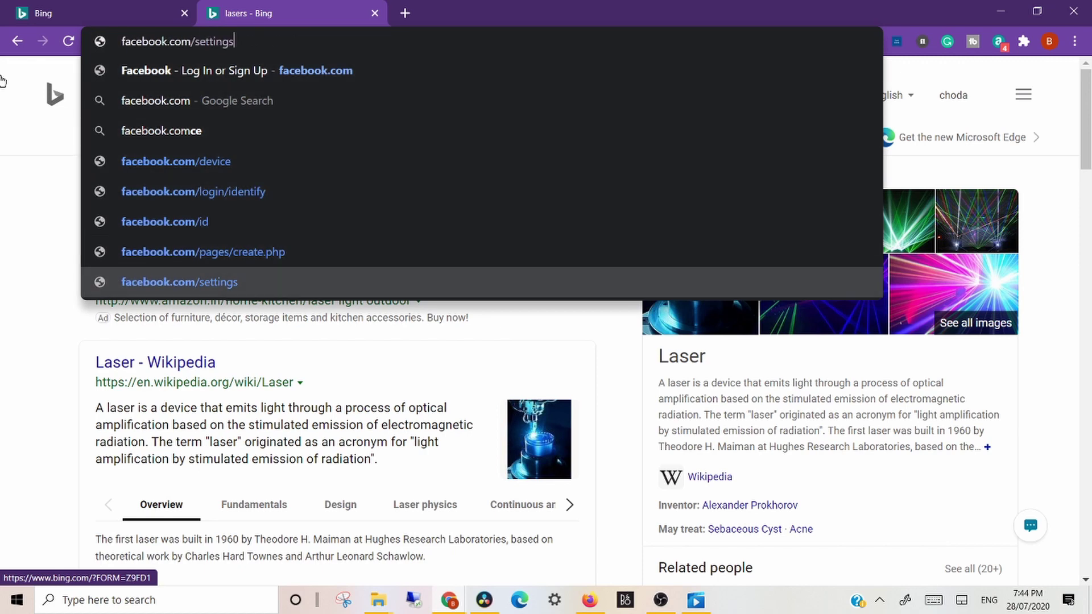
pyautogui.write('a')
pyautogui.press('Down')
pyautogui.press('Down')
pyautogui.press('Down')
pyautogui.press('Down')
pyautogui.press('Down')
pyautogui.press('Down')
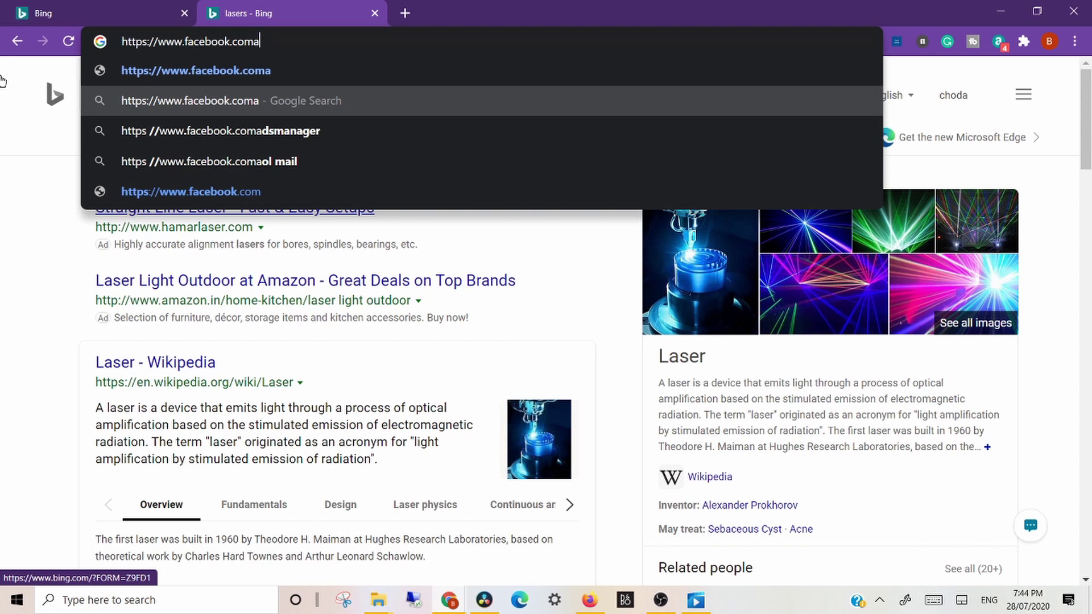
pyautogui.press('Down')
pyautogui.press('Down')
pyautogui.press('Down')
pyautogui.press('Down')
pyautogui.press('Down')
pyautogui.press('Down')
pyautogui.press('Down')
pyautogui.press('Down')
pyautogui.press('Down')
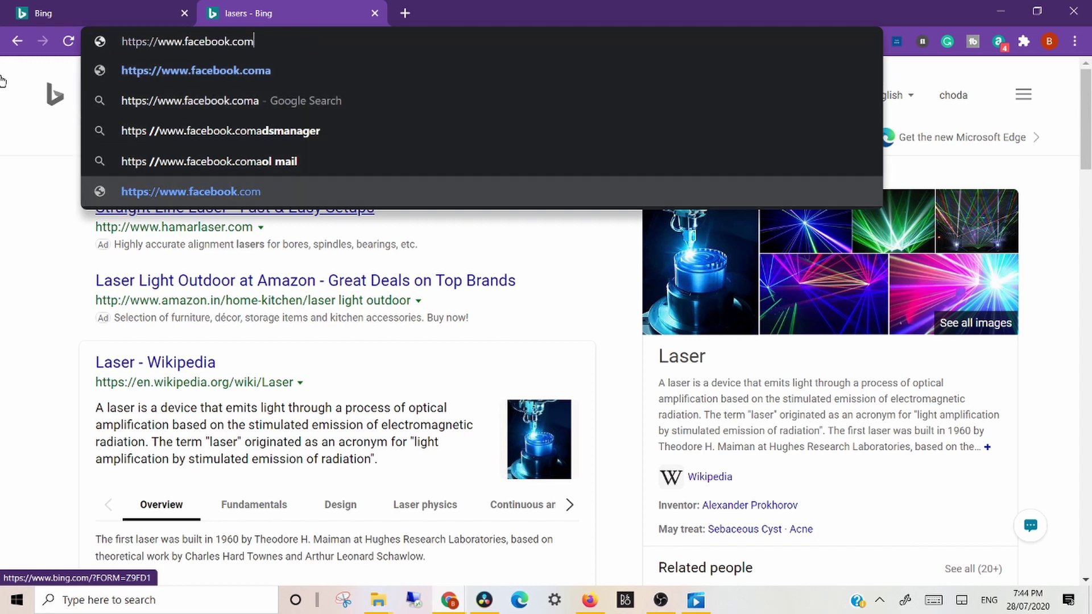
pyautogui.press('Down')
pyautogui.press('Down')
pyautogui.press('Down')
pyautogui.press('Down')
pyautogui.press('Down')
pyautogui.press('Down')
pyautogui.press('Down')
pyautogui.press('Down')
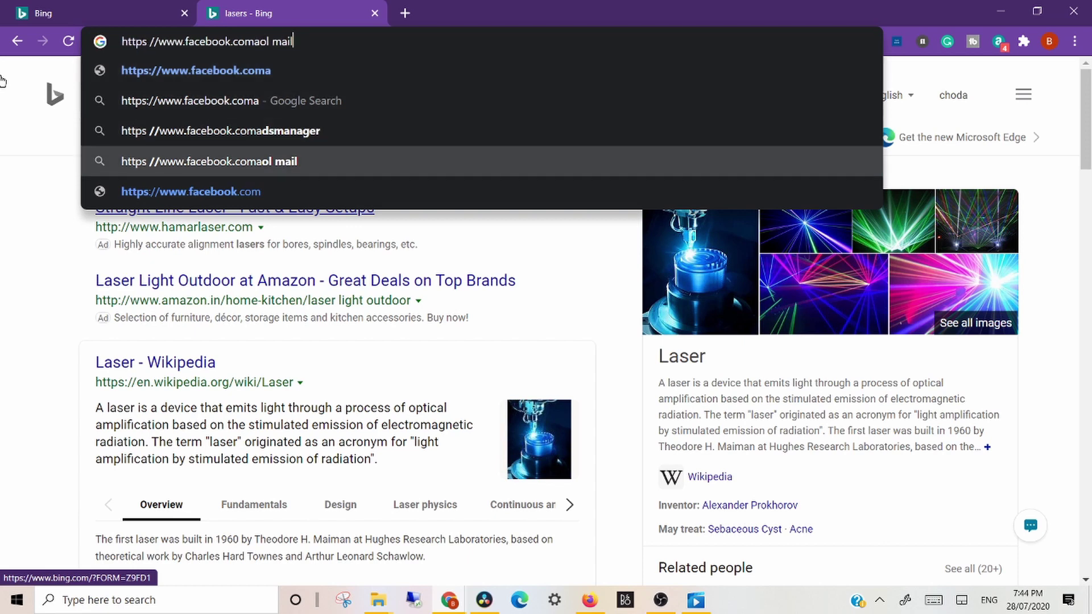
# Step: Close the lasers Bing results tab and calculate 32/8 in a new tab's address bar
pyautogui.click(375, 12)
pyautogui.click(215, 13)
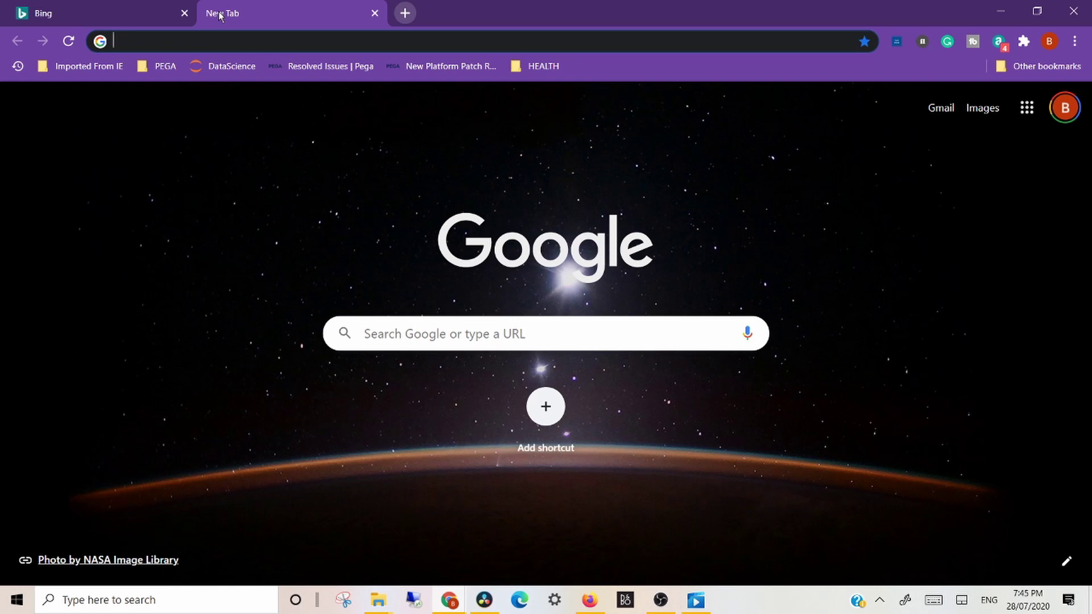
pyautogui.write('32')
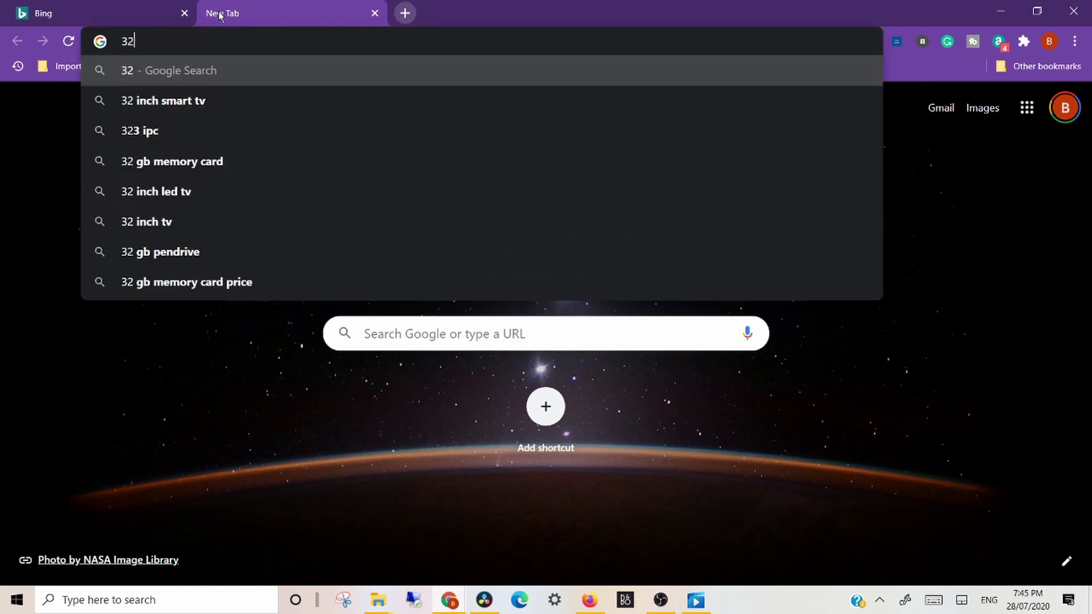
pyautogui.write('/8')
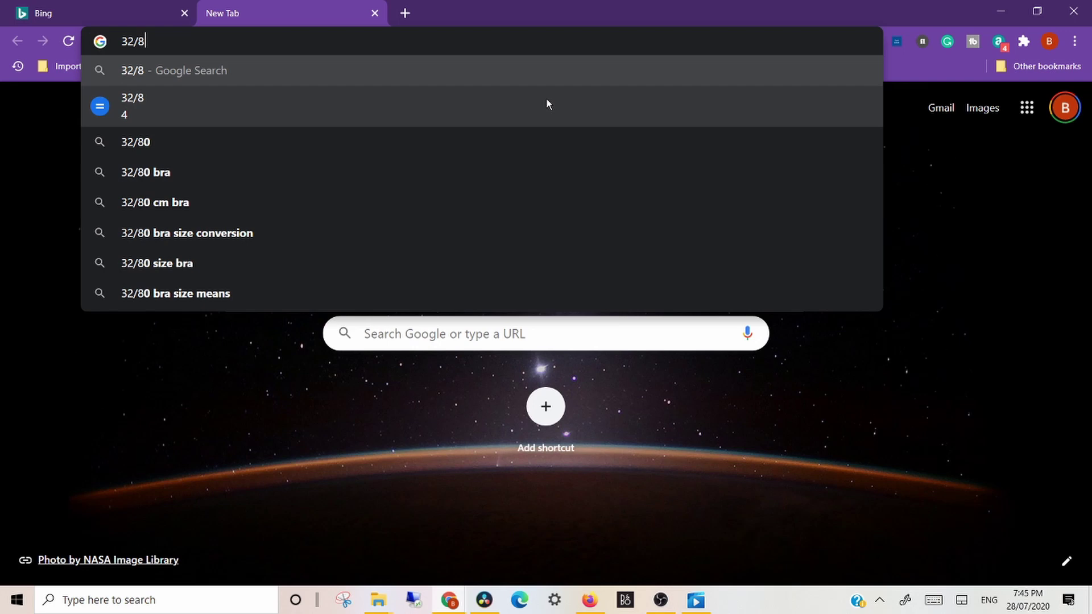
# Step: Replace the calculation with the currency conversion query "120 pounds in US" in the address bar, without loading the search
pyautogui.press('BackSpace')
pyautogui.press('BackSpace')
pyautogui.press('BackSpace')
pyautogui.press('BackSpace')
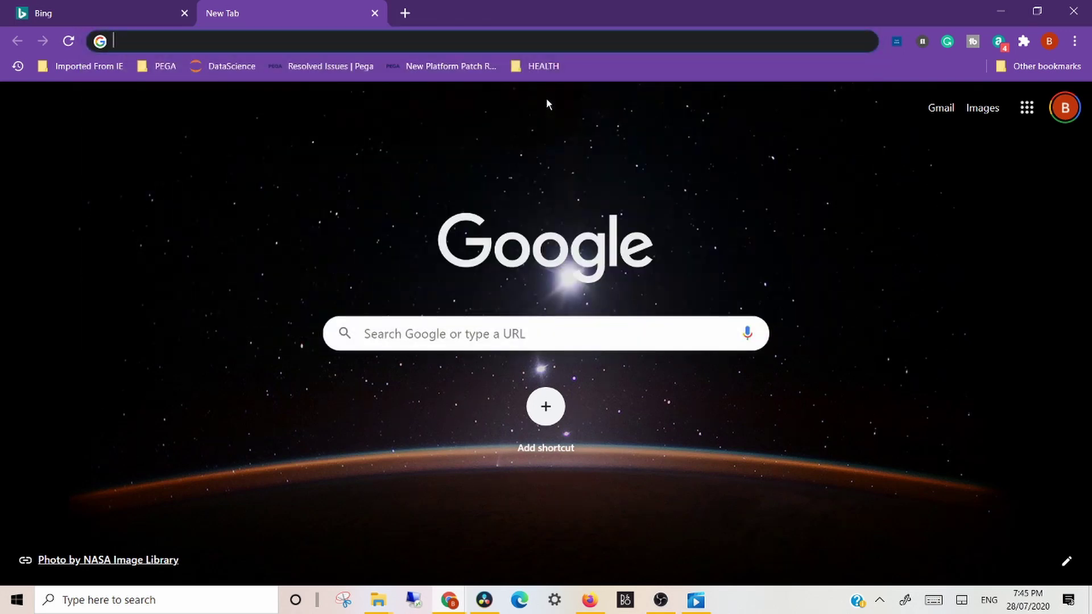
pyautogui.write('120')
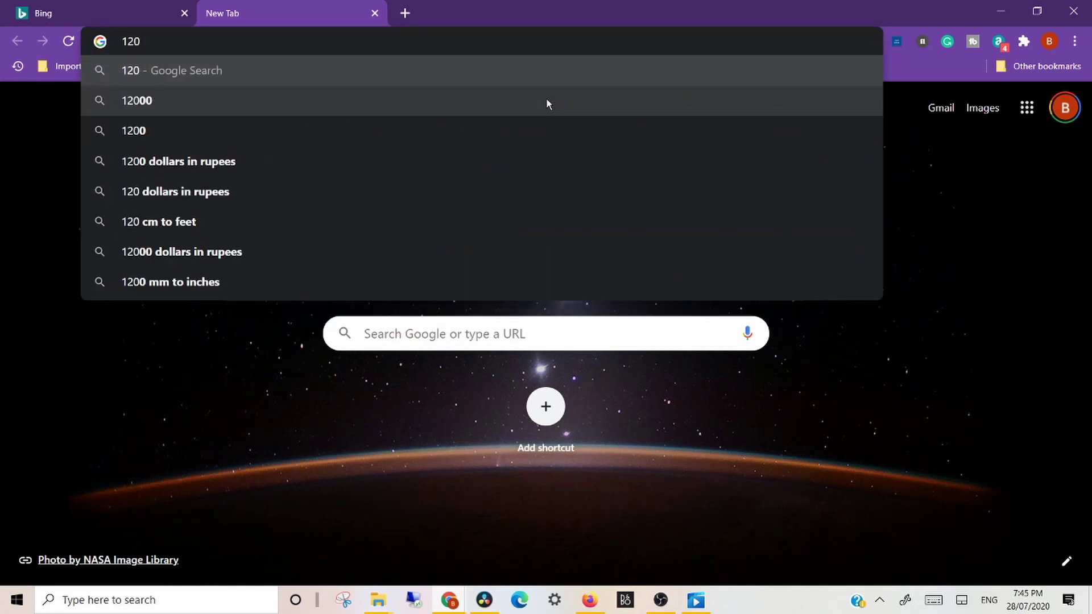
pyautogui.write(' pound')
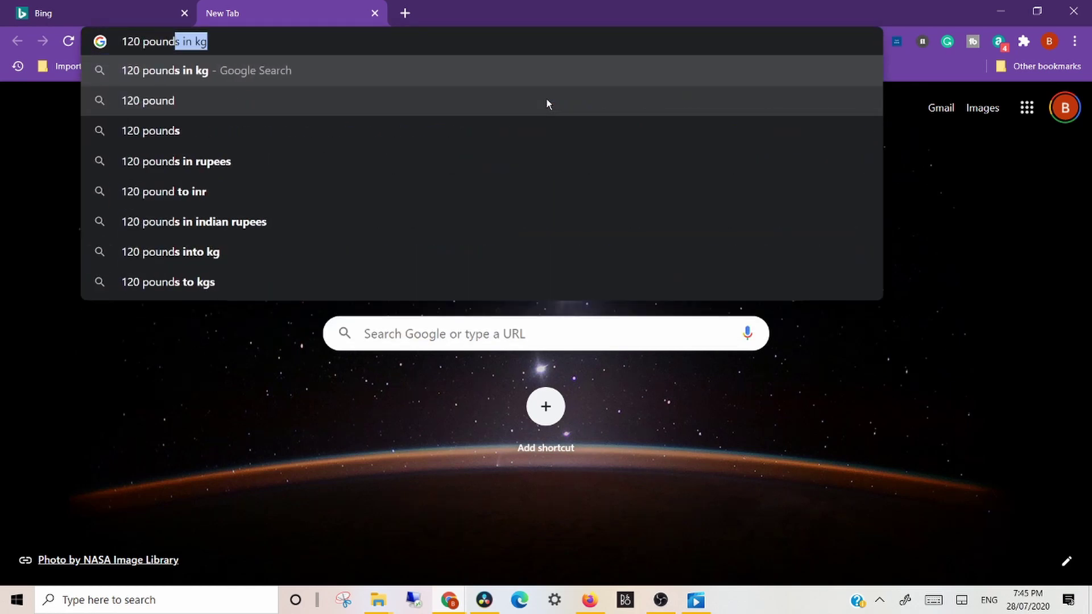
pyautogui.write('s in US')
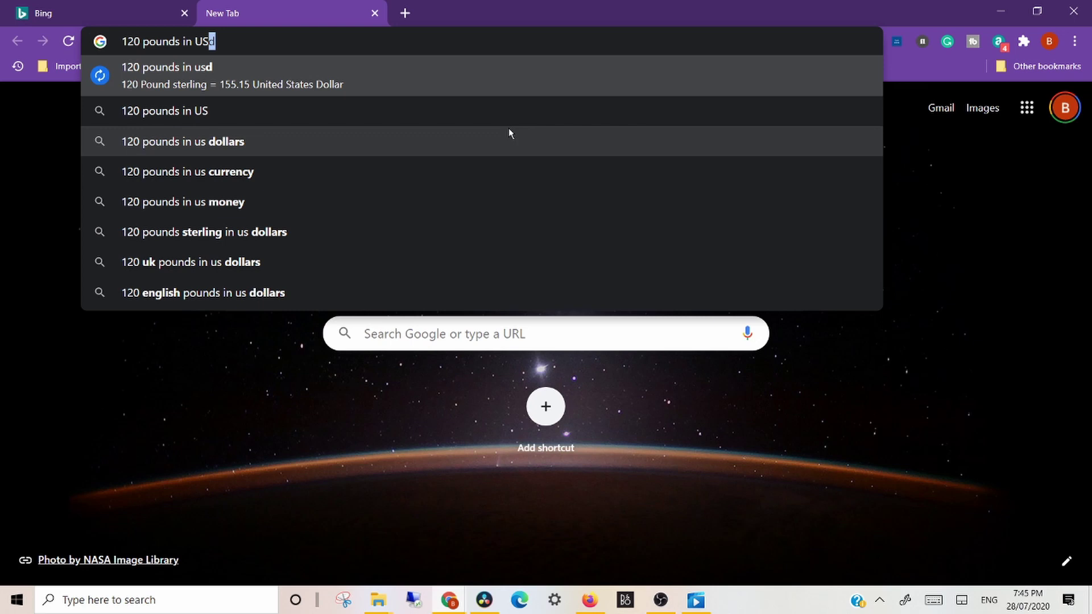
# Step: Replace the currency query in the address bar with "1 metre to foot" and load the Google search
pyautogui.hotkey('ctrl', 'a')
pyautogui.press('BackSpace')
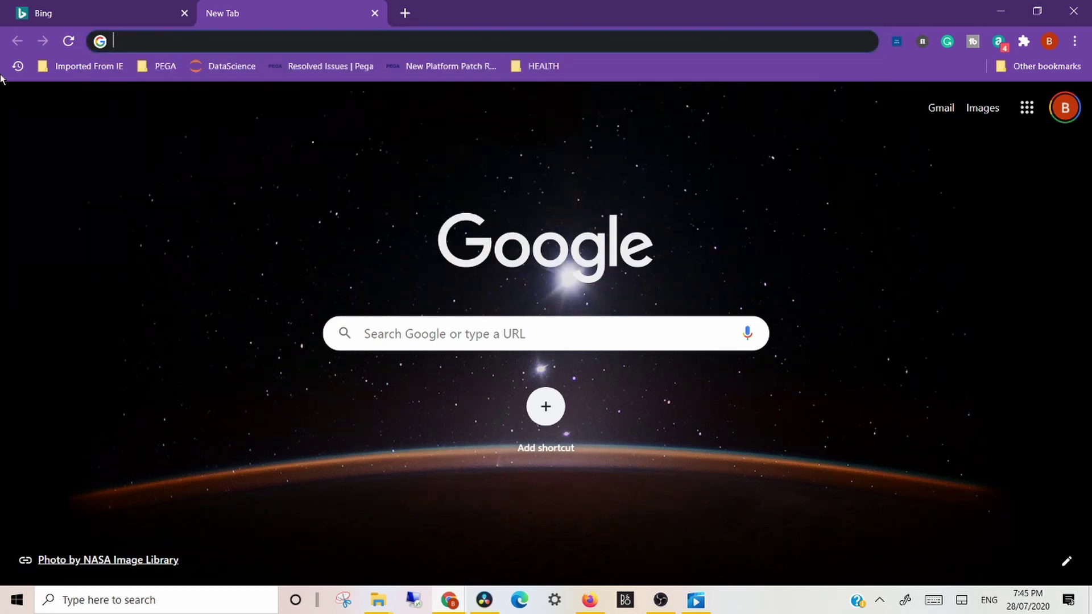
pyautogui.write('&')
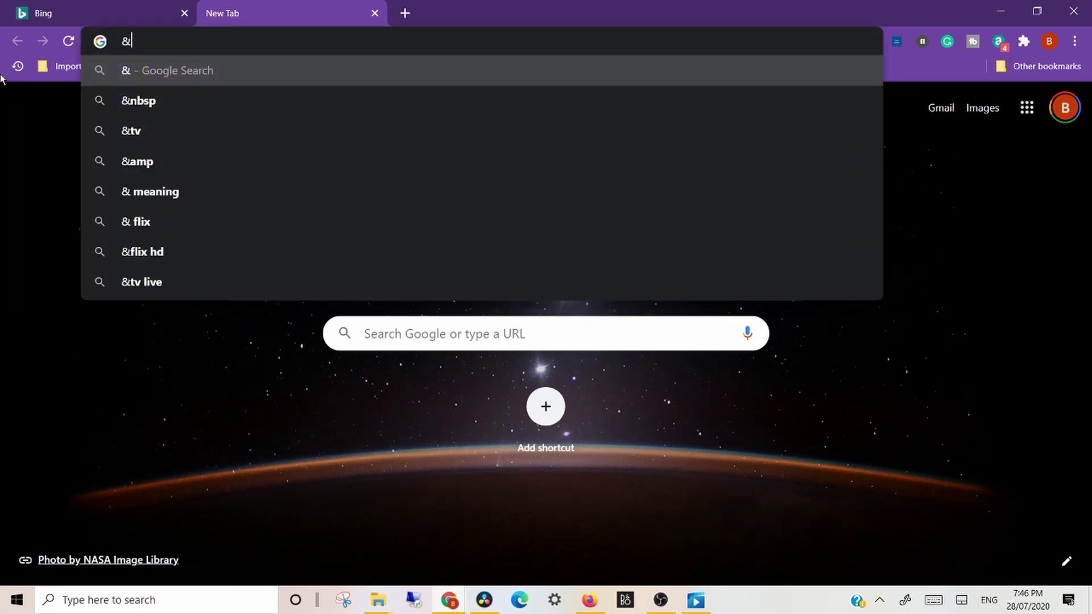
pyautogui.press('BackSpace')
pyautogui.write('1 metrz')
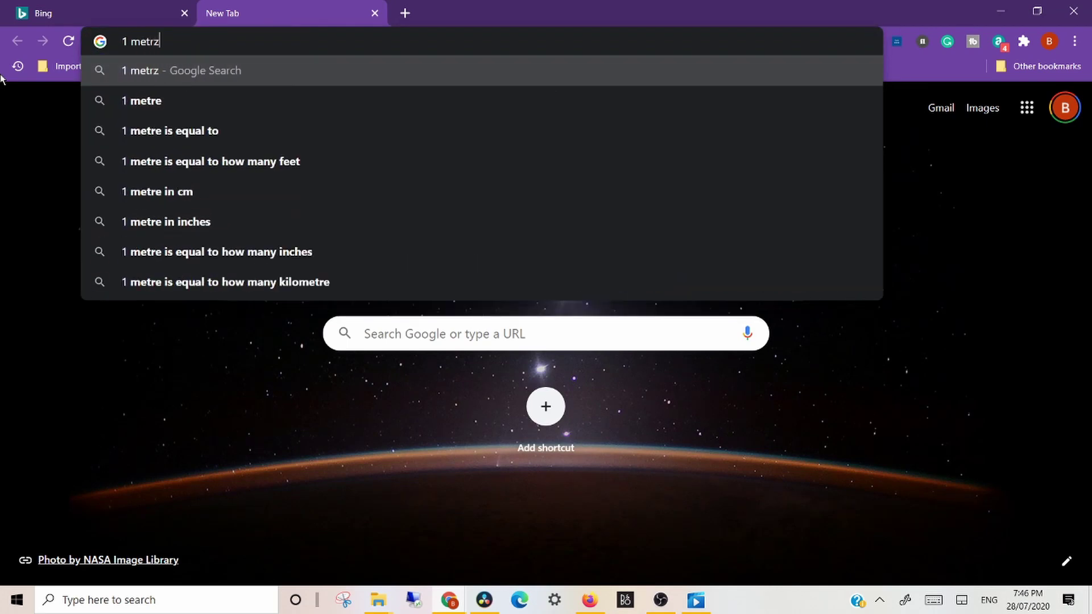
pyautogui.press('BackSpace')
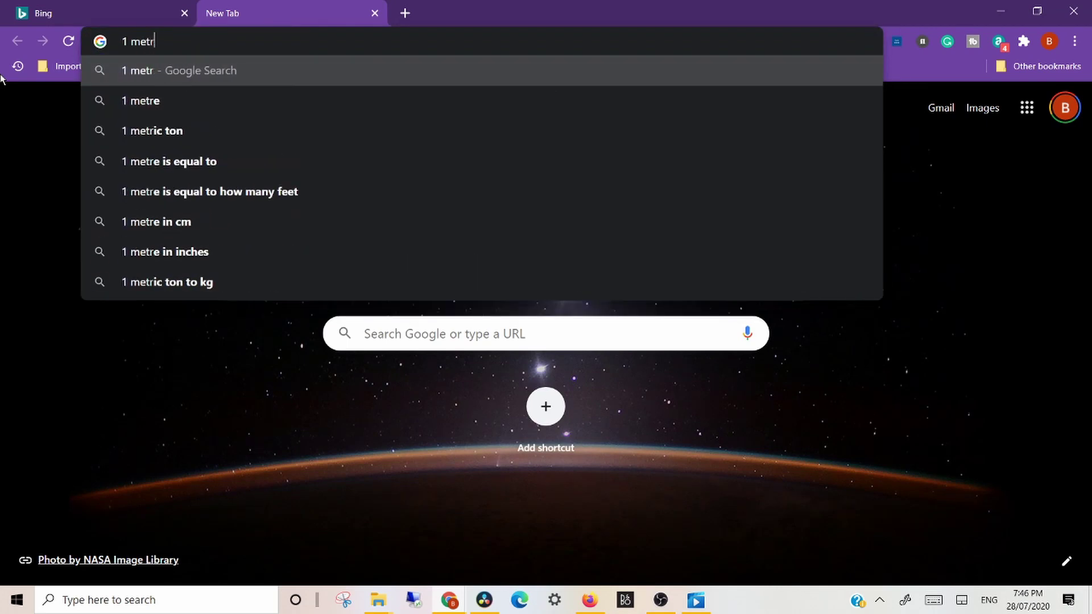
pyautogui.write('e to foot')
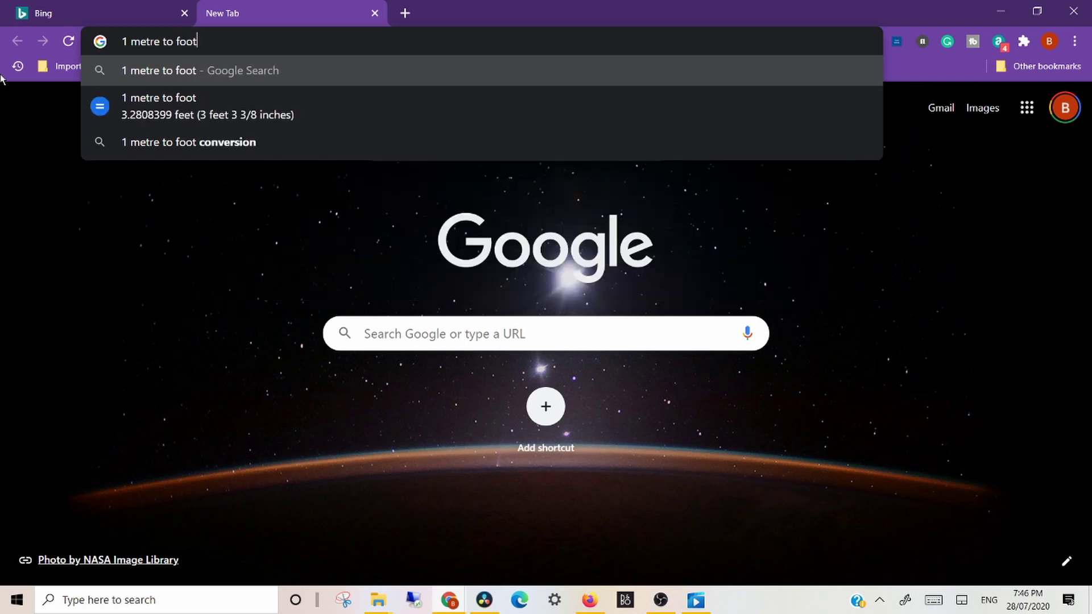
pyautogui.press('Return')
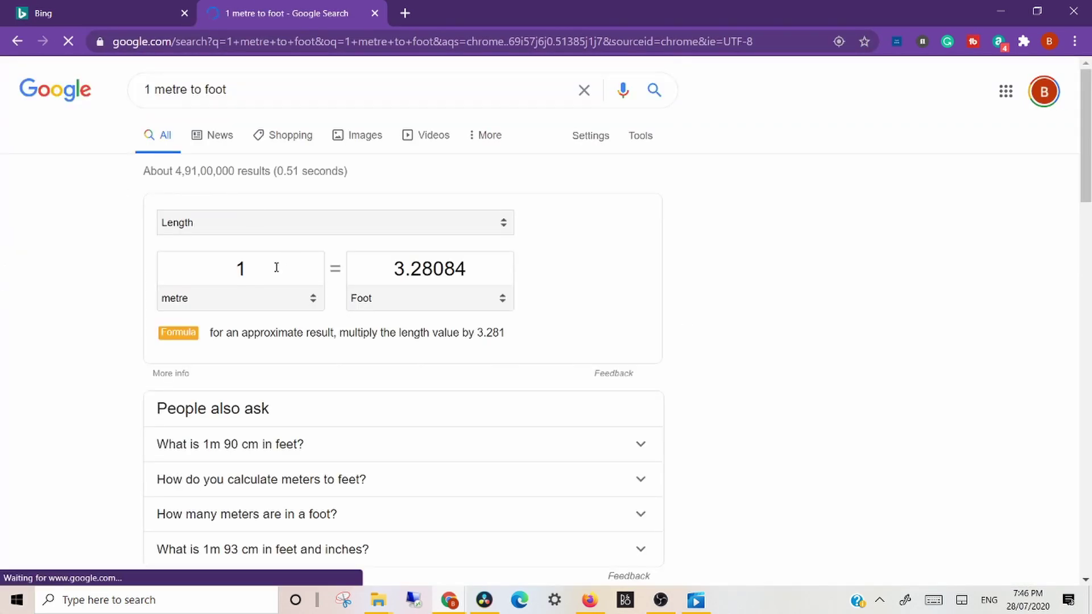
# Step: Set the metre value in the length converter of the search results to 10
pyautogui.click(173, 272)
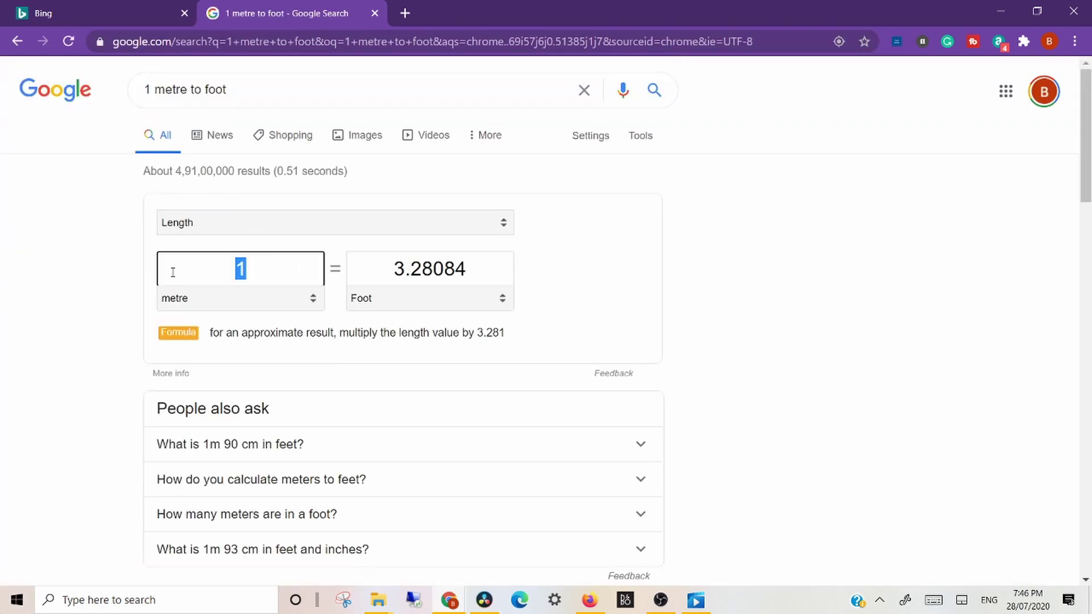
pyautogui.press('BackSpace')
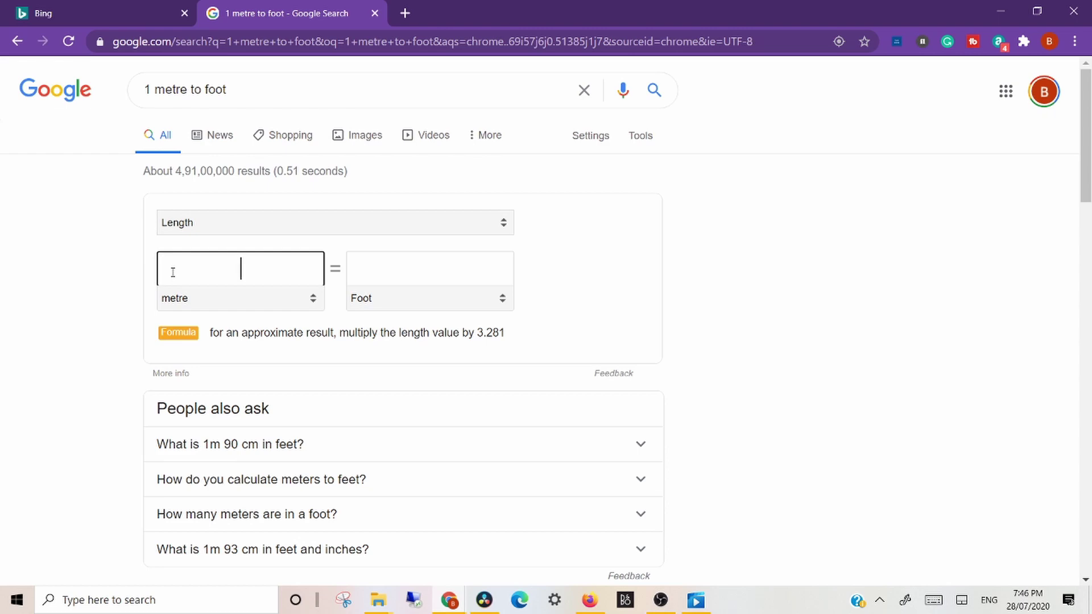
pyautogui.write('10')
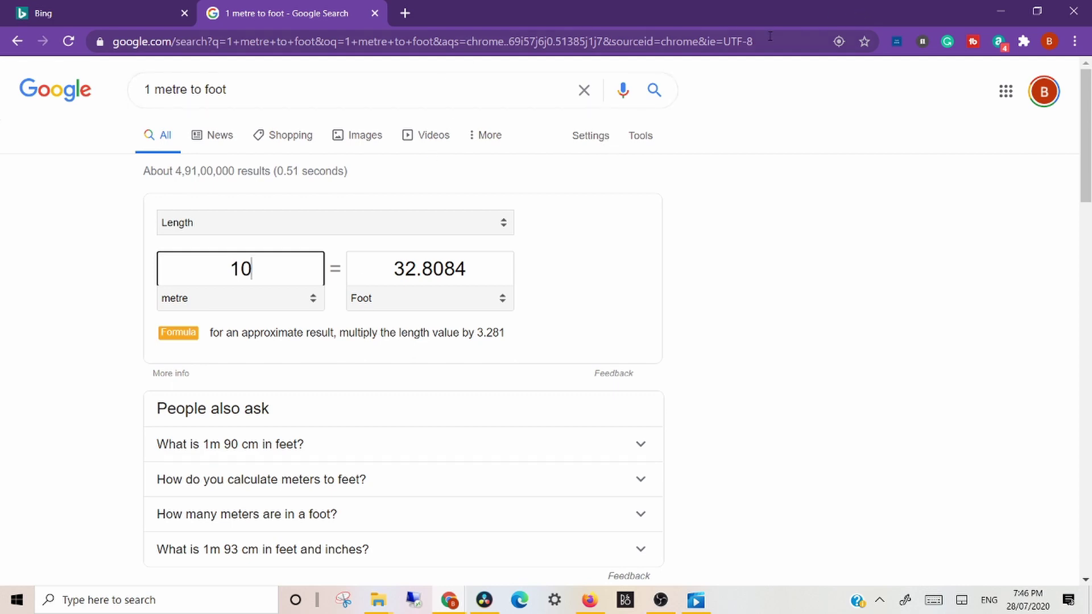
# Step: Replace the page address with the conversion query "10 metres in feet" in the address bar, without loading the search
pyautogui.click(754, 43)
pyautogui.press('BackSpace')
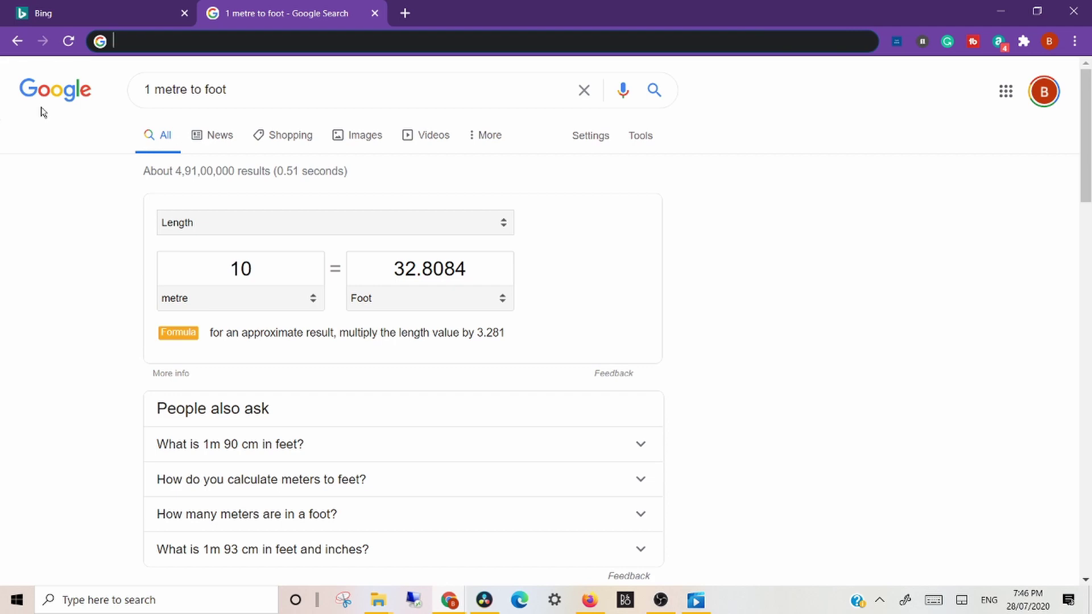
pyautogui.write('10 ')
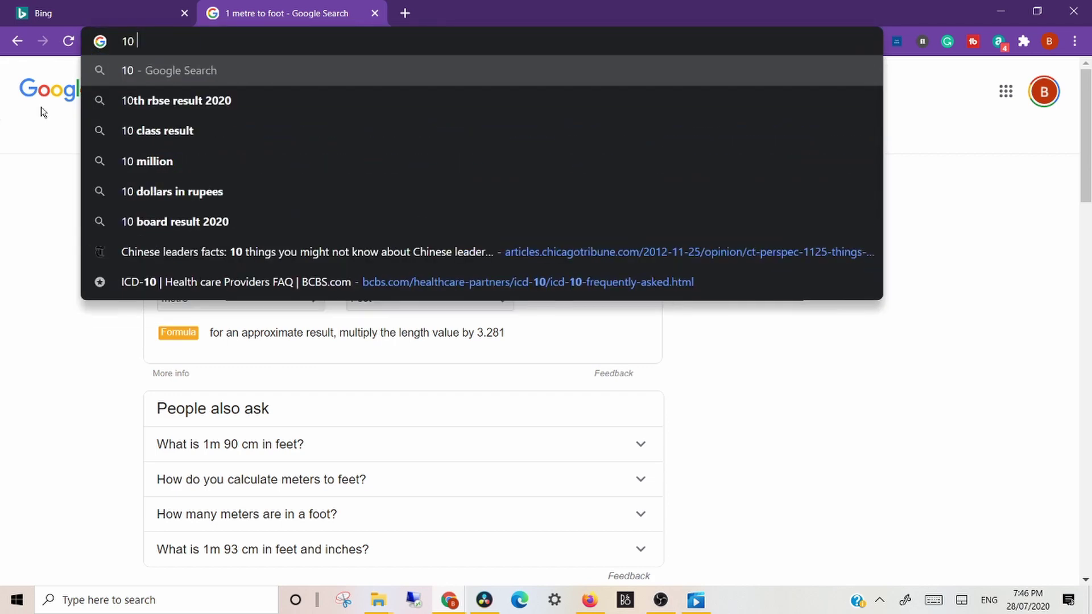
pyautogui.write('metr')
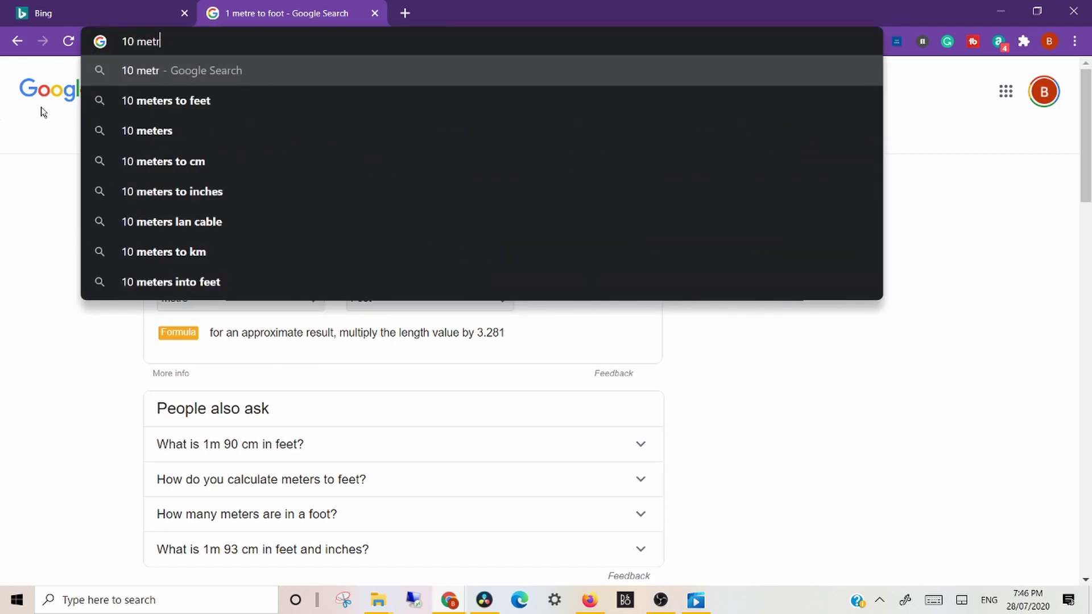
pyautogui.write('es in ')
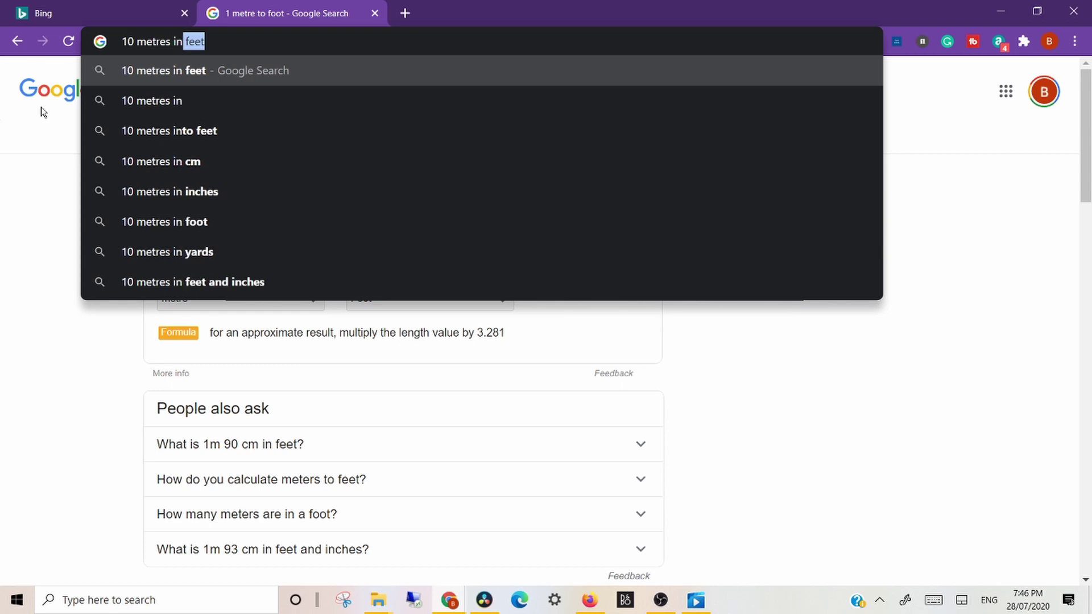
pyautogui.write('feet')
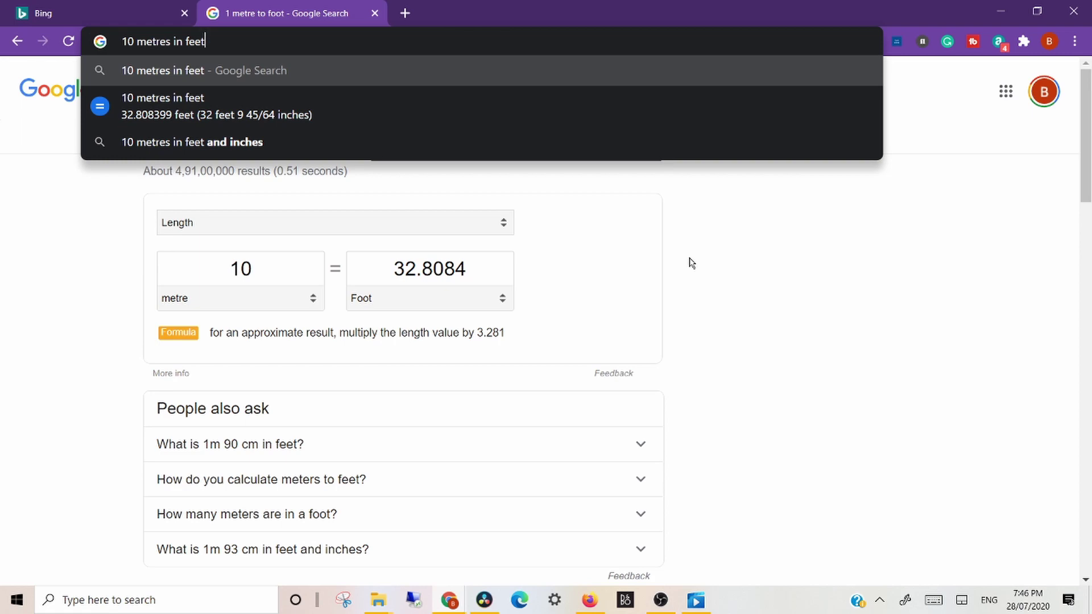
# Step: Open a new tab, then bring up the Windows Task Manager and close it again
pyautogui.hotkey('ctrl', 't')
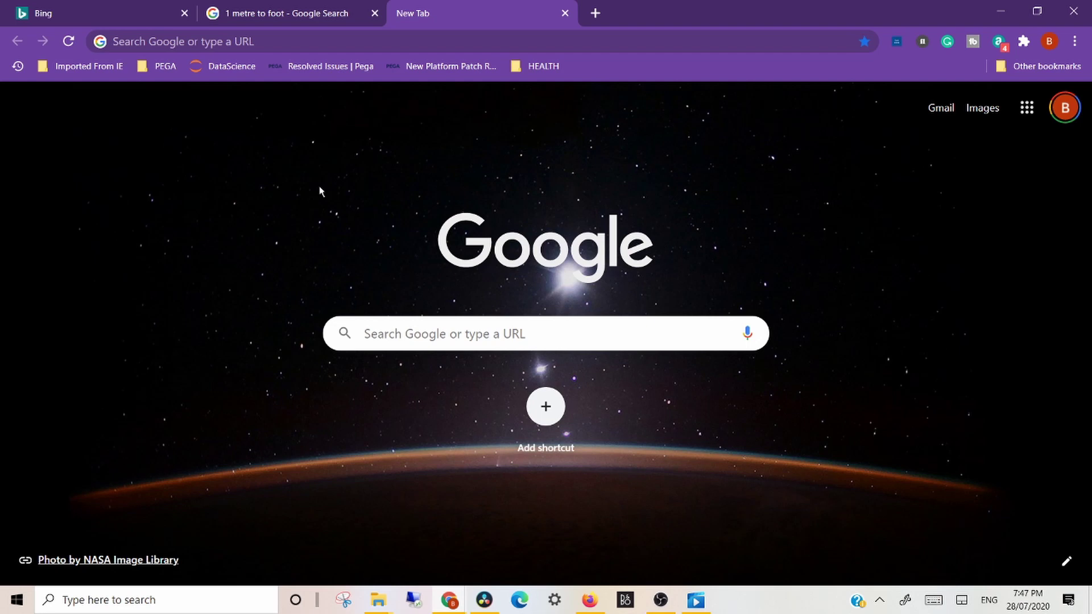
pyautogui.hotkey('ctrl', 'shift', 'Escape')
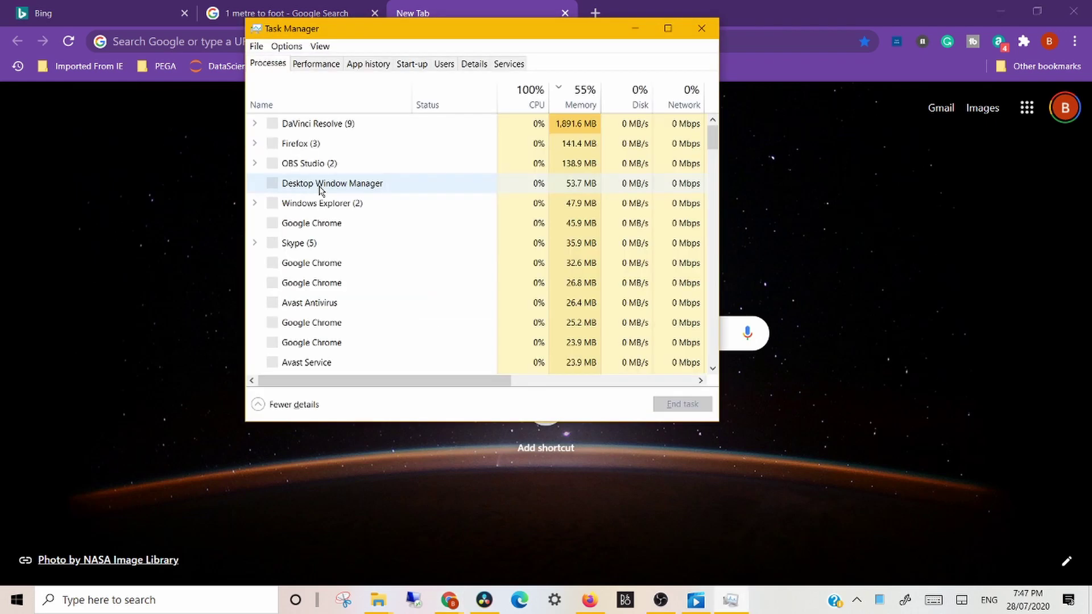
pyautogui.click(699, 28)
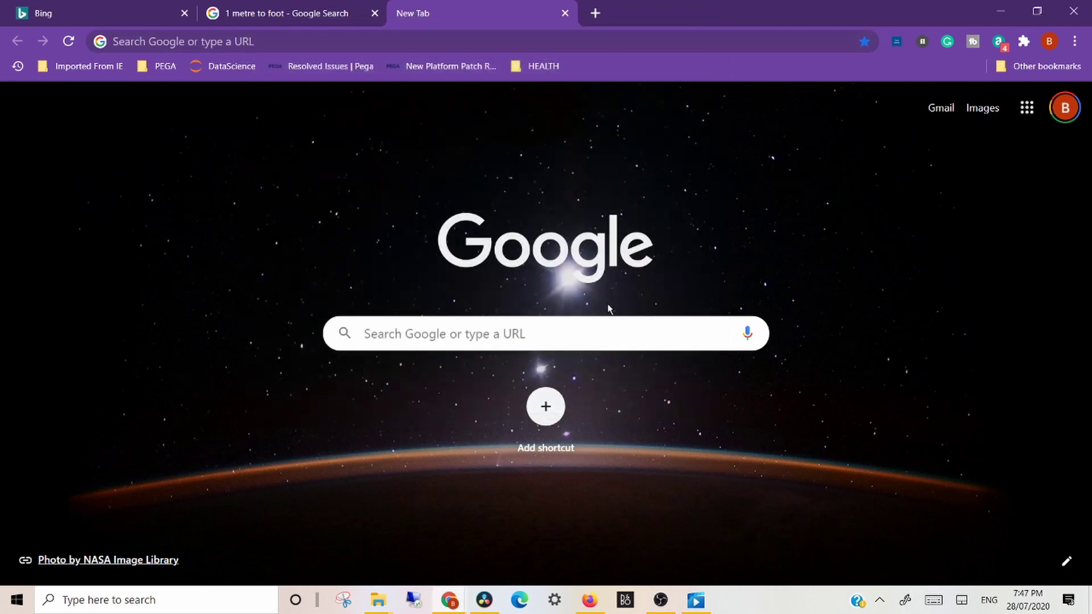
# Step: Search Google for "lasers" in the new tab
pyautogui.click(631, 345)
pyautogui.write('lasers')
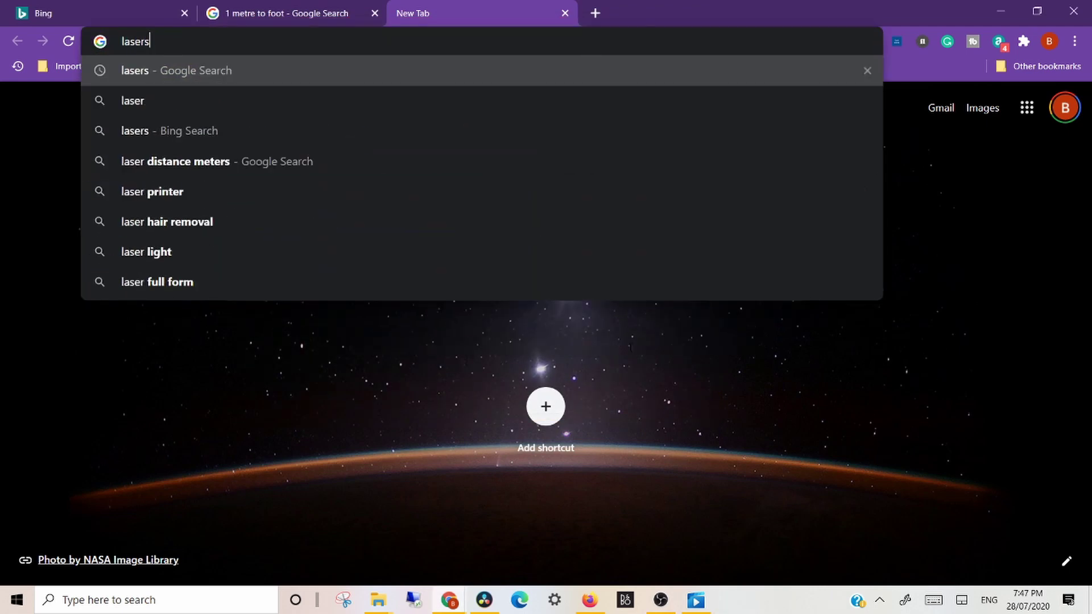
pyautogui.press('Return')
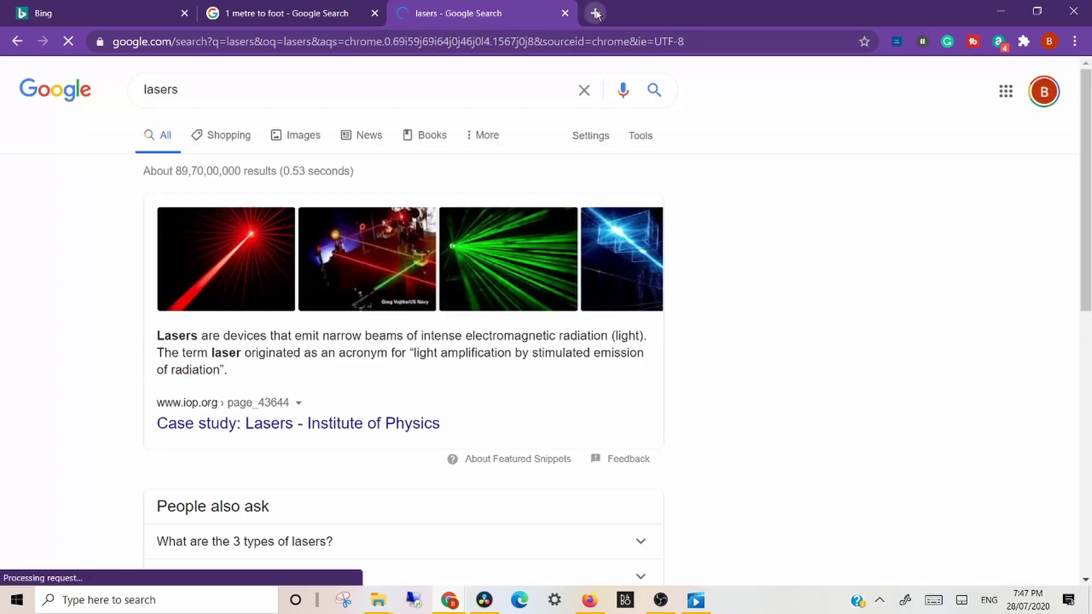
# Step: Search for "chrome web store" in another new tab and open the Chrome Web Store from the results
pyautogui.click(595, 13)
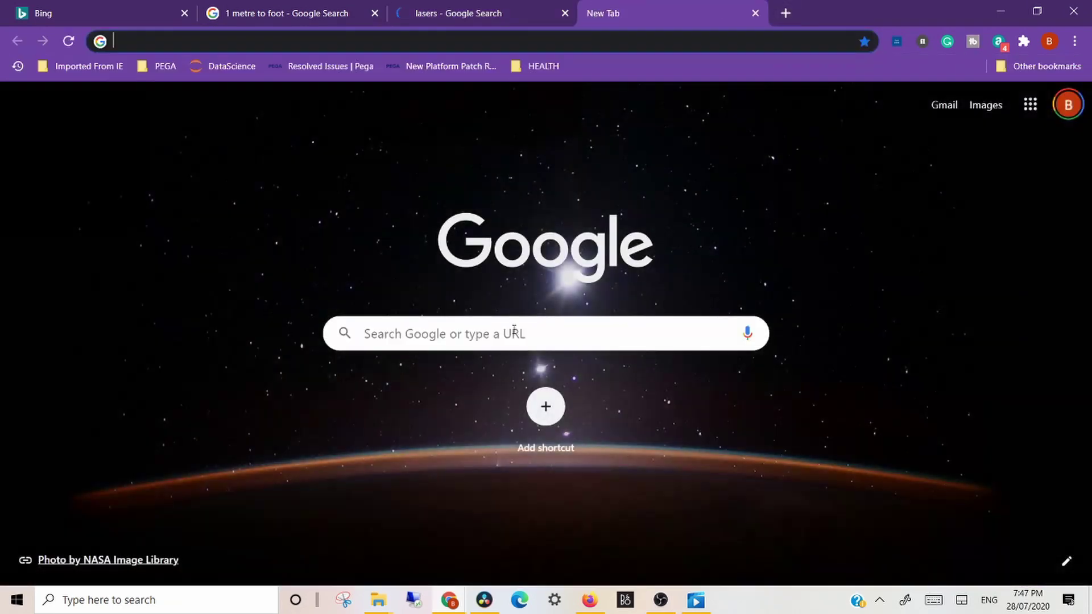
pyautogui.click(512, 332)
pyautogui.write('chrome')
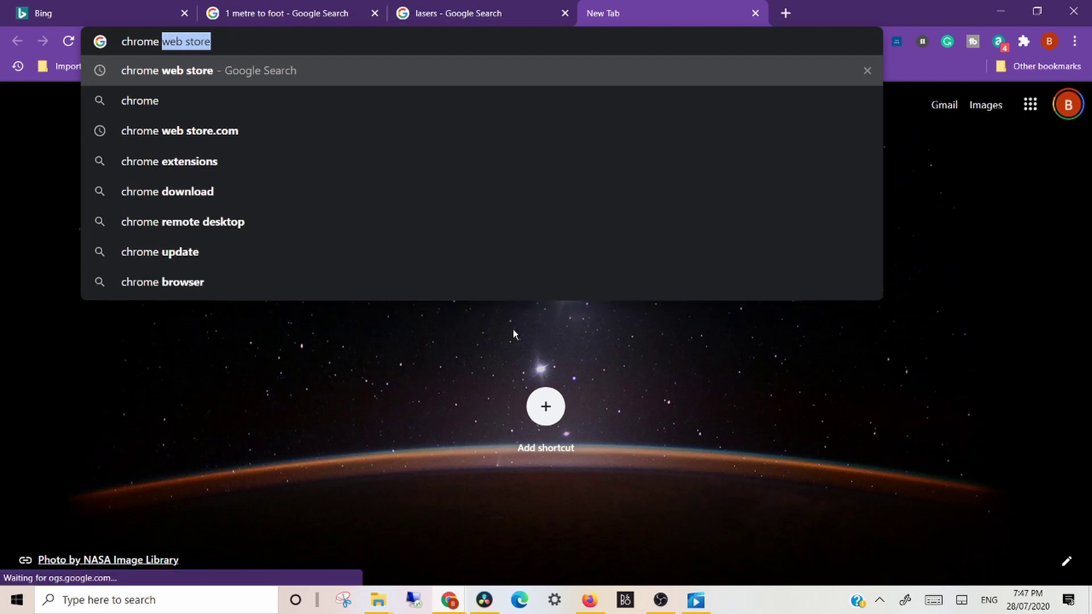
pyautogui.click(325, 70)
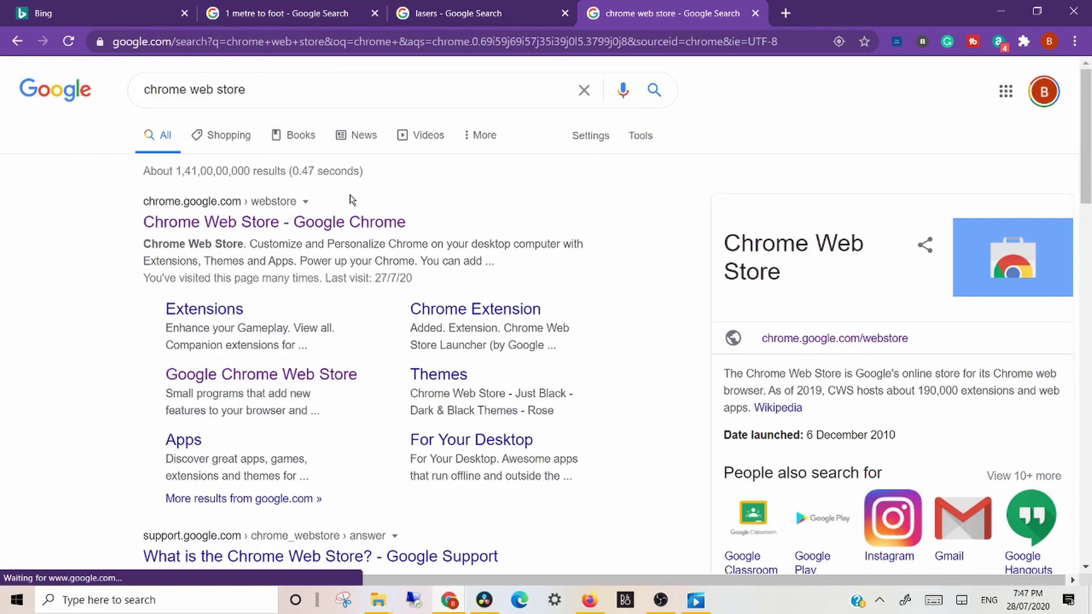
pyautogui.click(359, 223)
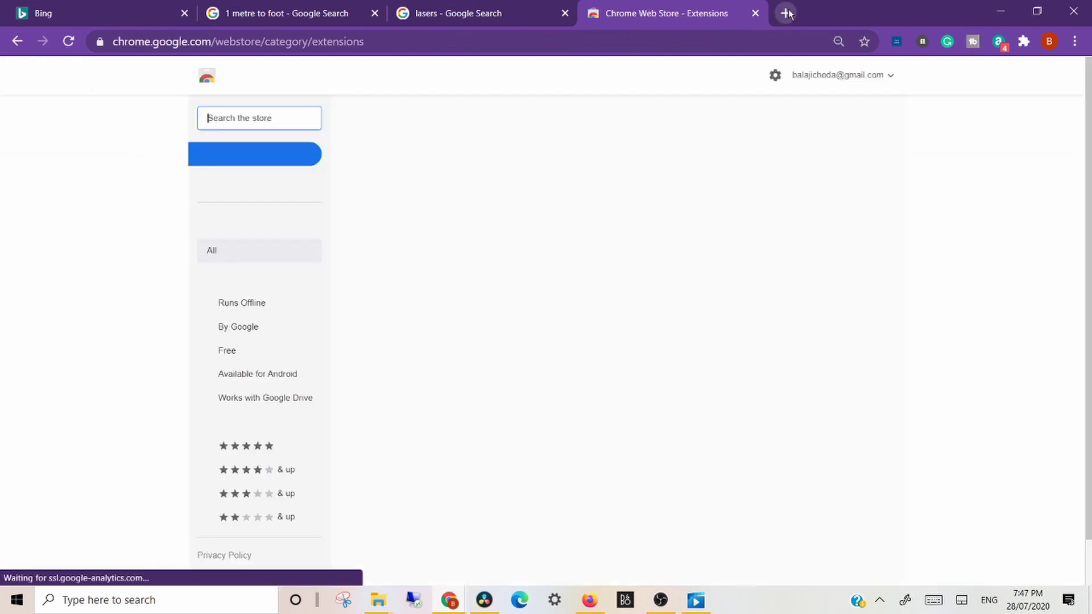
# Step: Add a new tab after the Chrome Web Store one, and open and close the Windows Task Manager over it
pyautogui.click(788, 13)
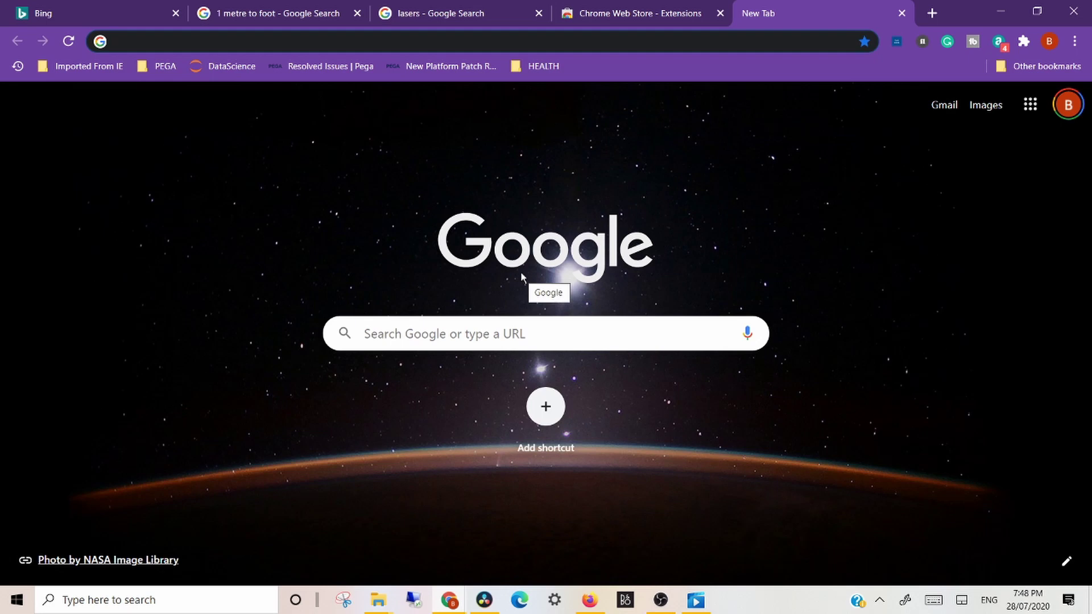
pyautogui.hotkey('ctrl', 'shift', 'Escape')
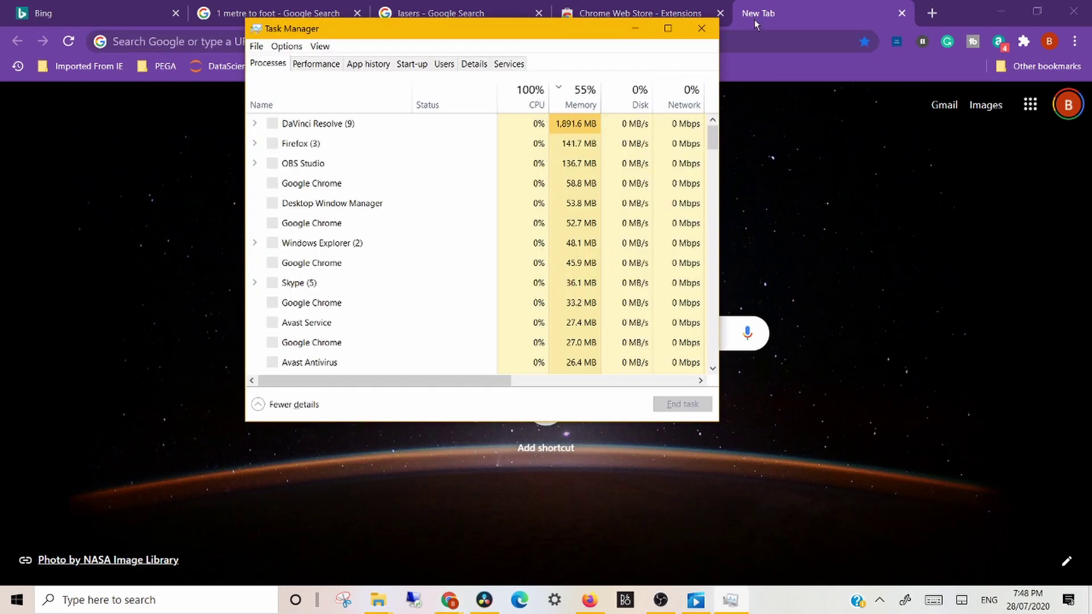
pyautogui.click(705, 29)
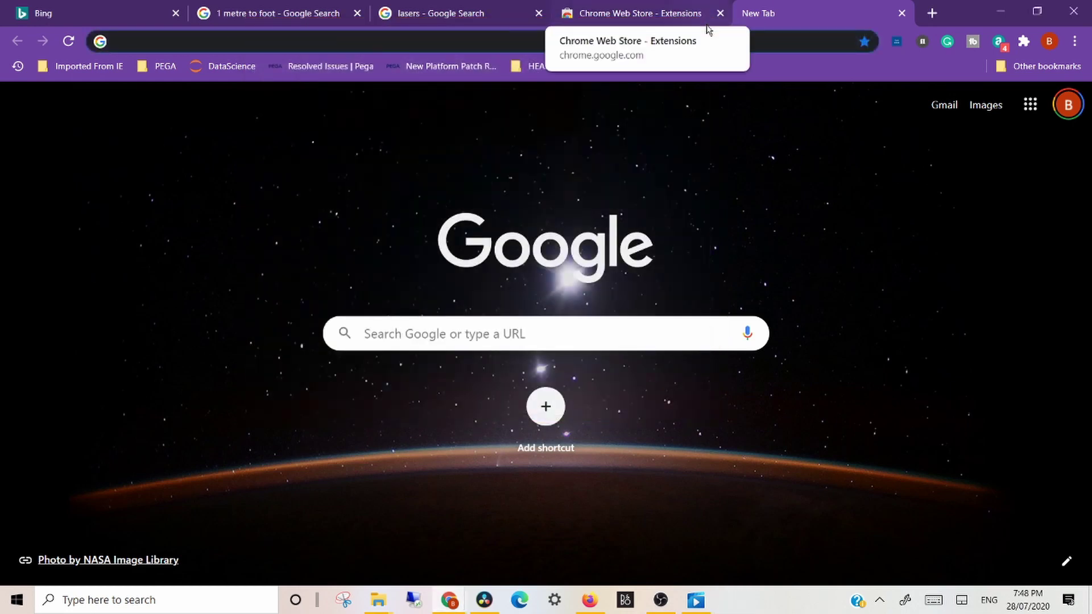
# Step: Open Chrome's own task manager and end the 29,264K Google process and the process of the "1 metre to foot" search tab
pyautogui.hotkey('shift', 'Escape')
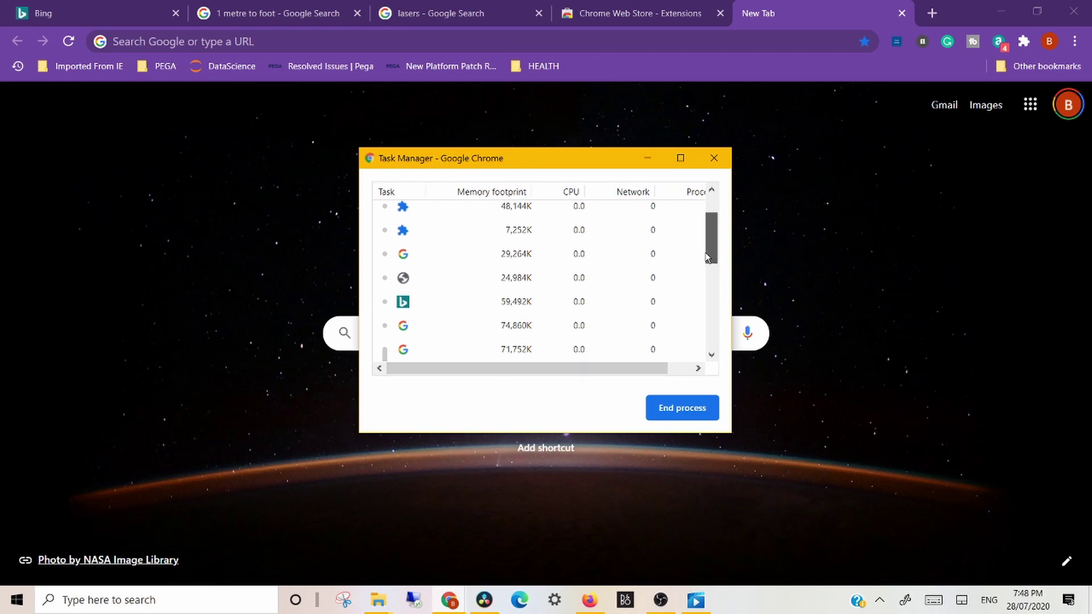
pyautogui.moveTo(712, 256)
pyautogui.mouseDown()
pyautogui.moveTo(711, 334)
pyautogui.moveTo(711, 235)
pyautogui.mouseUp()
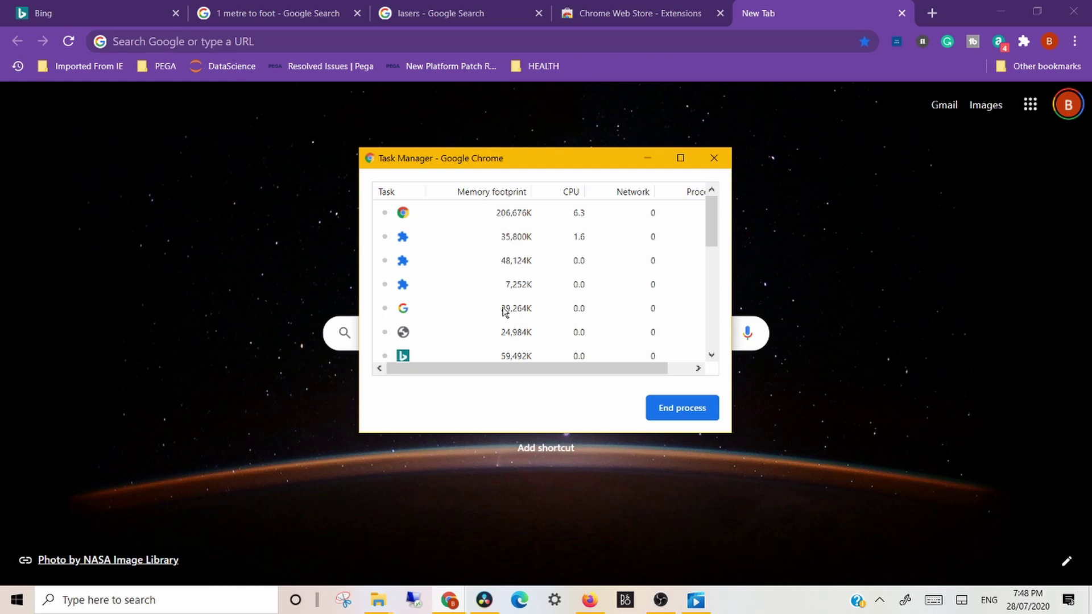
pyautogui.click(630, 320)
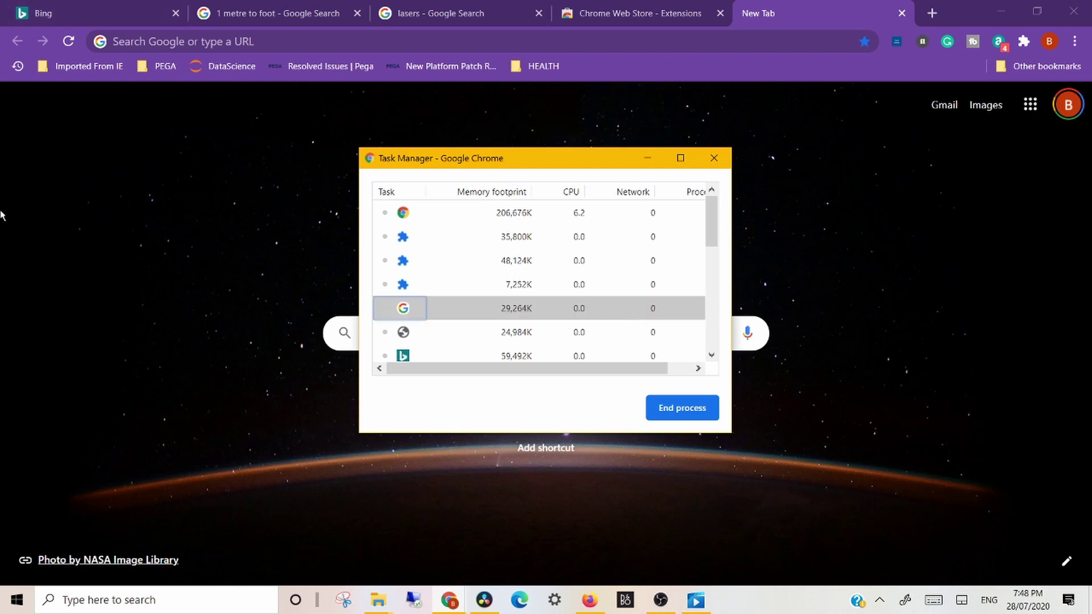
pyautogui.click(683, 409)
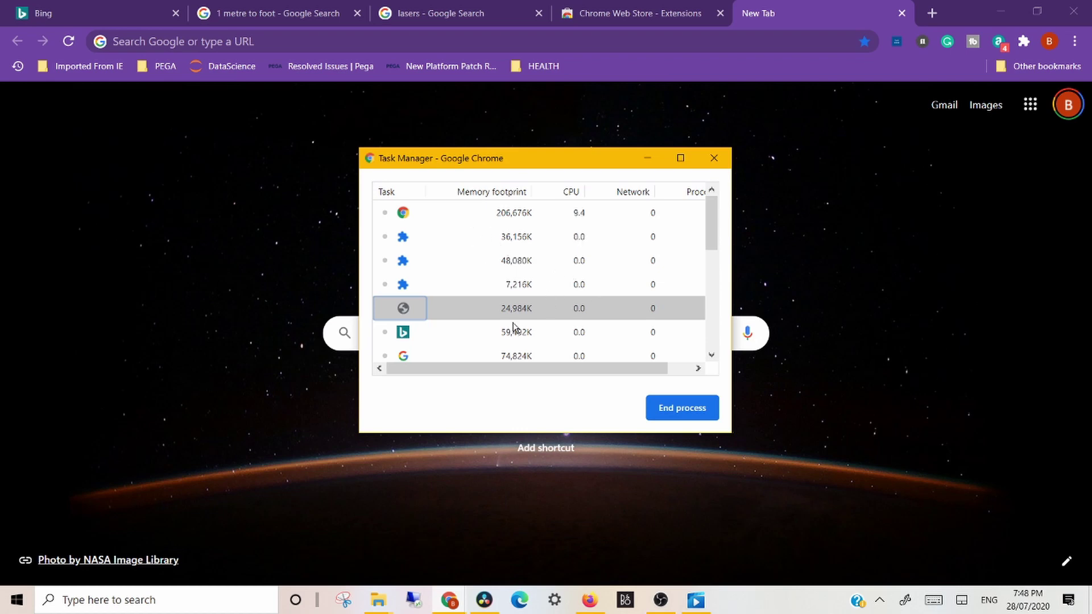
pyautogui.click(518, 353)
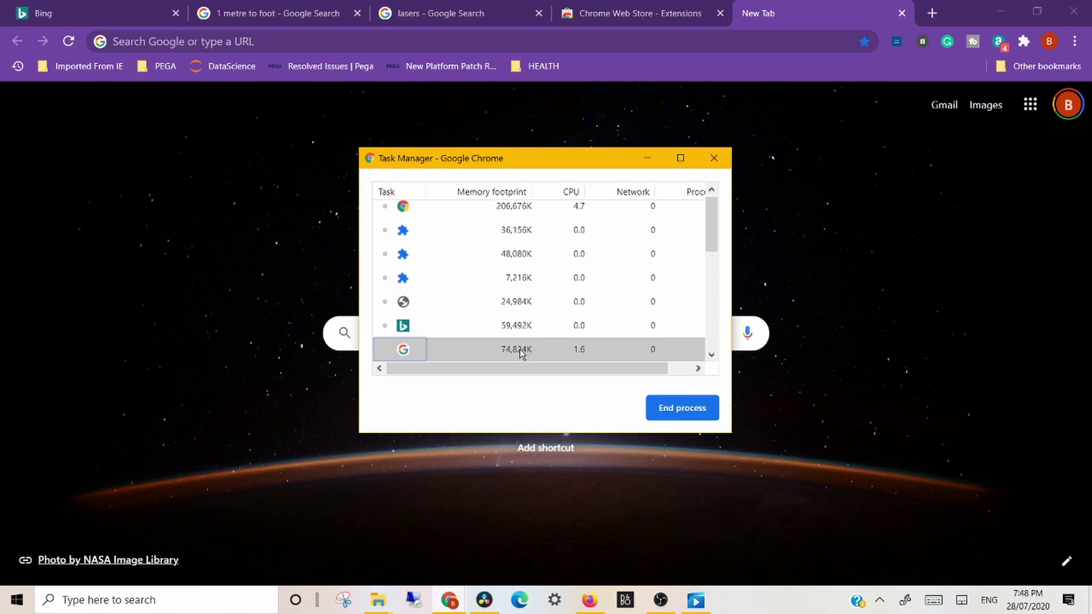
pyautogui.click(688, 410)
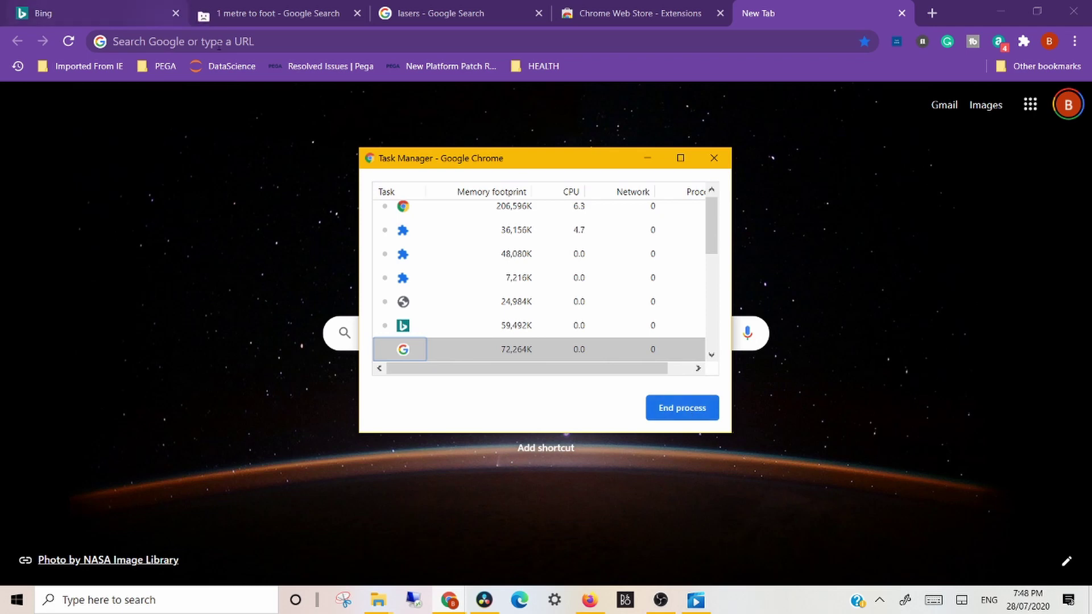
# Step: Check the "1 metre to foot" tab and the Chrome Web Store tab, and return to the new tab
pyautogui.click(215, 10)
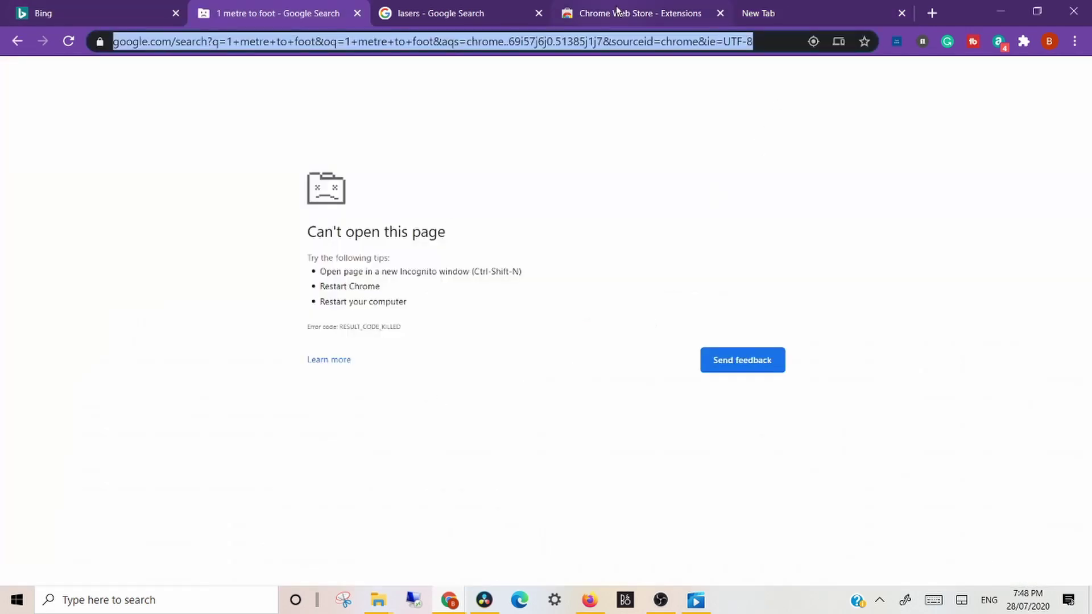
pyautogui.click(619, 10)
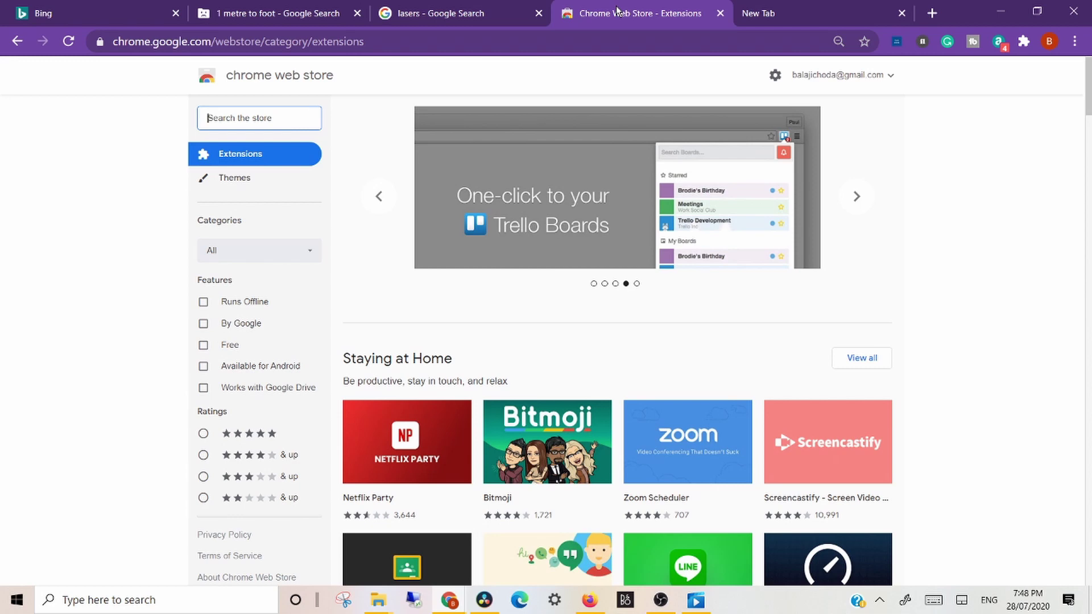
pyautogui.click(815, 8)
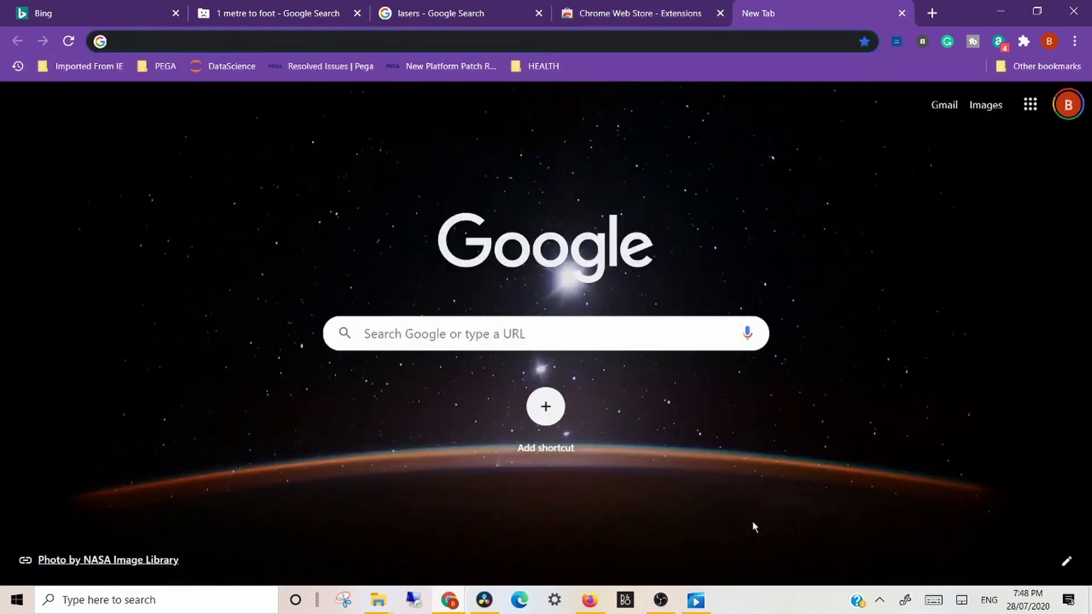
# Step: In Chrome's task manager, end the new tab's process and the 20,764K extension process, and check the affected tabs
pyautogui.hotkey('shift', 'Escape')
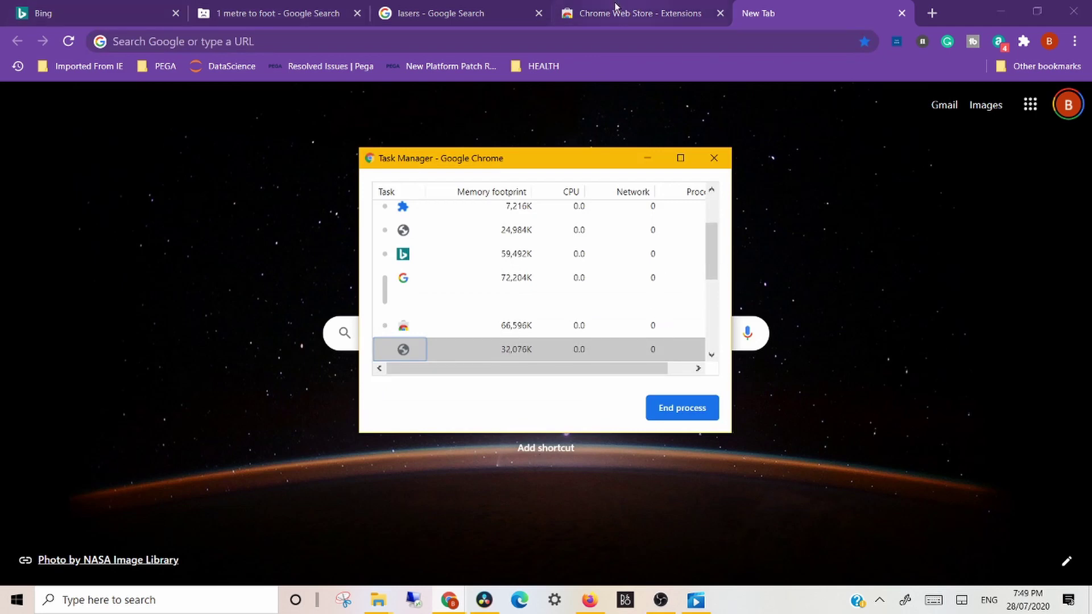
pyautogui.click(628, 15)
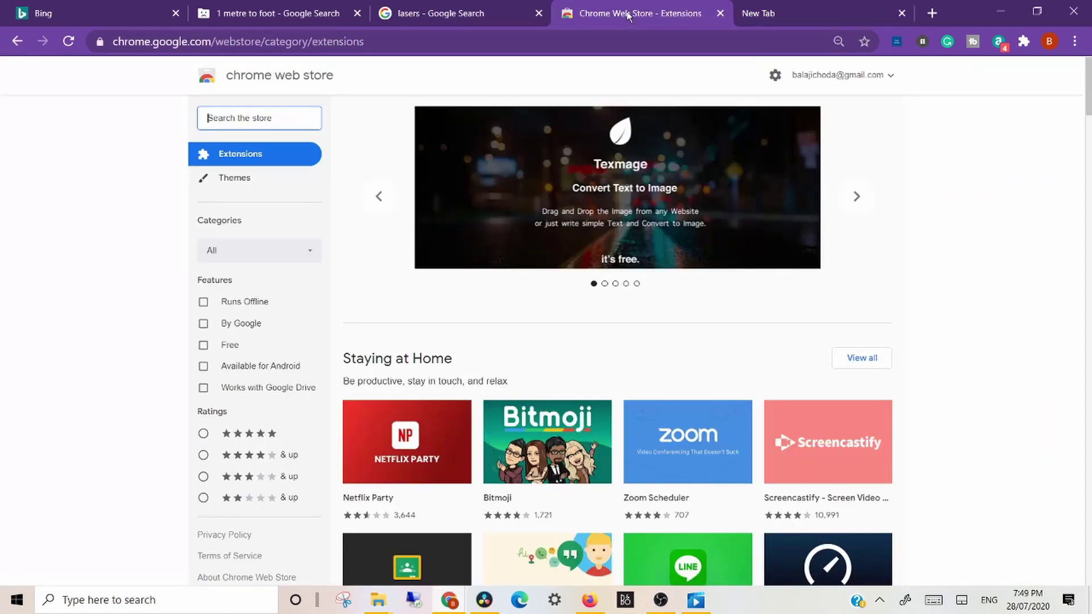
pyautogui.click(788, 6)
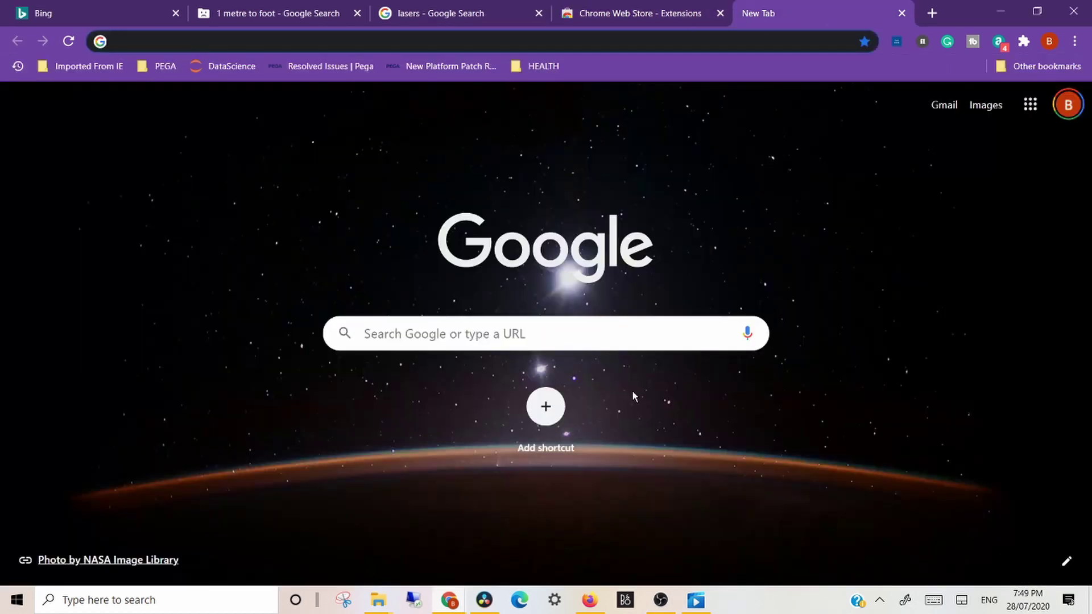
pyautogui.hotkey('shift', 'Escape')
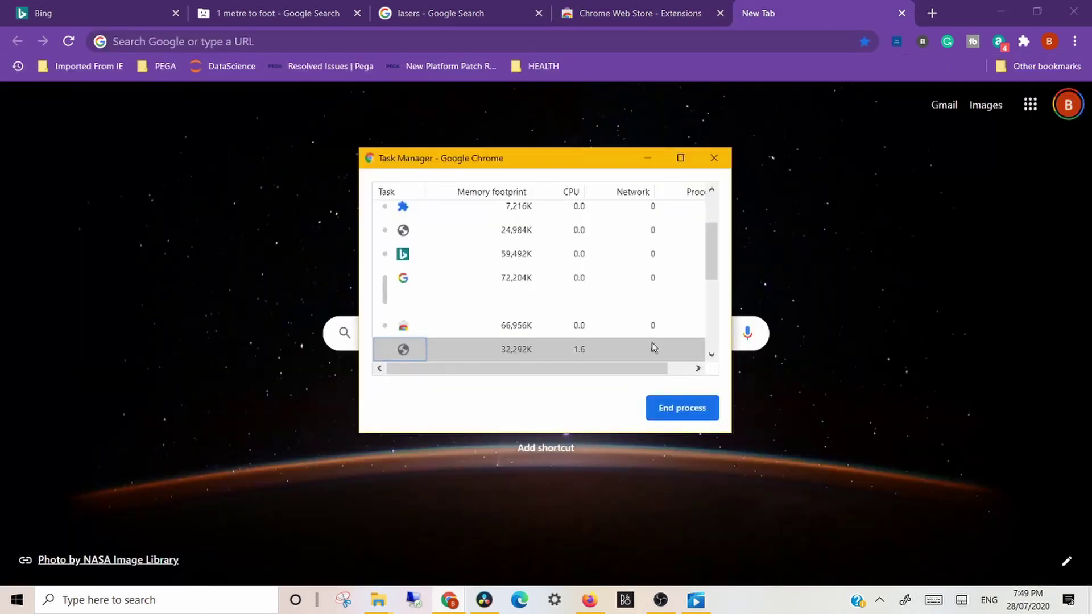
pyautogui.click(662, 417)
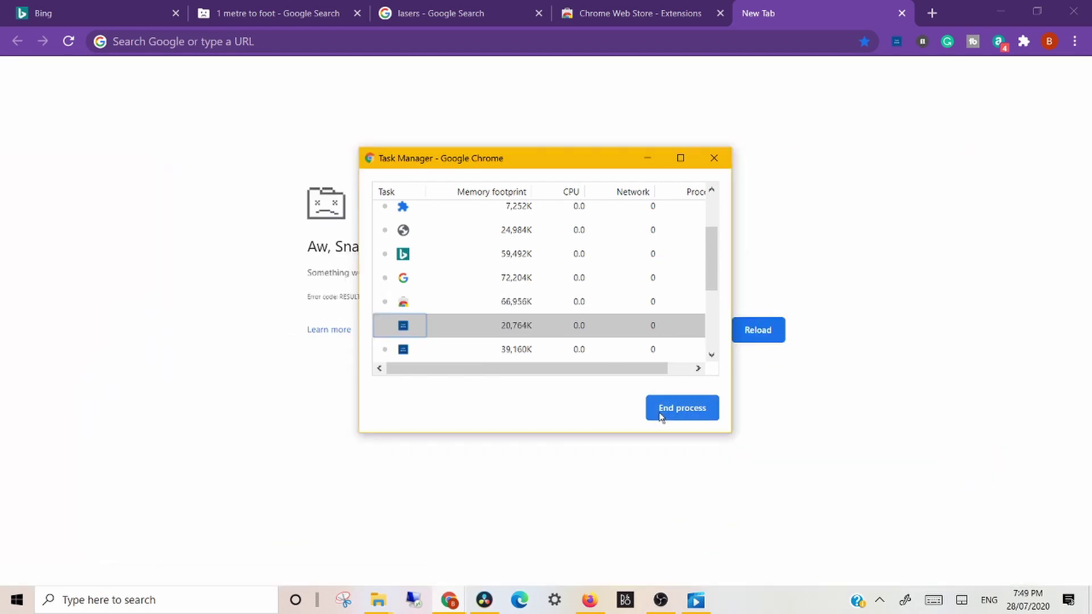
pyautogui.click(661, 417)
pyautogui.click(656, 6)
pyautogui.click(771, 11)
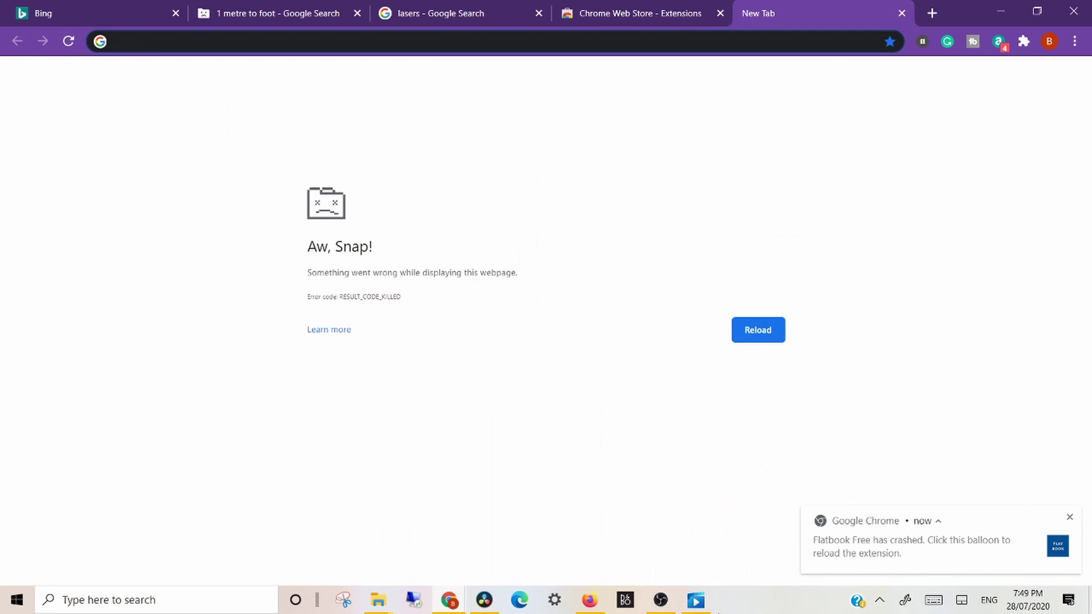
# Step: End the Chrome Web Store tab's process in Chrome's task manager, view that tab, and briefly open and close the Windows Task Manager
pyautogui.hotkey('shift', 'Escape')
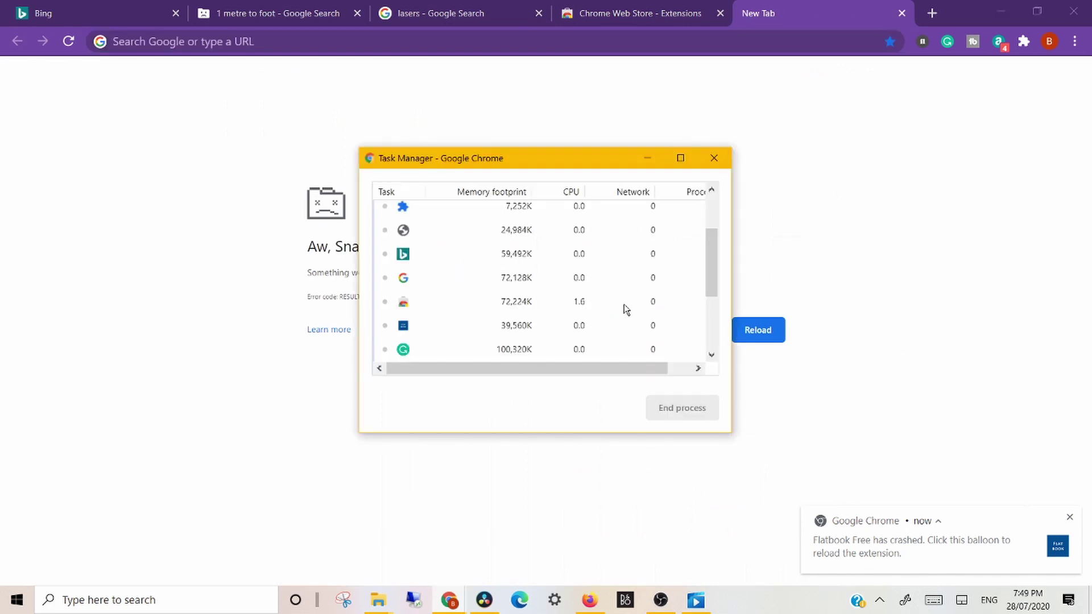
pyautogui.click(625, 302)
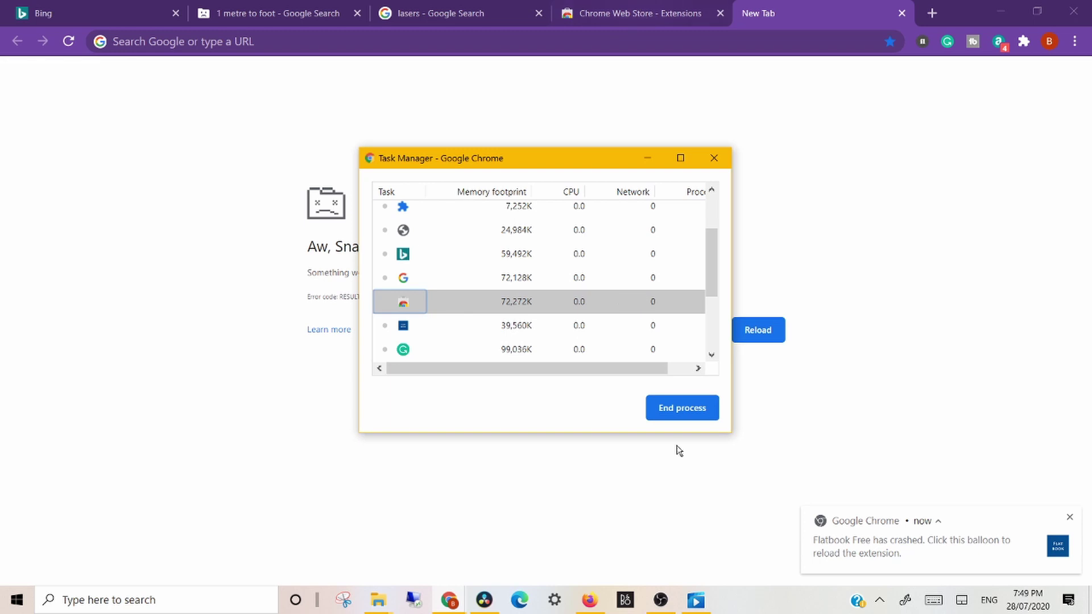
pyautogui.click(669, 414)
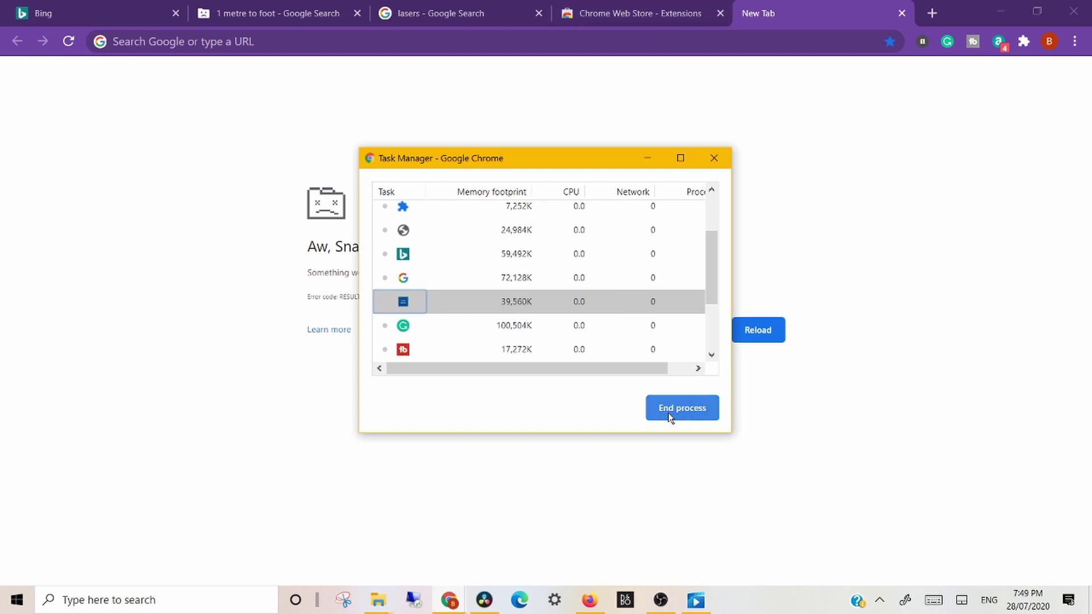
pyautogui.click(632, 7)
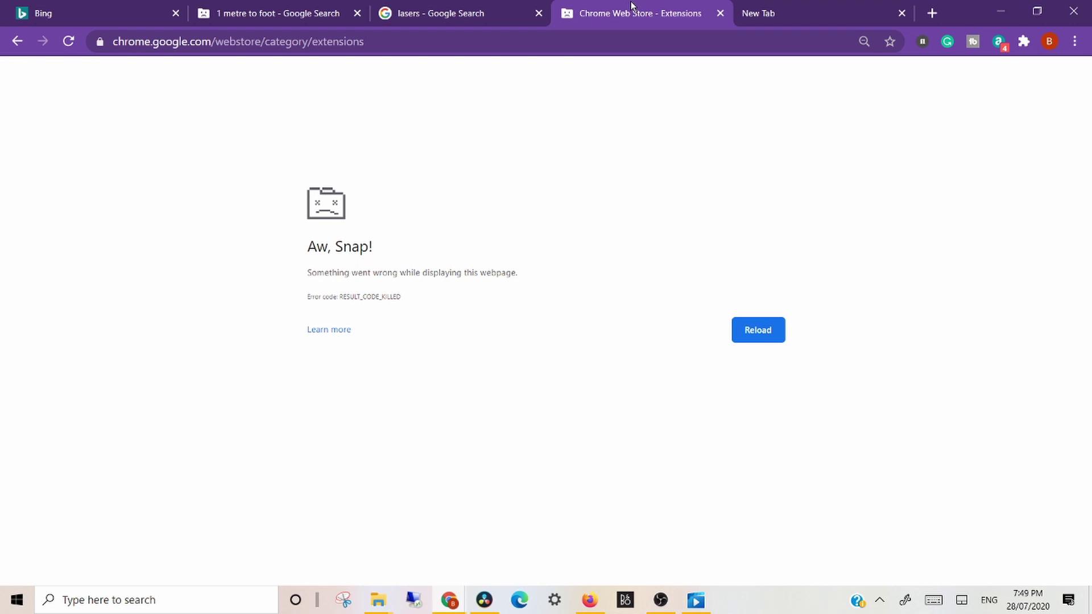
pyautogui.hotkey('ctrl', 'shift', 'Escape')
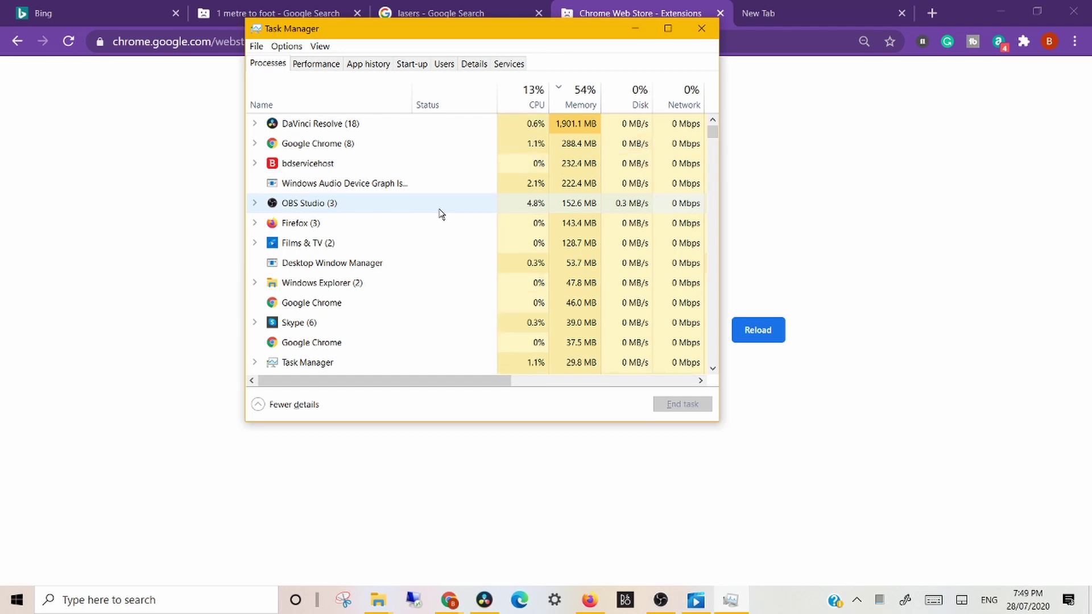
pyautogui.click(702, 28)
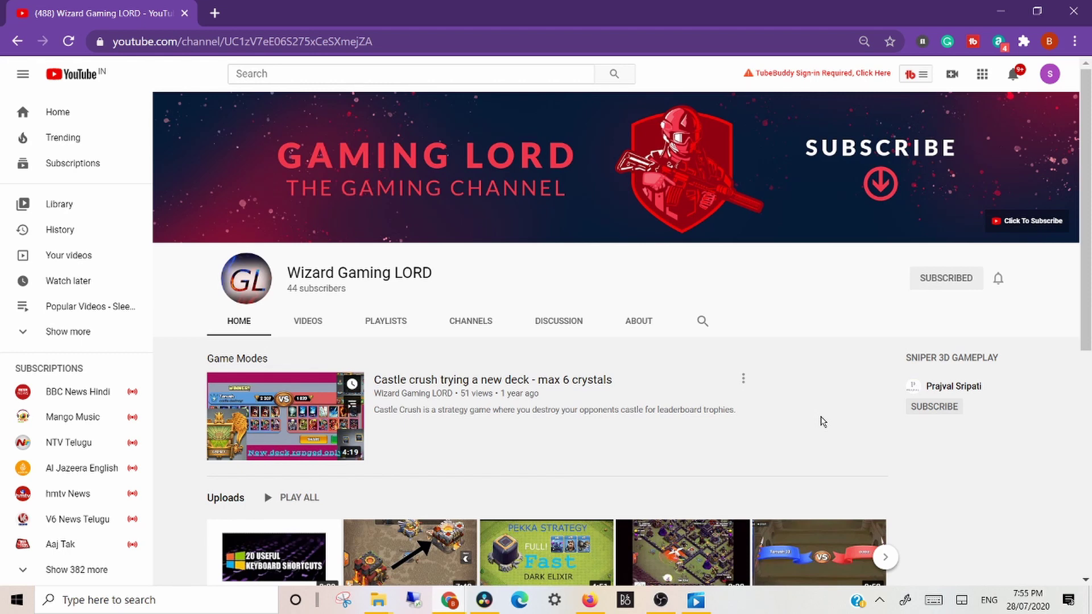
# Step: Play the "Castle crush trying a new deck - max 6 crystals" video, open a new tab, and set the system volume to 28
pyautogui.click(287, 433)
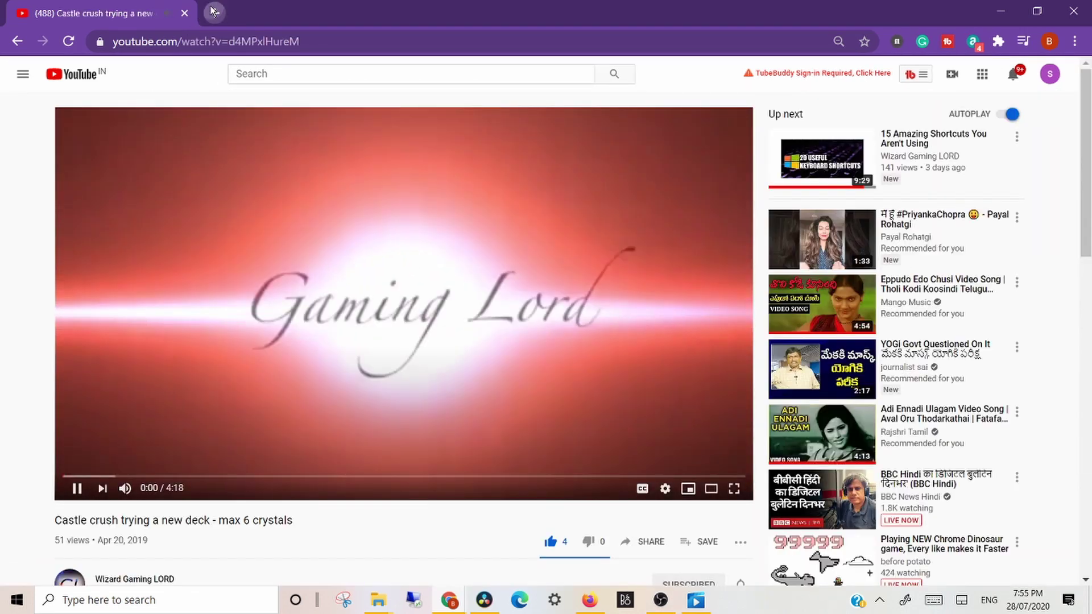
pyautogui.click(213, 13)
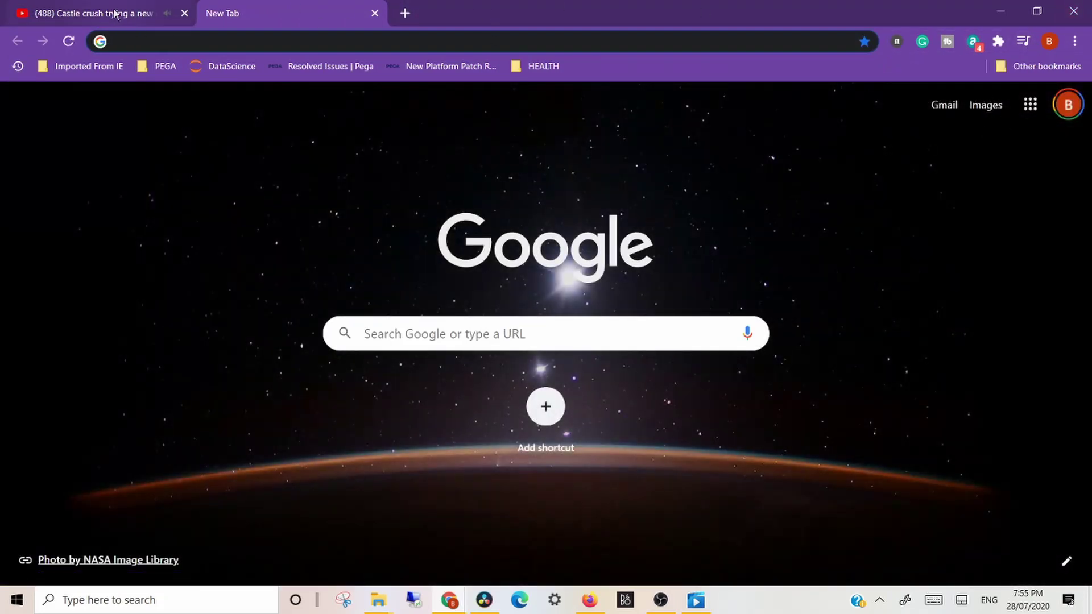
pyautogui.press('XF86AudioRaiseVolume')
pyautogui.press('XF86AudioLowerVolume')
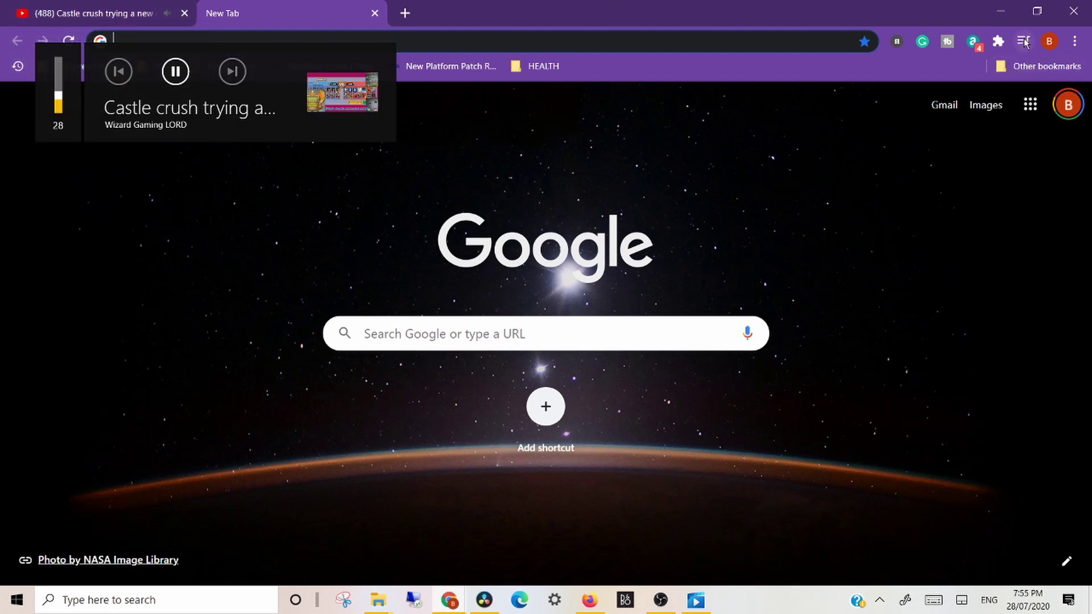
# Step: Open more than twenty additional new tabs after the YouTube tab
pyautogui.click(405, 12)
pyautogui.click(595, 13)
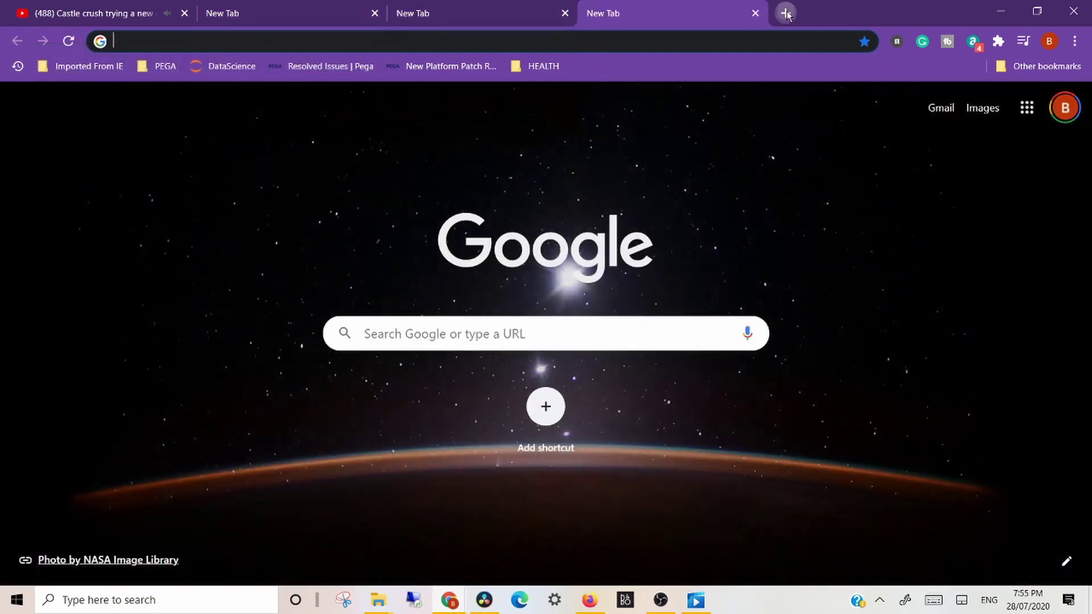
pyautogui.click(787, 14)
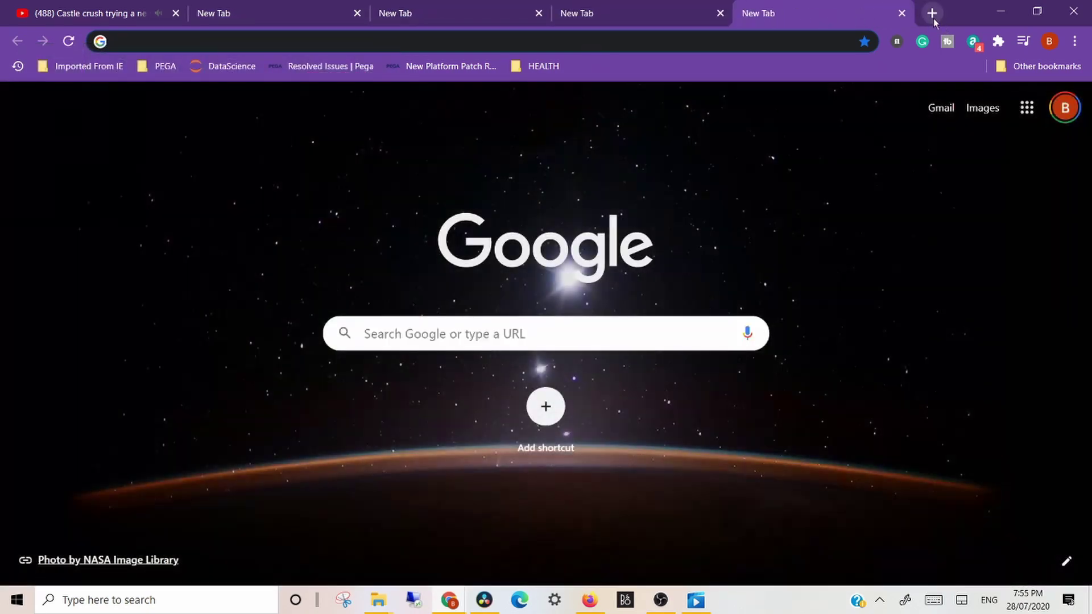
pyautogui.click(932, 15)
pyautogui.click(932, 15)
pyautogui.click(933, 15)
pyautogui.click(932, 15)
pyautogui.click(933, 15)
pyautogui.click(932, 14)
pyautogui.click(933, 13)
pyautogui.click(932, 13)
pyautogui.click(933, 14)
pyautogui.click(933, 14)
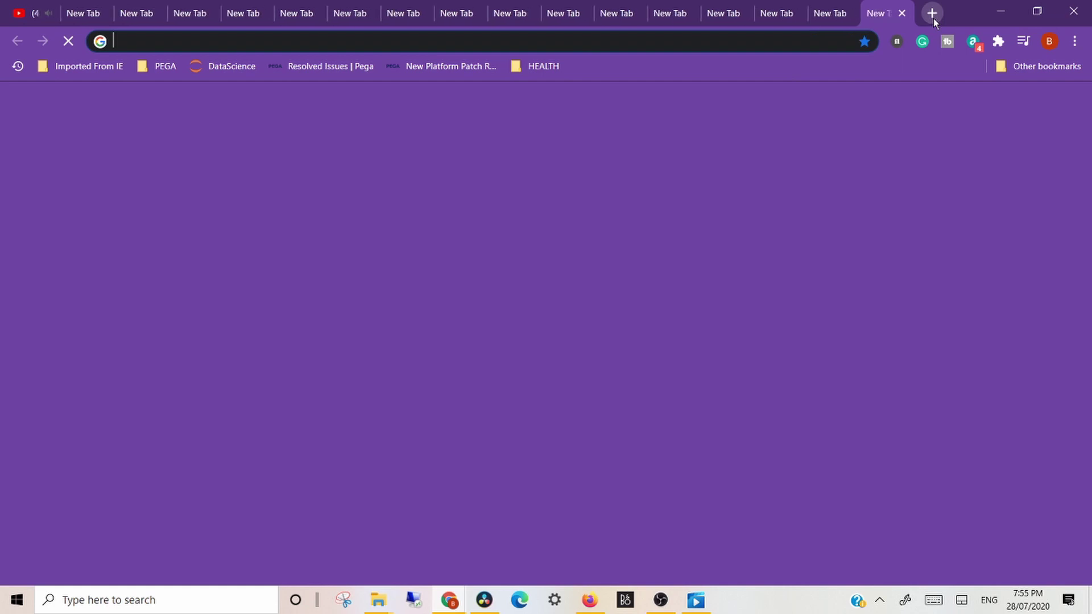
pyautogui.click(933, 14)
pyautogui.click(932, 14)
pyautogui.click(933, 14)
pyautogui.click(932, 14)
pyautogui.click(933, 13)
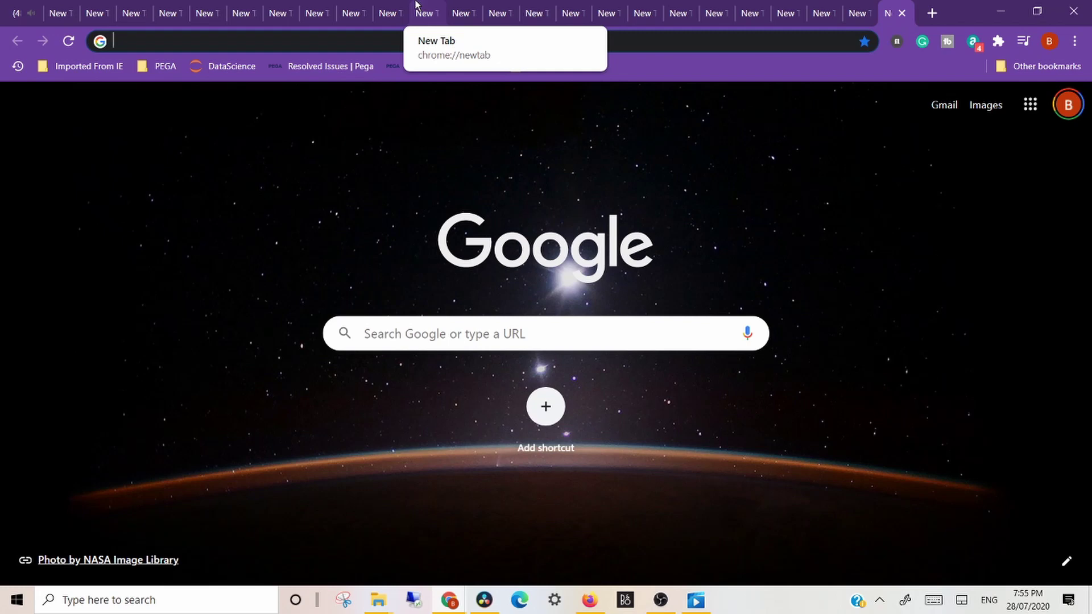
# Step: From the last new tab, pause, resume and pause the YouTube video and skip forward with Chrome's media controls
pyautogui.click(1027, 47)
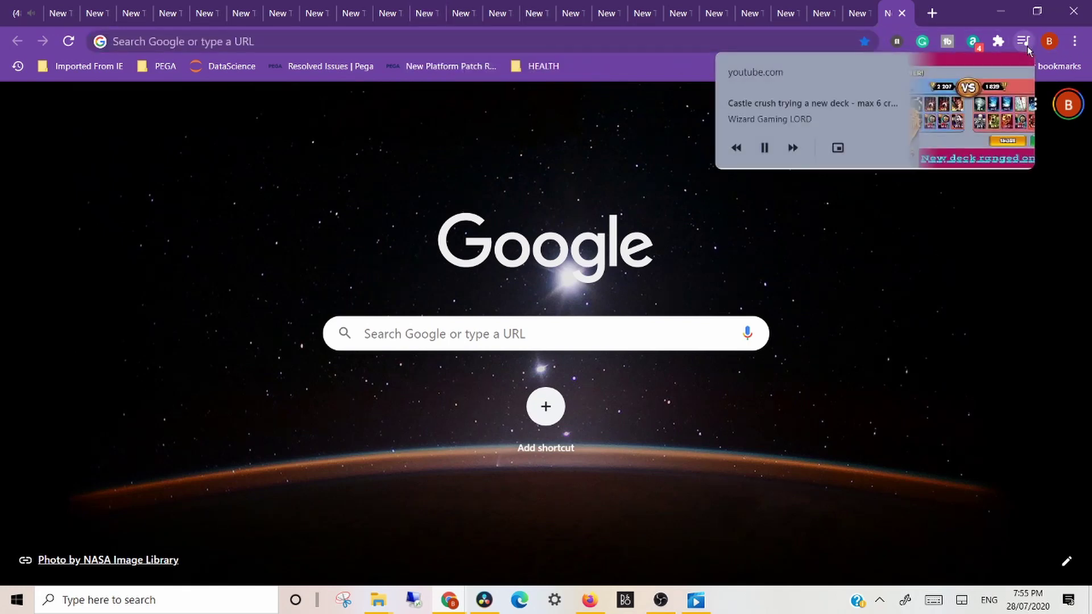
pyautogui.click(759, 146)
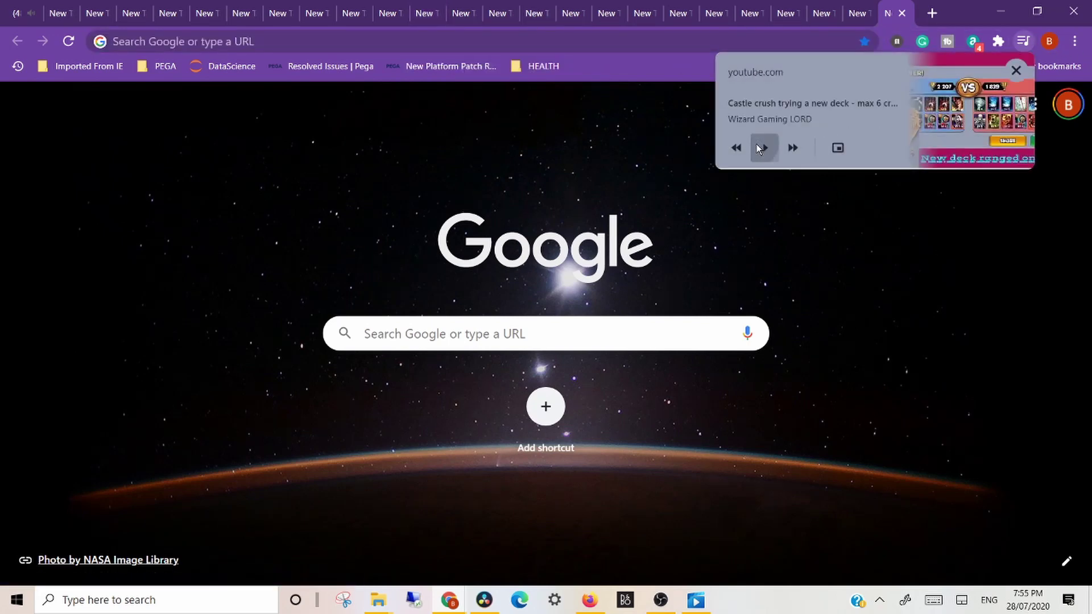
pyautogui.click(757, 146)
pyautogui.click(759, 148)
pyautogui.click(789, 148)
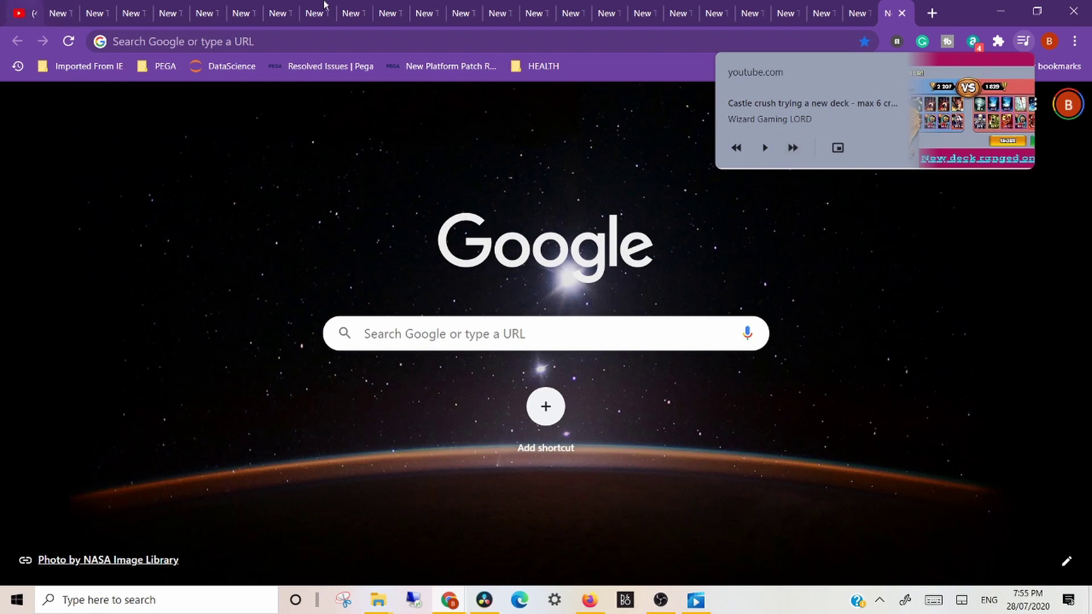
# Step: Move the YouTube tab in among the new tabs, switch to another tab and back, and close the YouTube tab
pyautogui.moveTo(23, 13); pyautogui.dragTo(369, 5)
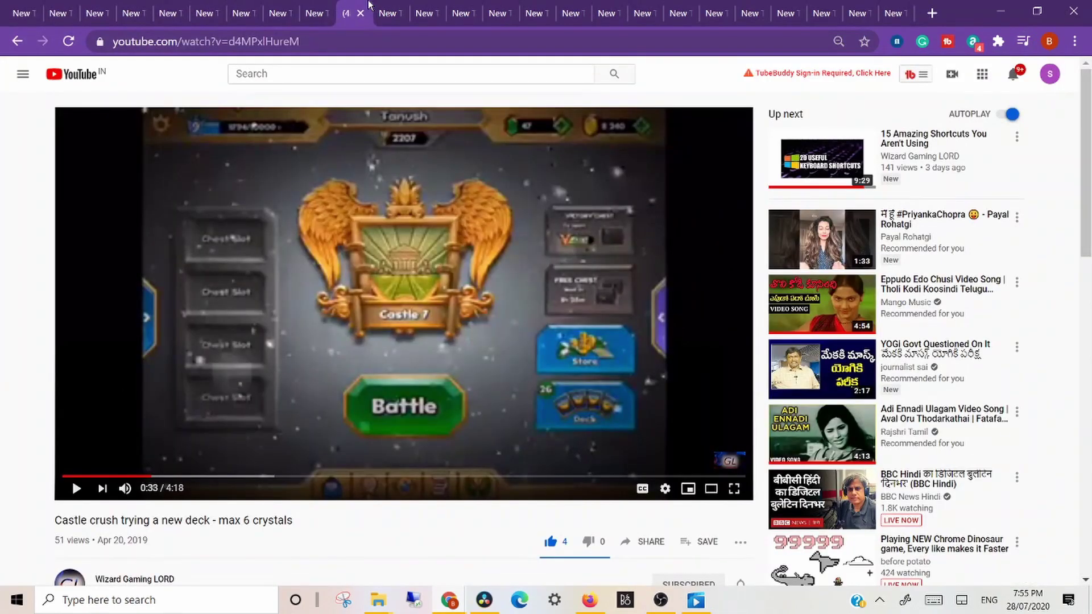
pyautogui.click(543, 4)
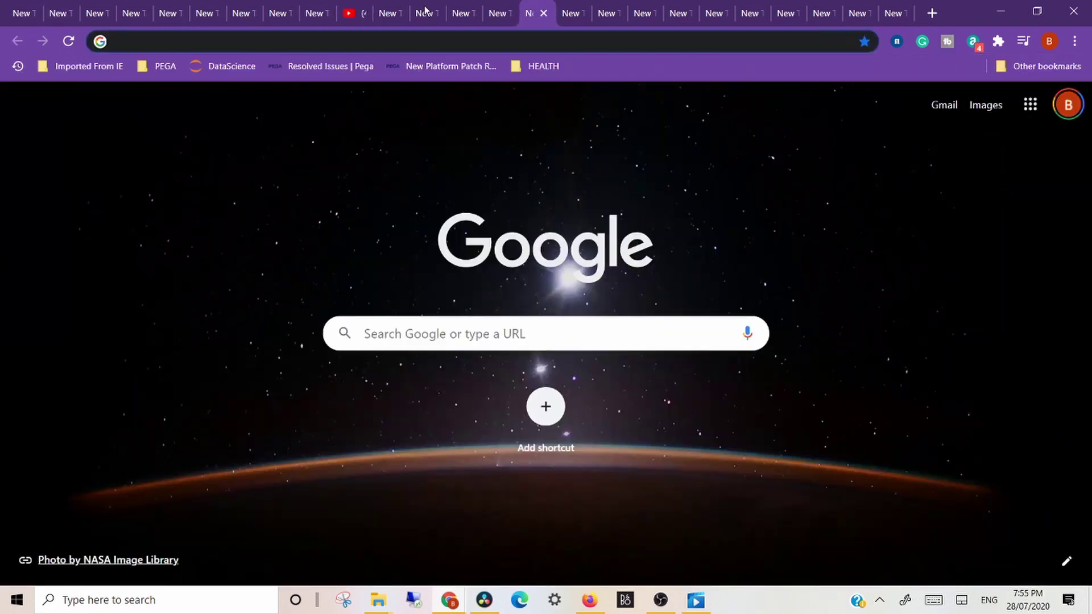
pyautogui.click(366, 8)
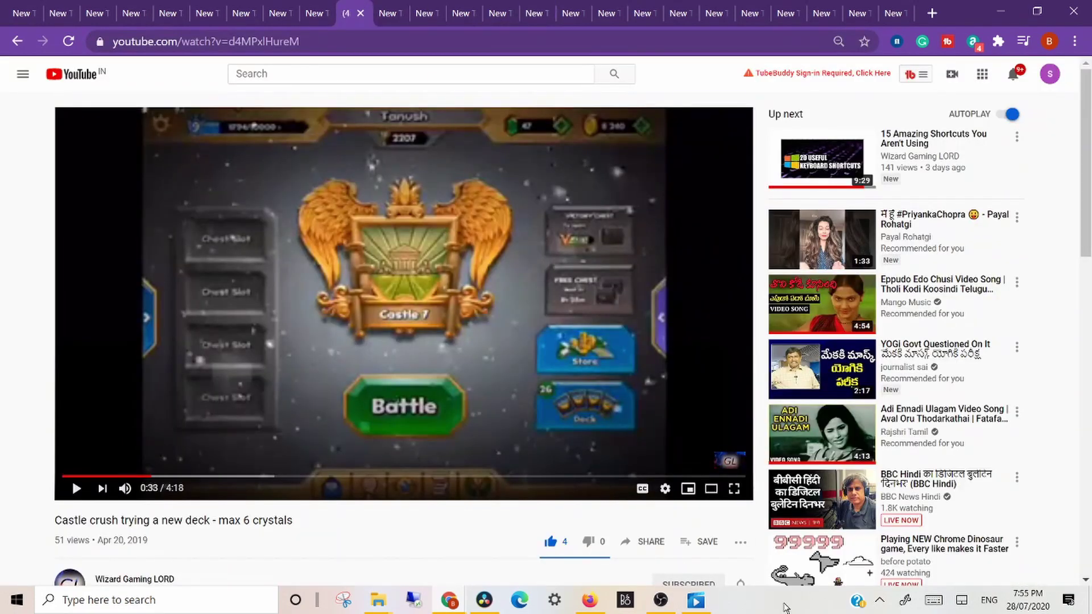
pyautogui.click(360, 13)
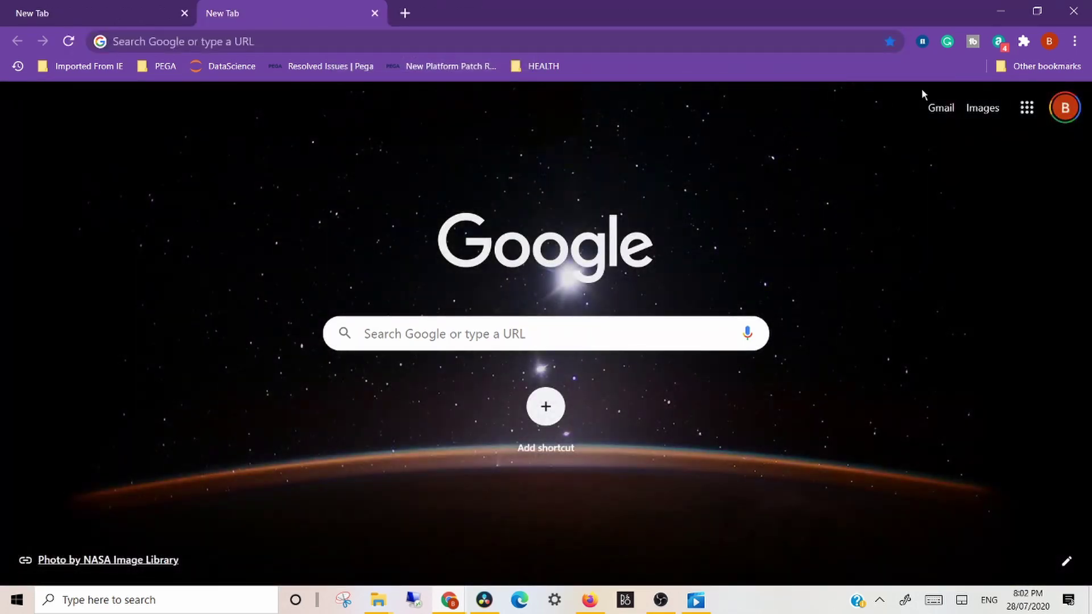
pyautogui.click(1075, 41)
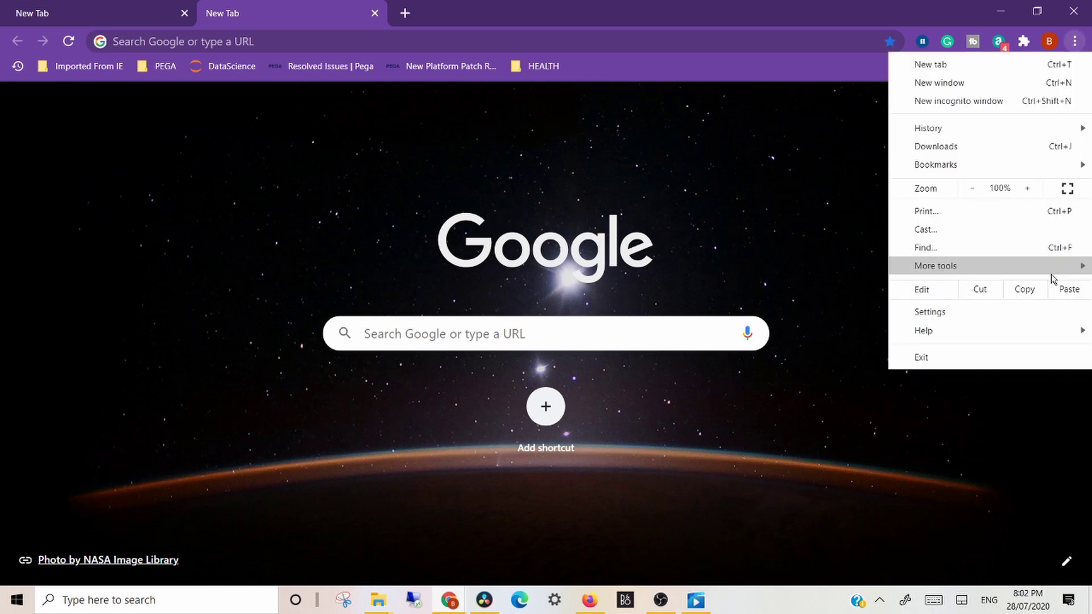
pyautogui.moveTo(1053, 280)
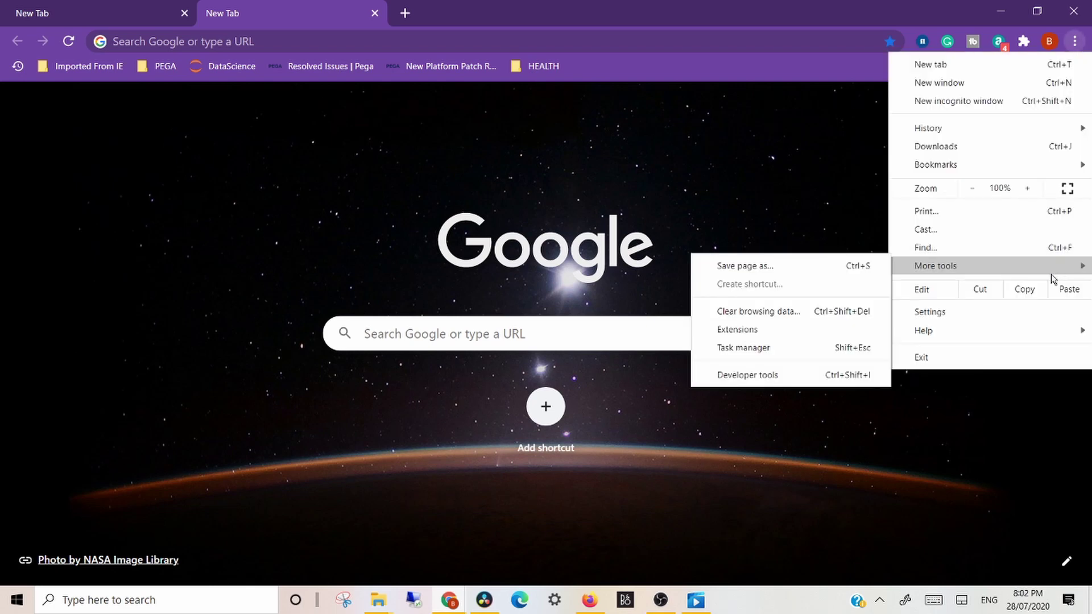
pyautogui.moveTo(1037, 336)
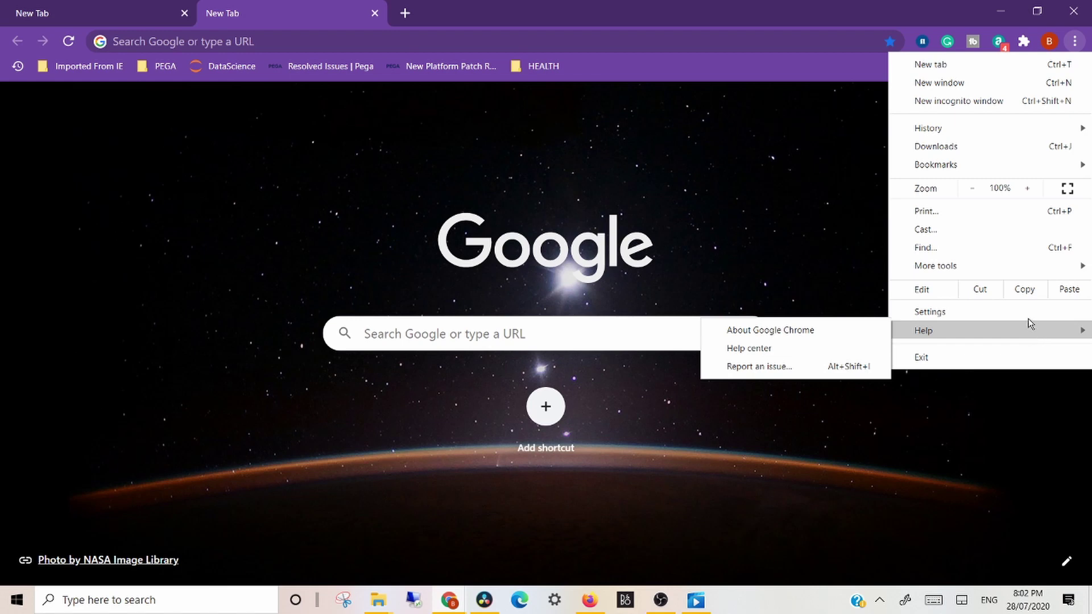
pyautogui.click(1027, 315)
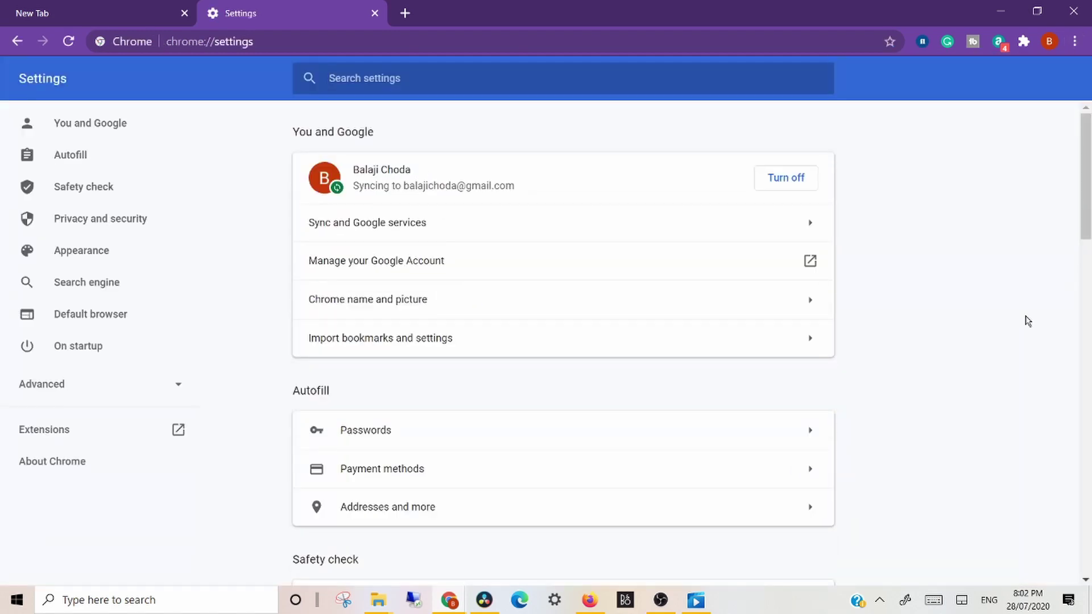
pyautogui.click(103, 361)
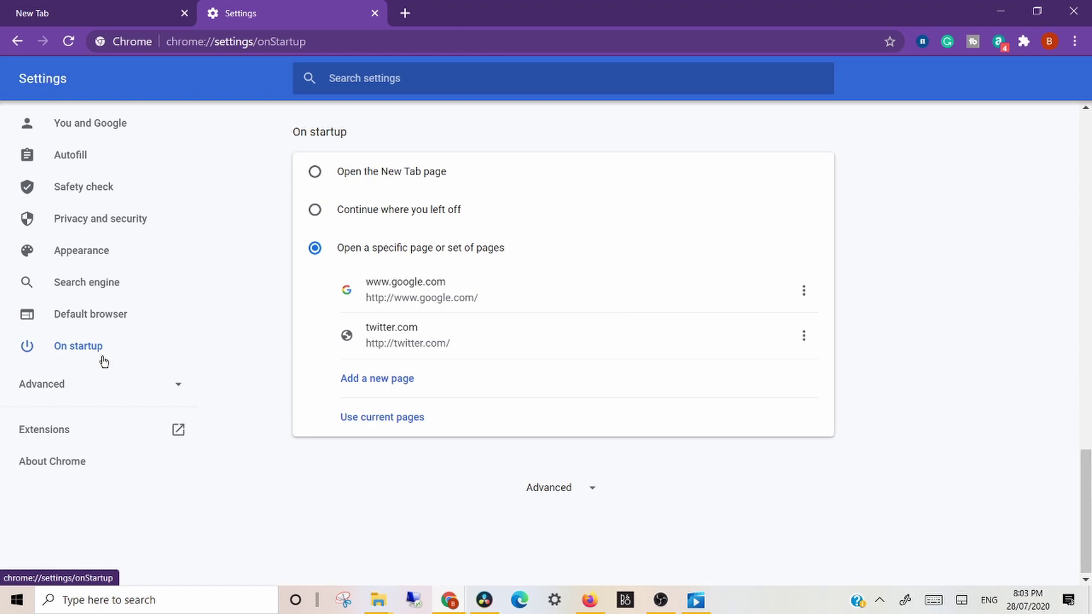
pyautogui.click(804, 291)
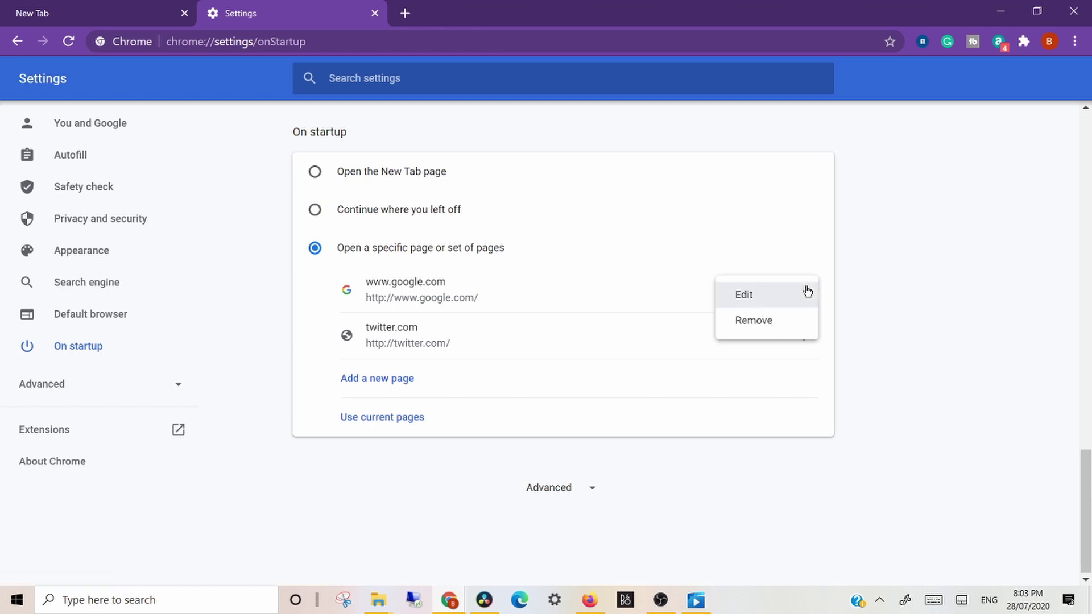
pyautogui.click(807, 322)
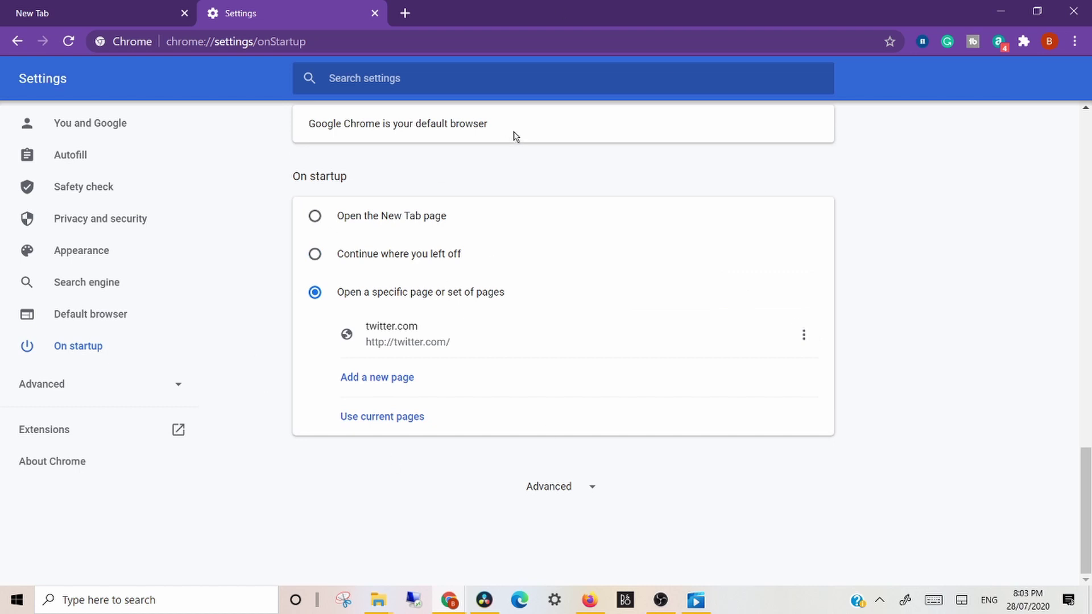
# Step: Close the Settings window and both incognito windows of Chrome, and relaunch Chrome to test the twitter.com startup page
pyautogui.click(449, 602)
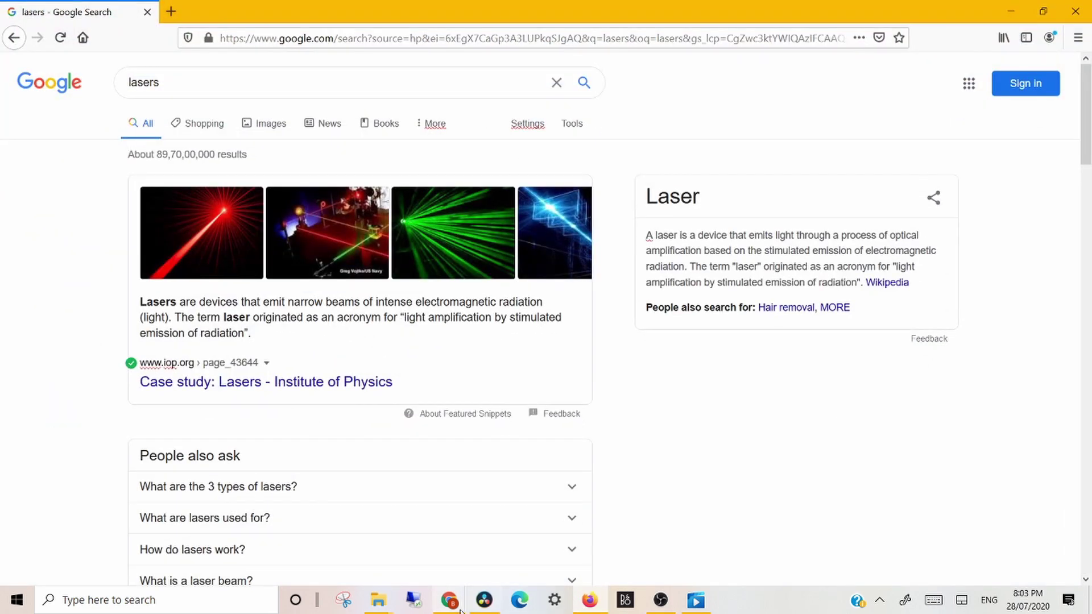
pyautogui.moveTo(455, 606)
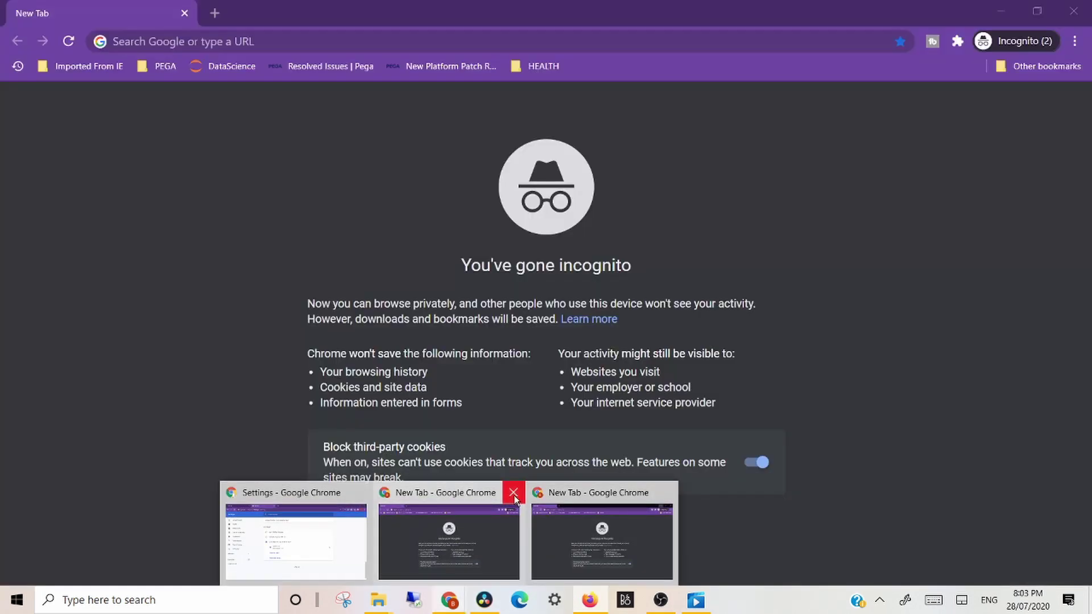
pyautogui.click(514, 494)
pyautogui.click(586, 497)
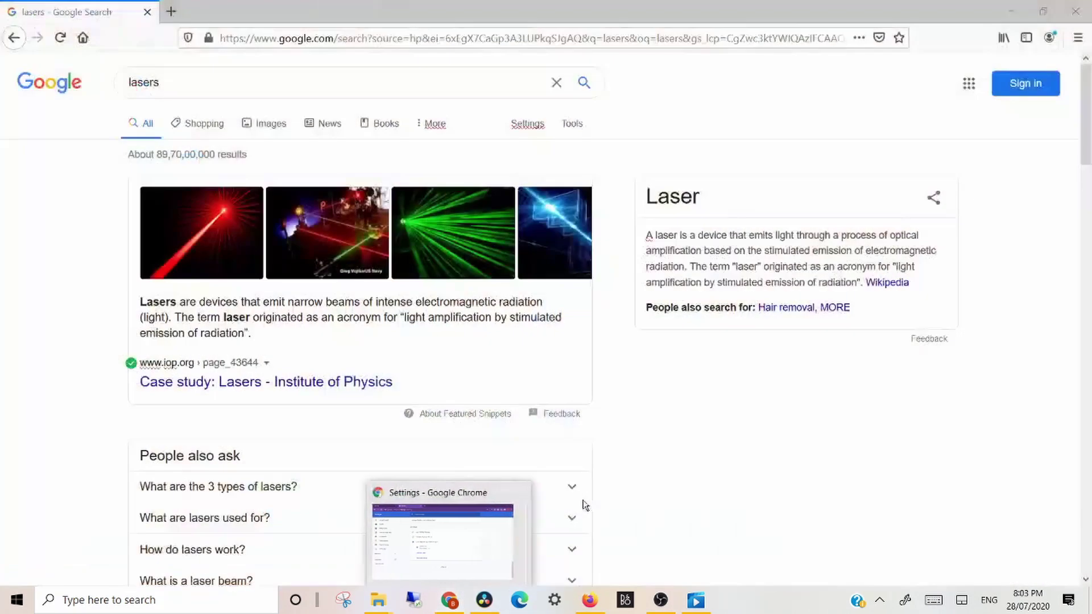
pyautogui.click(514, 492)
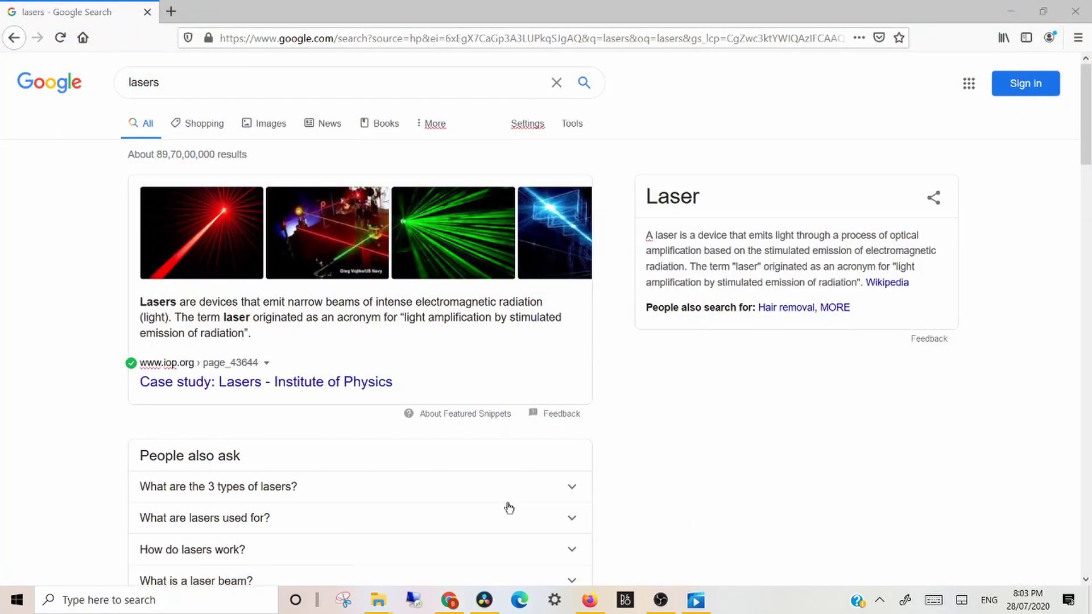
pyautogui.click(450, 601)
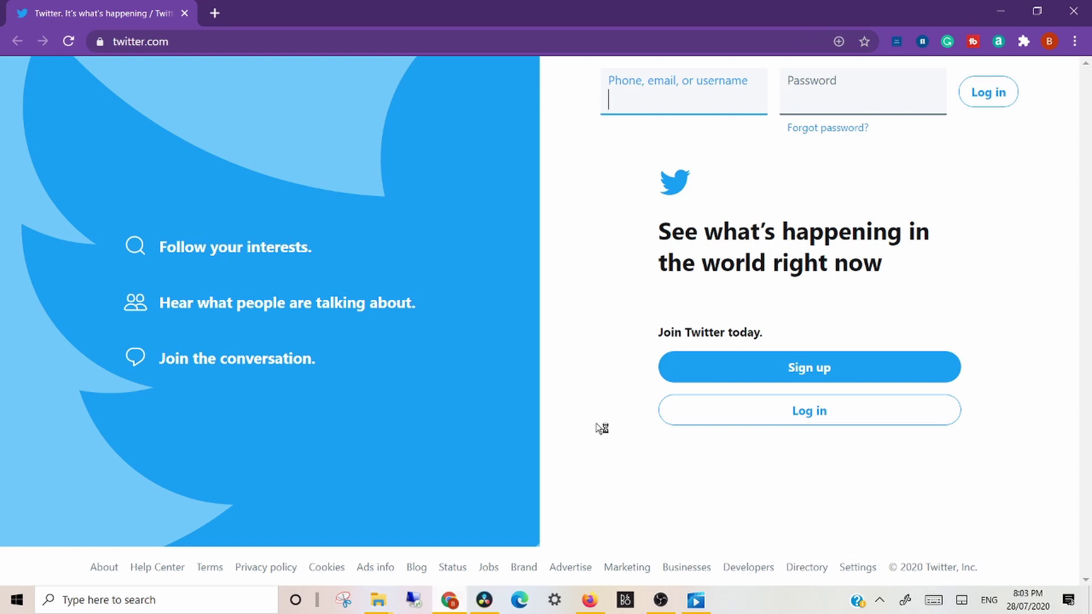
# Step: In Chrome's On startup settings, add google.com to the set of specific pages to open
pyautogui.click(1074, 44)
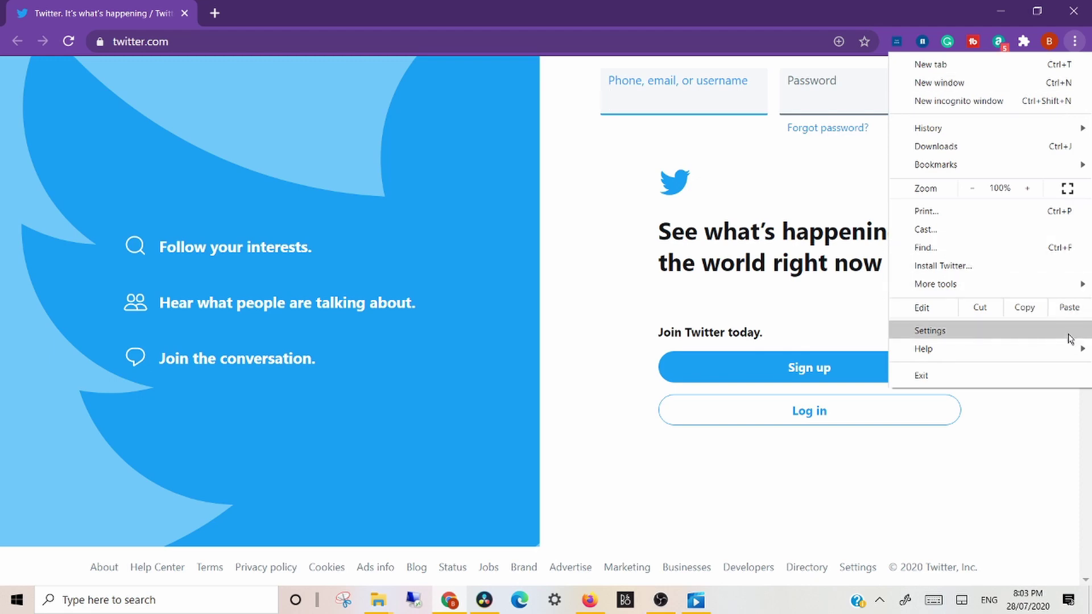
pyautogui.click(1070, 332)
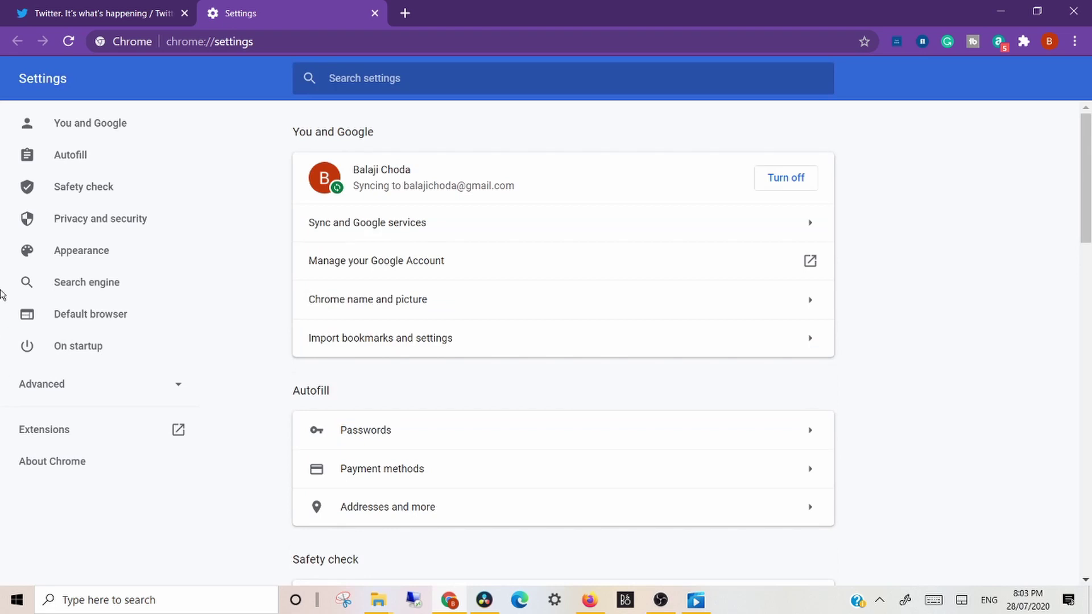
pyautogui.click(87, 347)
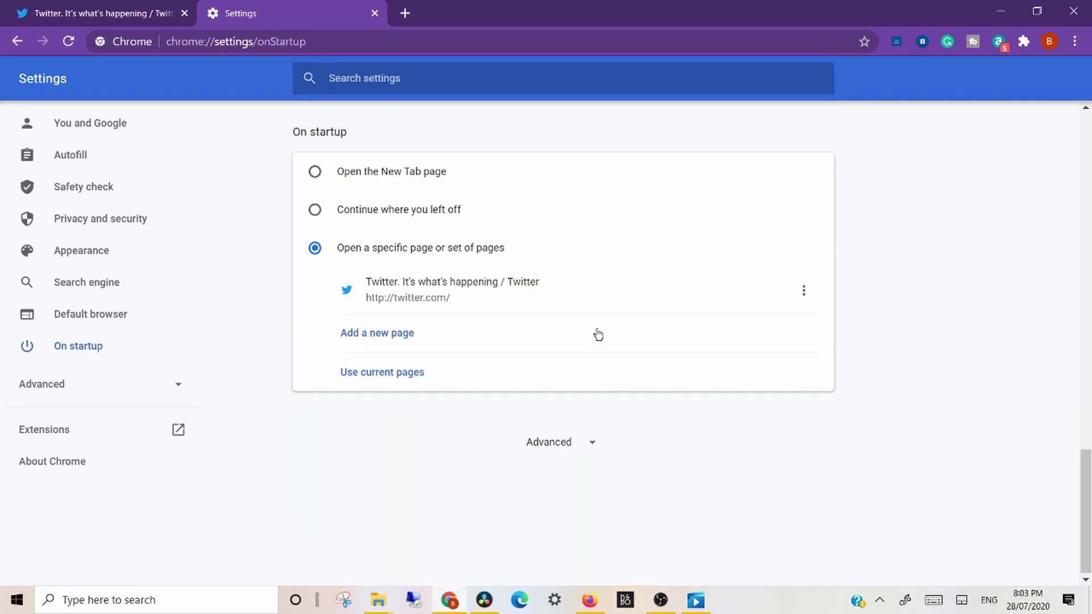
pyautogui.click(471, 343)
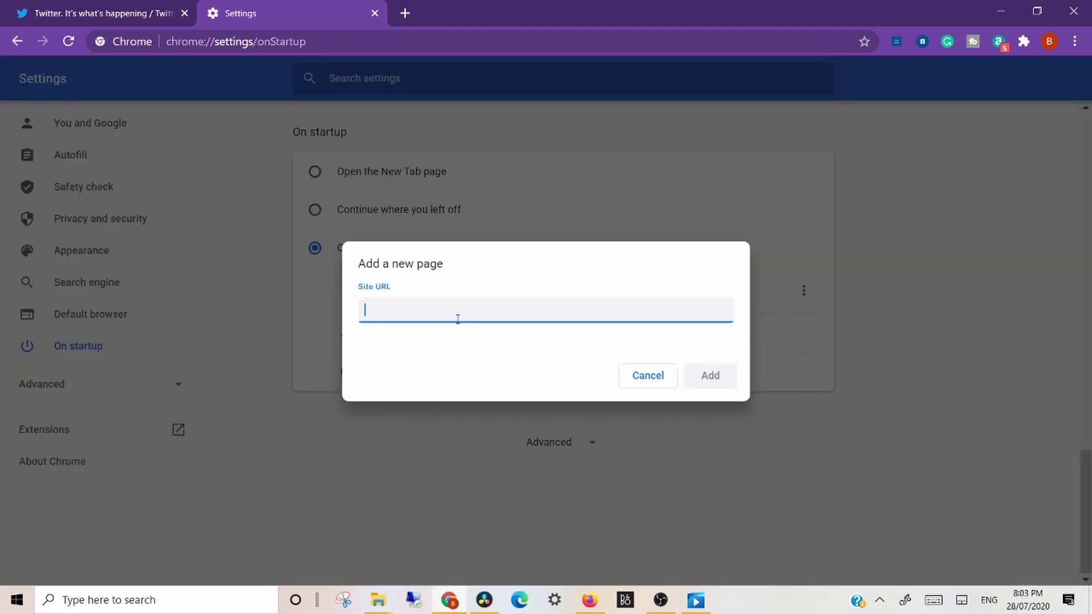
pyautogui.write('google')
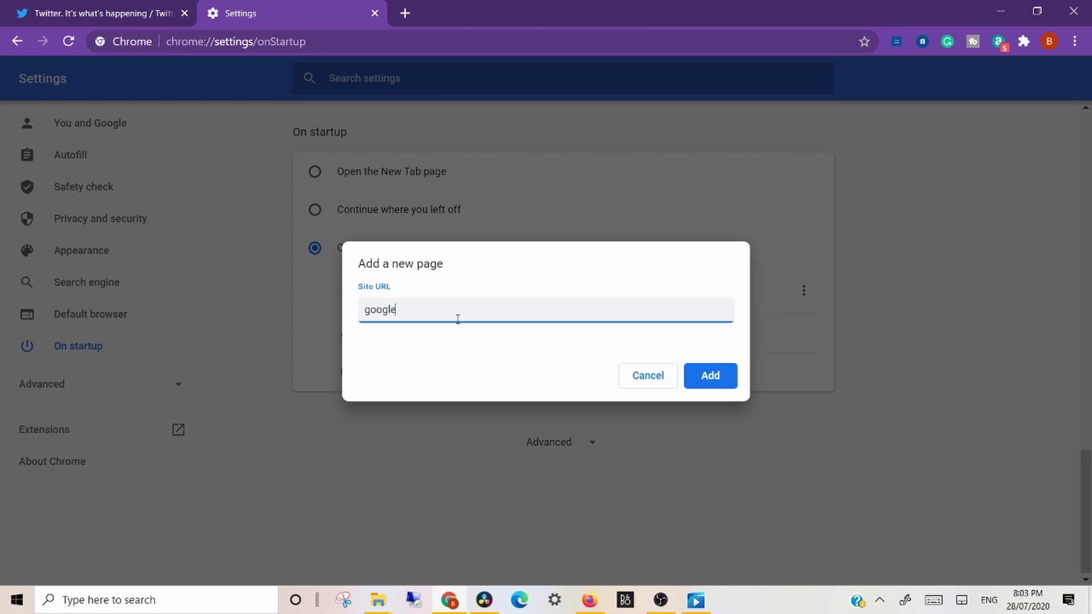
pyautogui.write('.com')
pyautogui.press('Return')
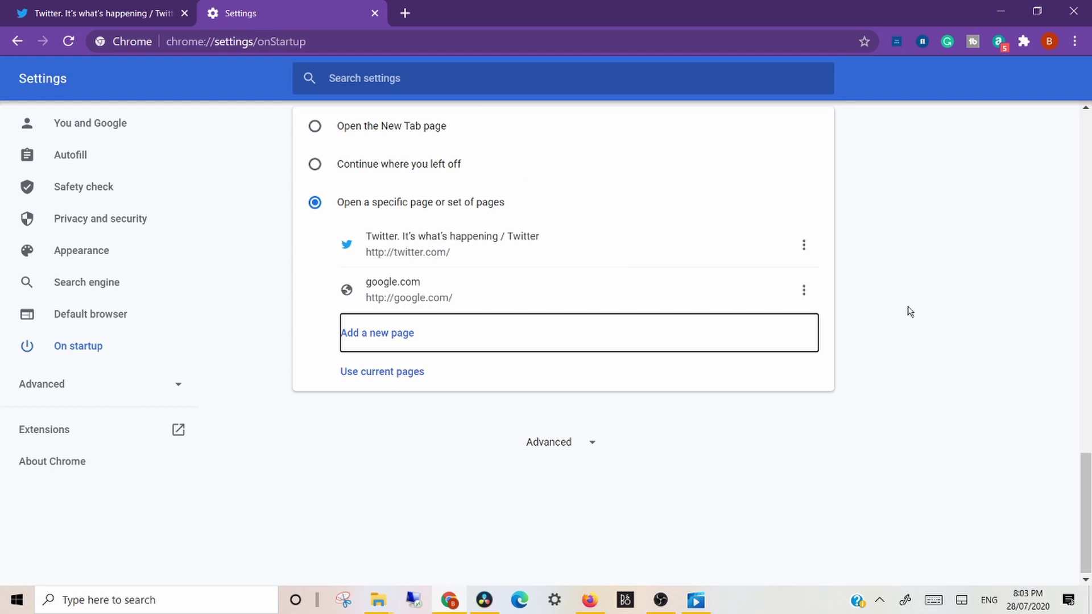
# Step: Remove the twitter.com and google.com entries from the specific startup pages
pyautogui.click(804, 246)
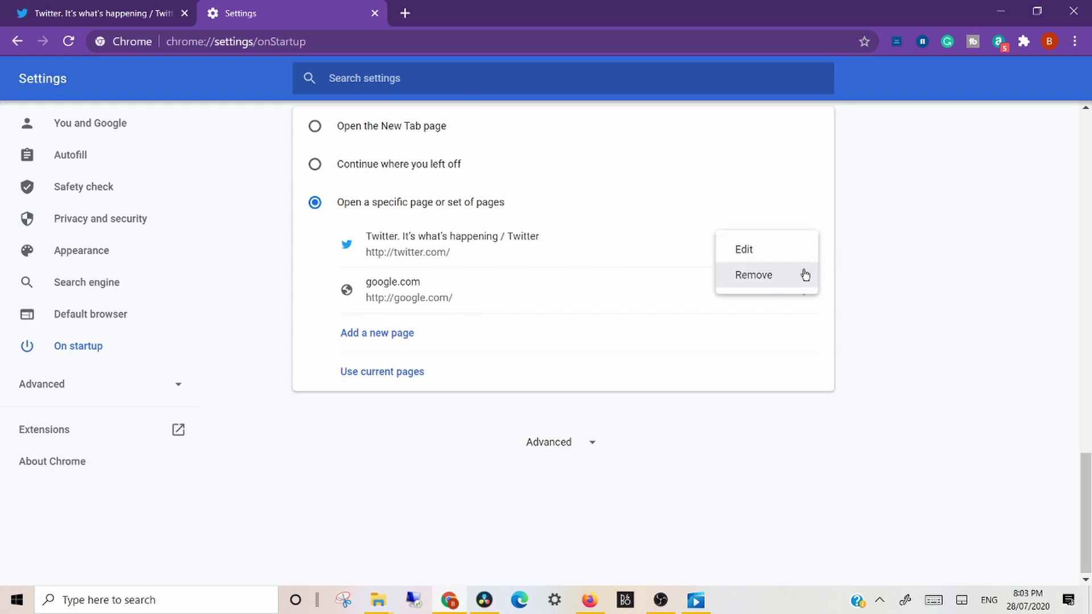
pyautogui.click(804, 275)
pyautogui.click(805, 290)
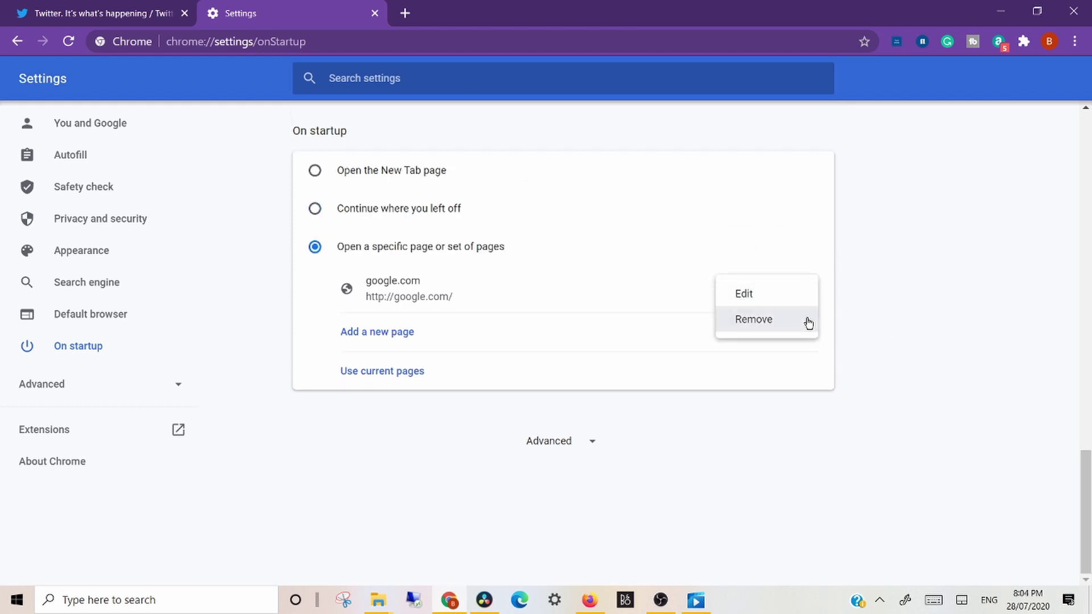
pyautogui.click(806, 319)
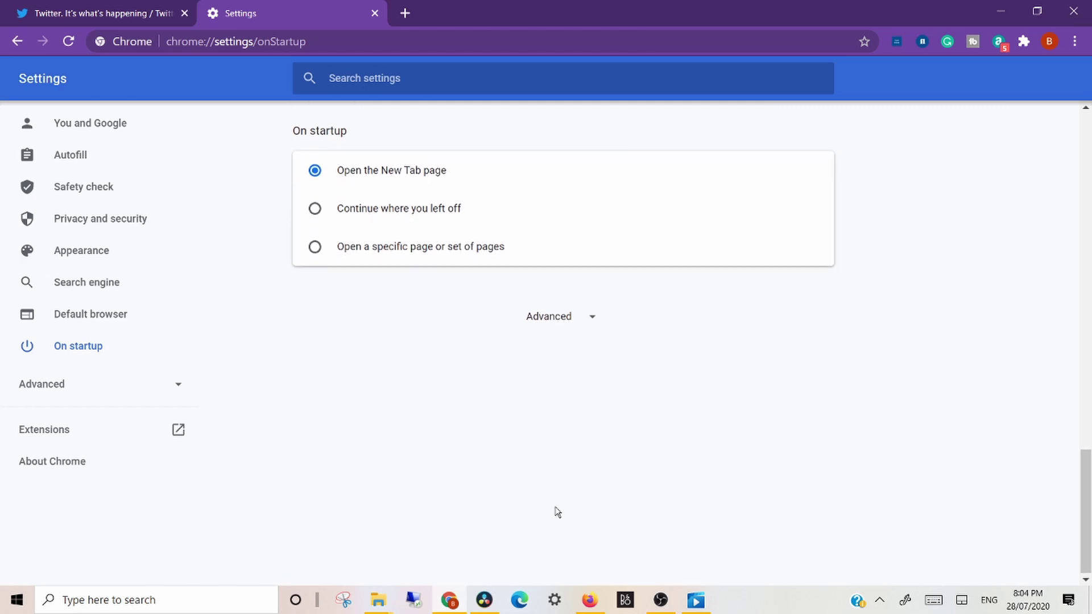
# Step: Close the Chrome window and relaunch Chrome to test startup without specific pages
pyautogui.click(590, 600)
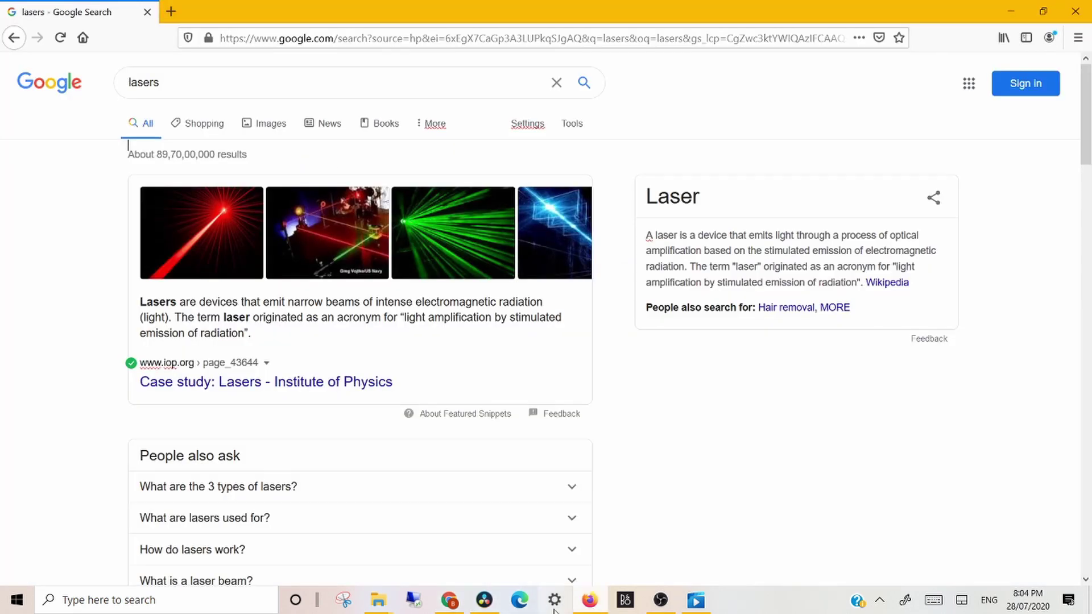
pyautogui.moveTo(455, 606)
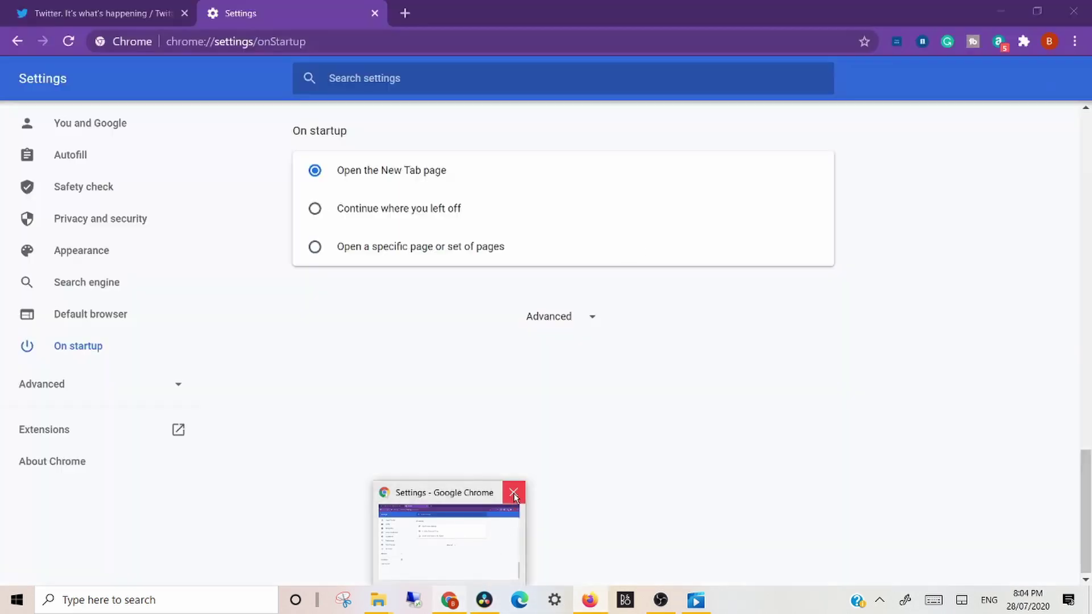
pyautogui.click(515, 494)
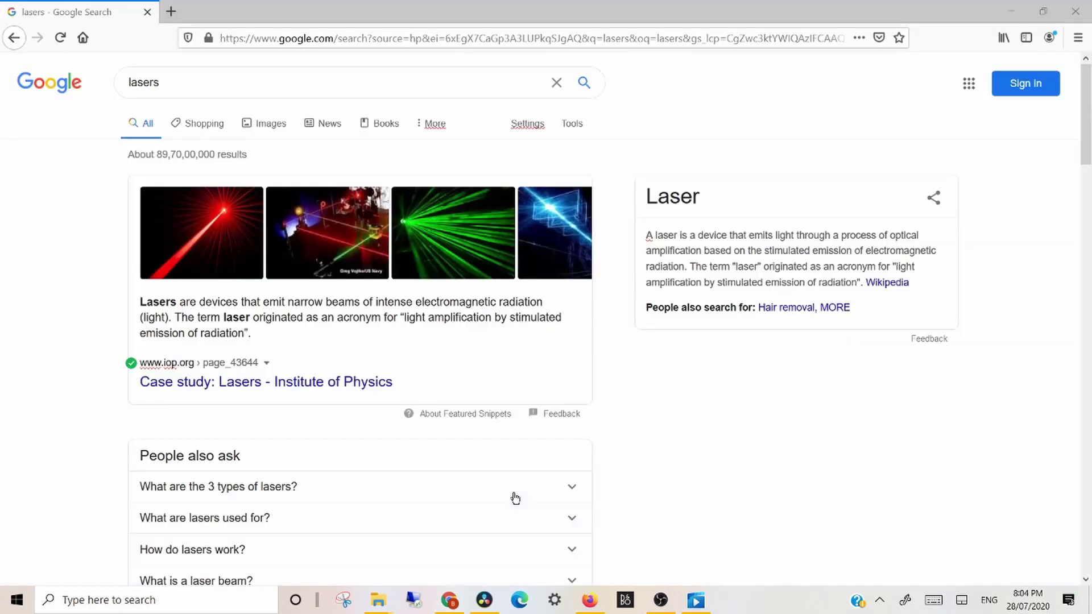
pyautogui.click(449, 601)
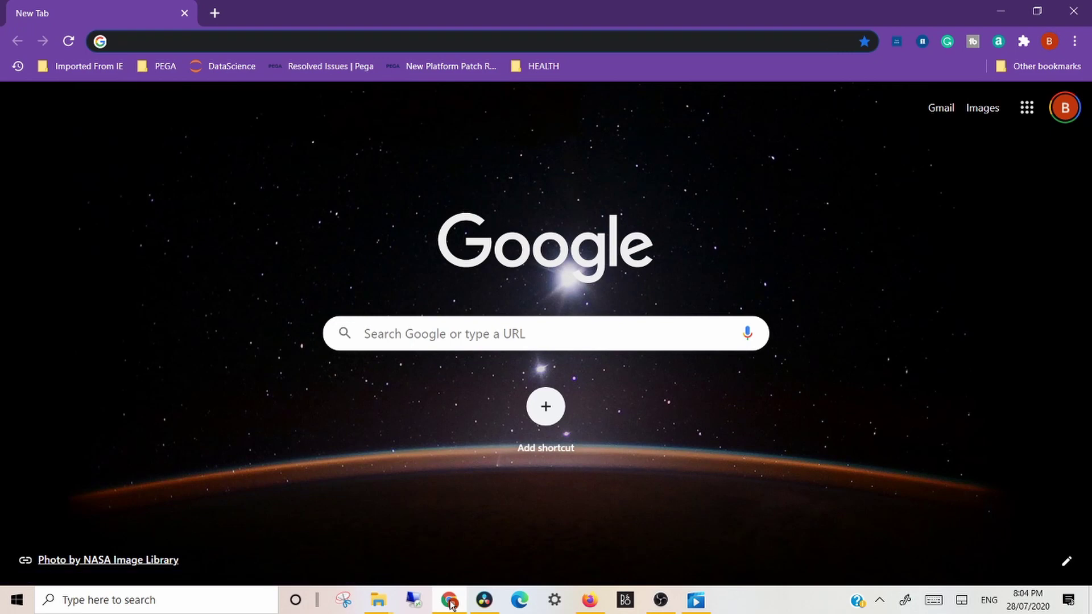
# Step: Set Chrome's On startup option to open a specific page or set of pages, and add google.com
pyautogui.click(1074, 43)
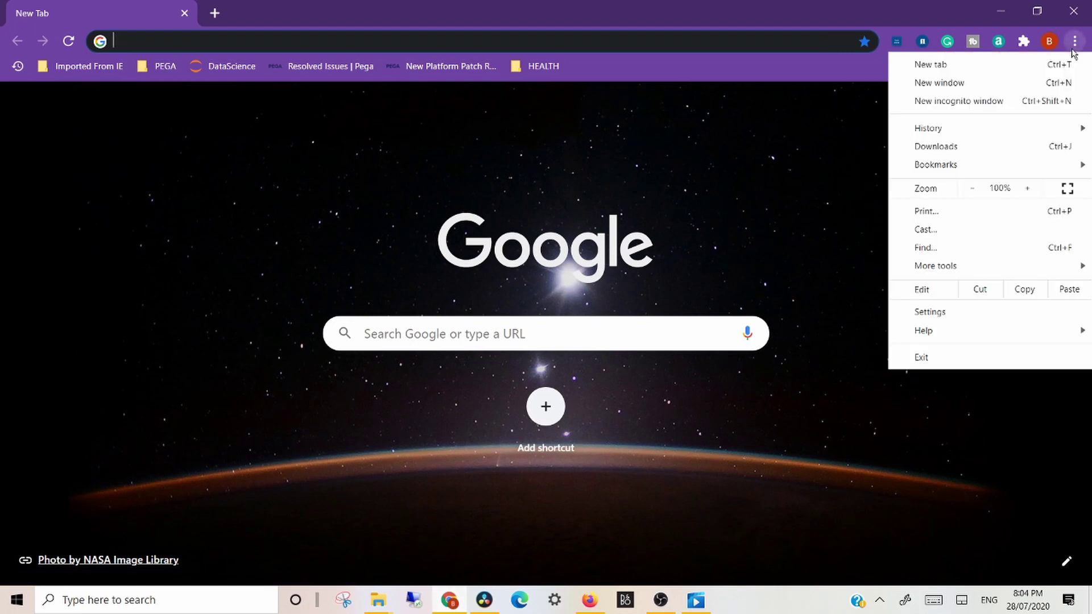
pyautogui.click(1038, 312)
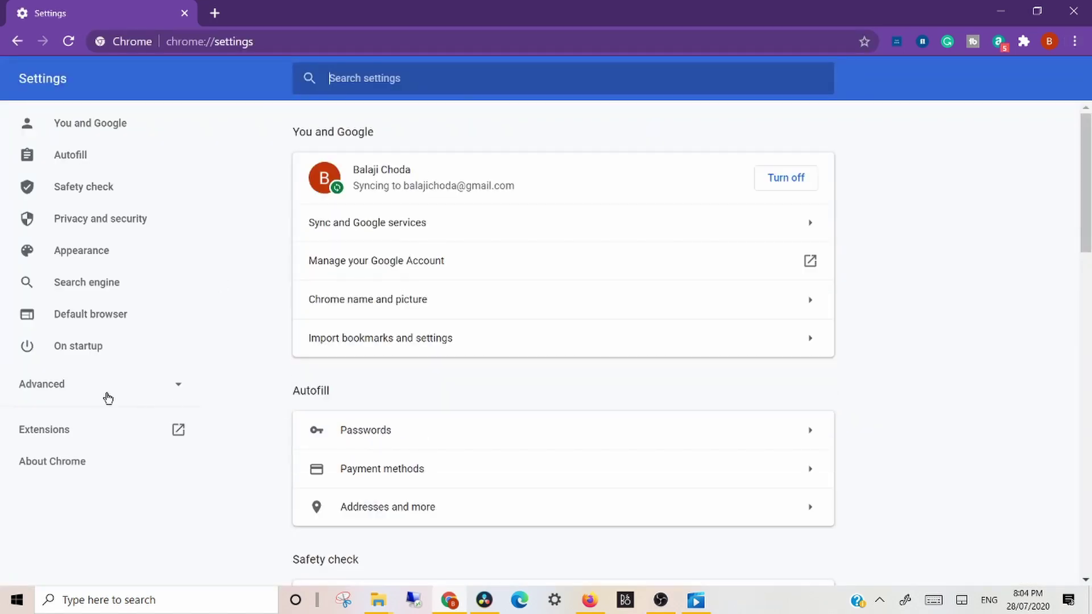
pyautogui.click(57, 346)
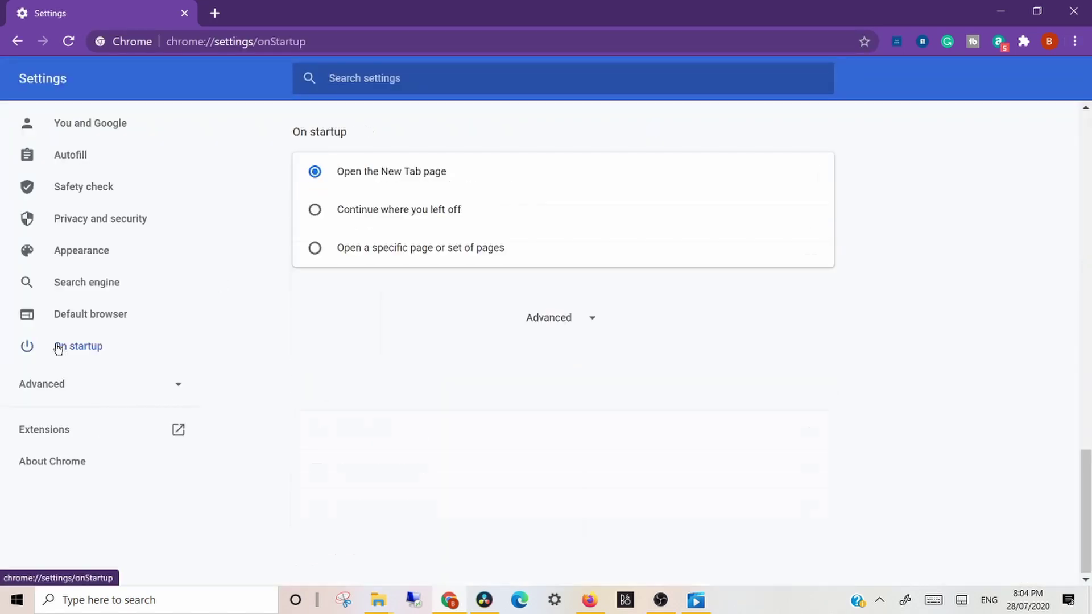
pyautogui.click(638, 248)
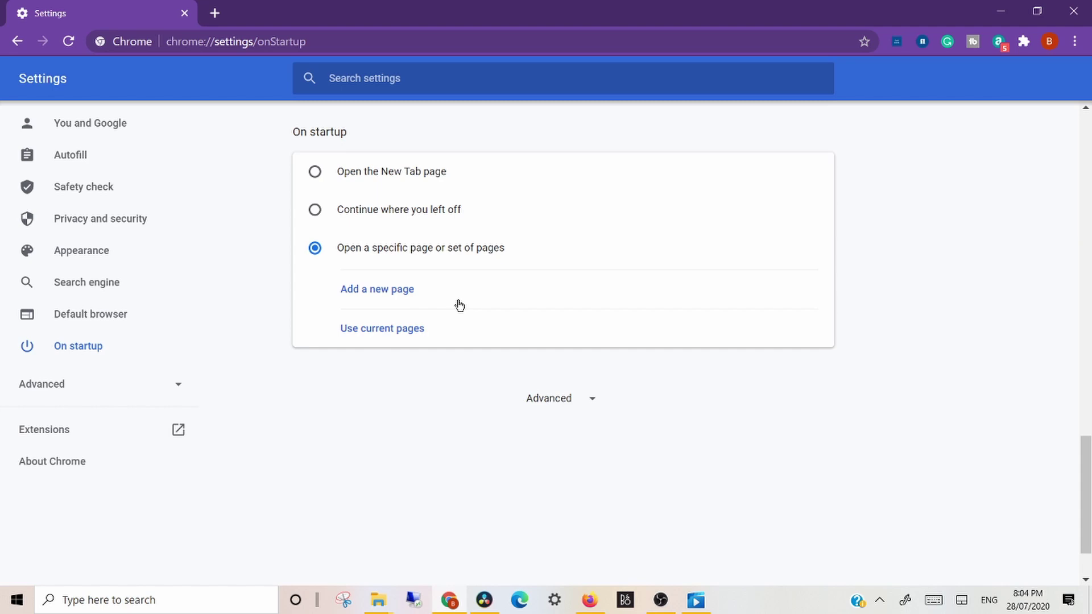
pyautogui.click(374, 288)
pyautogui.write('g')
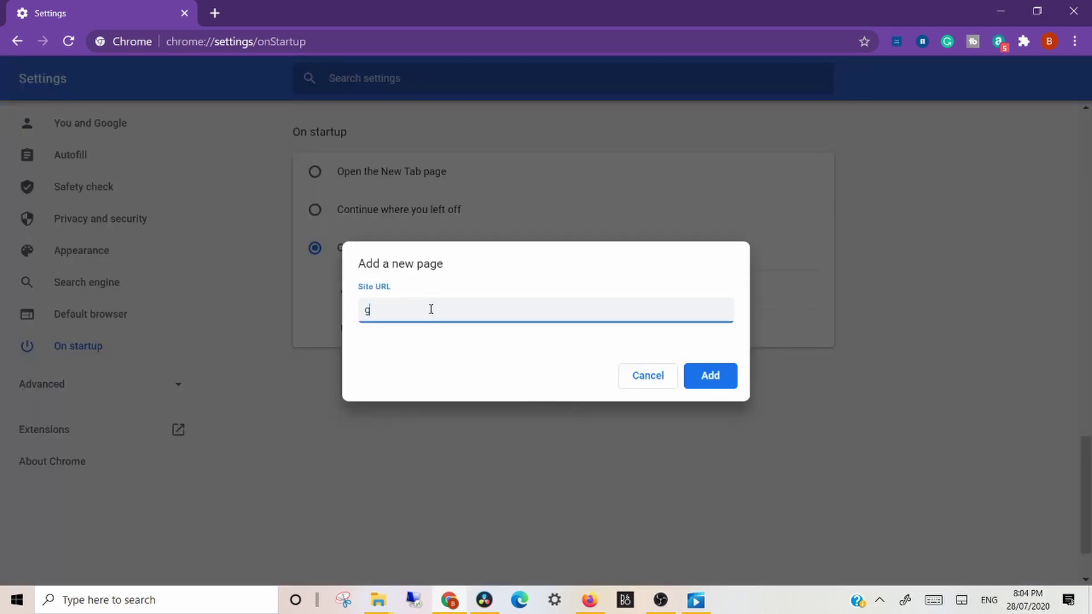
pyautogui.write('oogle.com')
pyautogui.press('Return')
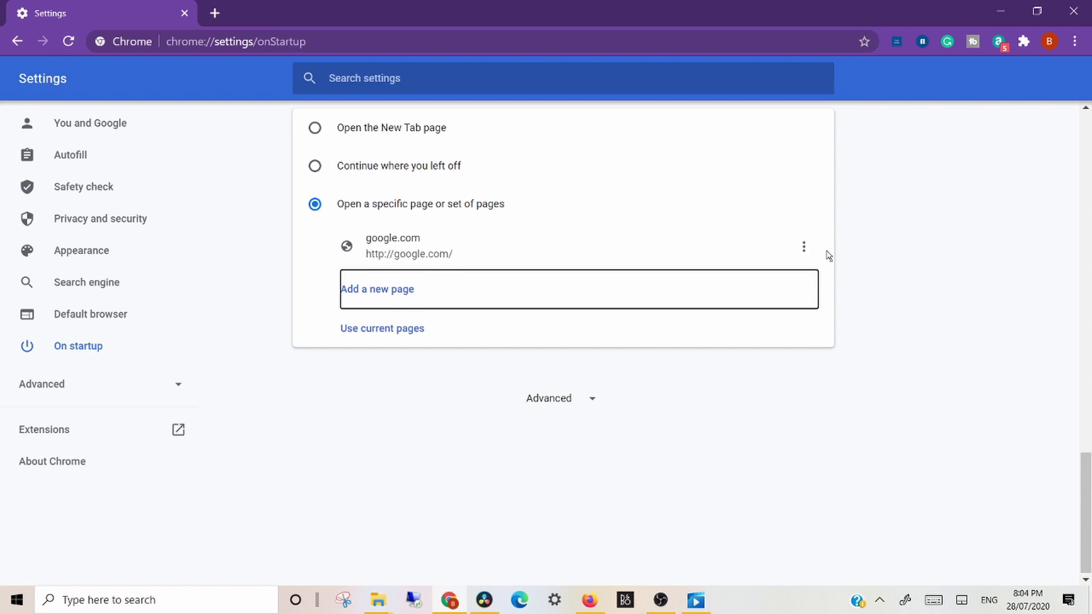
# Step: Open a new tab and search Google for "lasers"
pyautogui.click(213, 12)
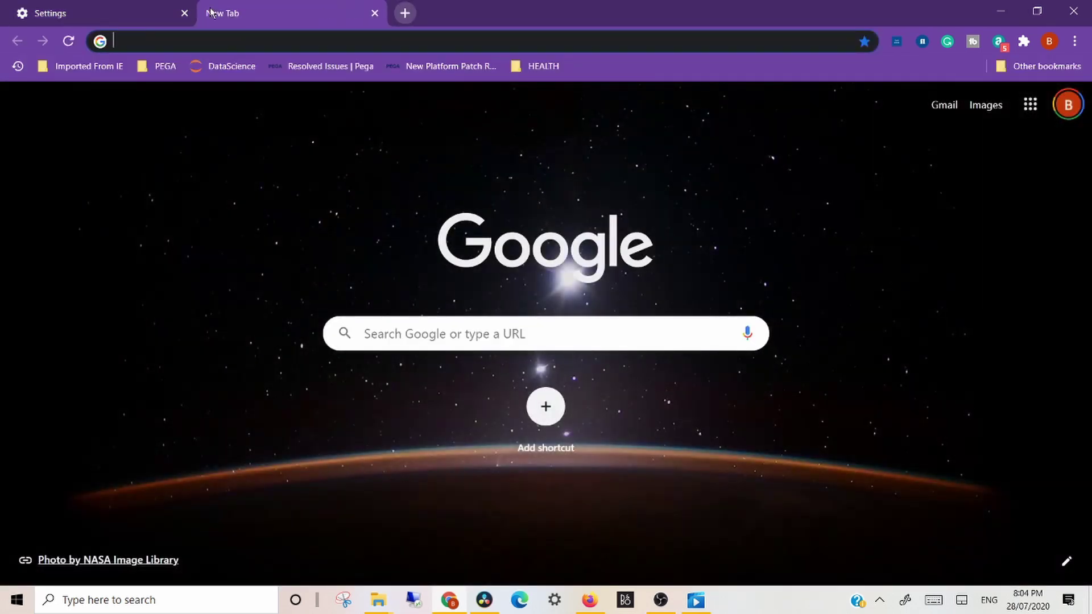
pyautogui.click(559, 343)
pyautogui.write('l')
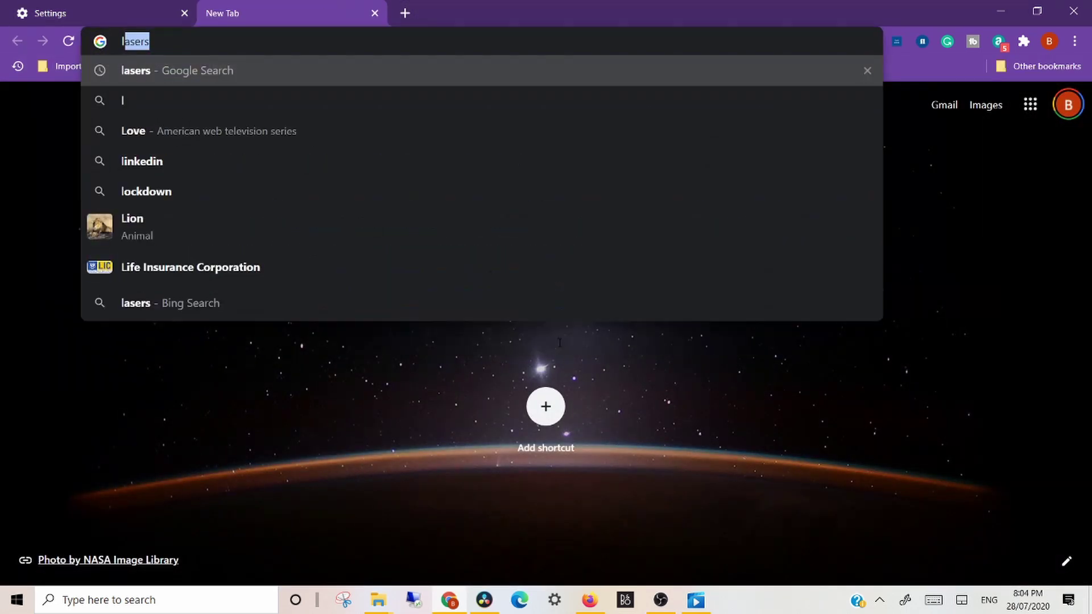
pyautogui.write('asers')
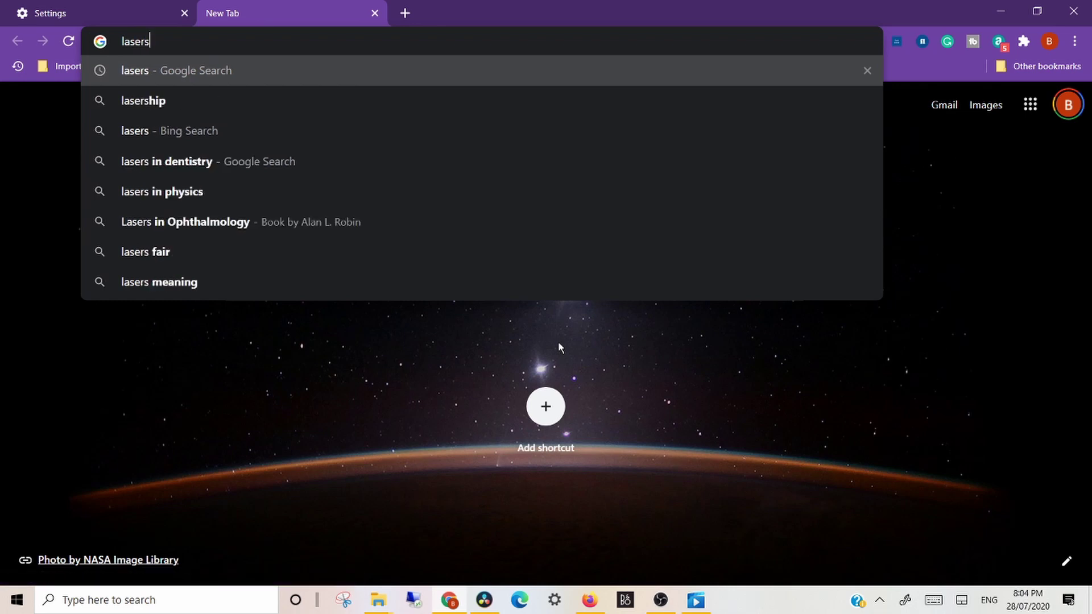
pyautogui.press('Return')
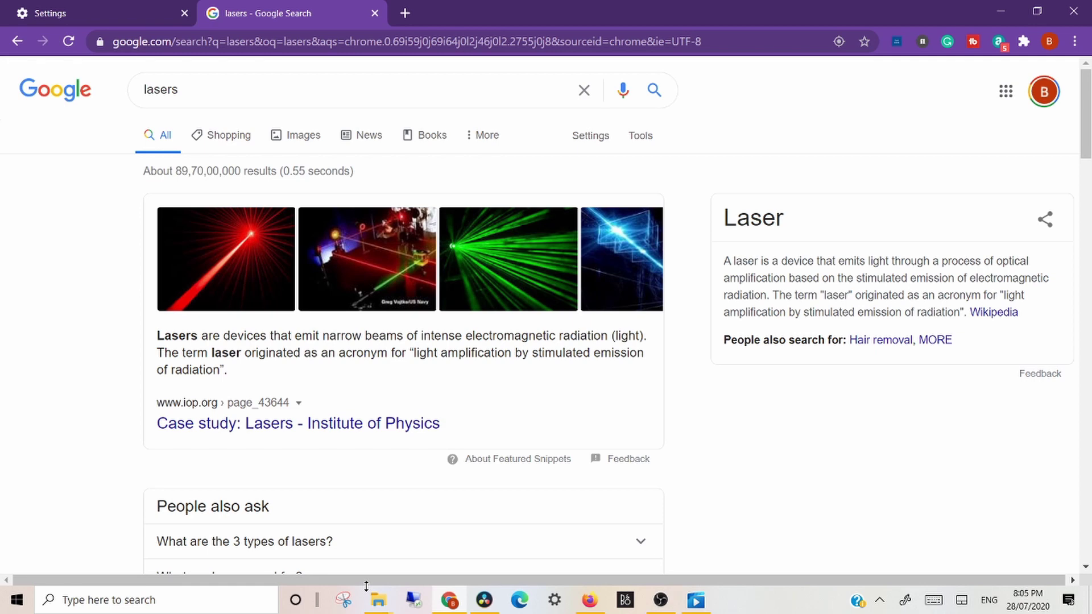
# Step: Open the developer tools console for the lasers results page, clear its messages and dismiss the issues notice
pyautogui.rightClick(815, 470)
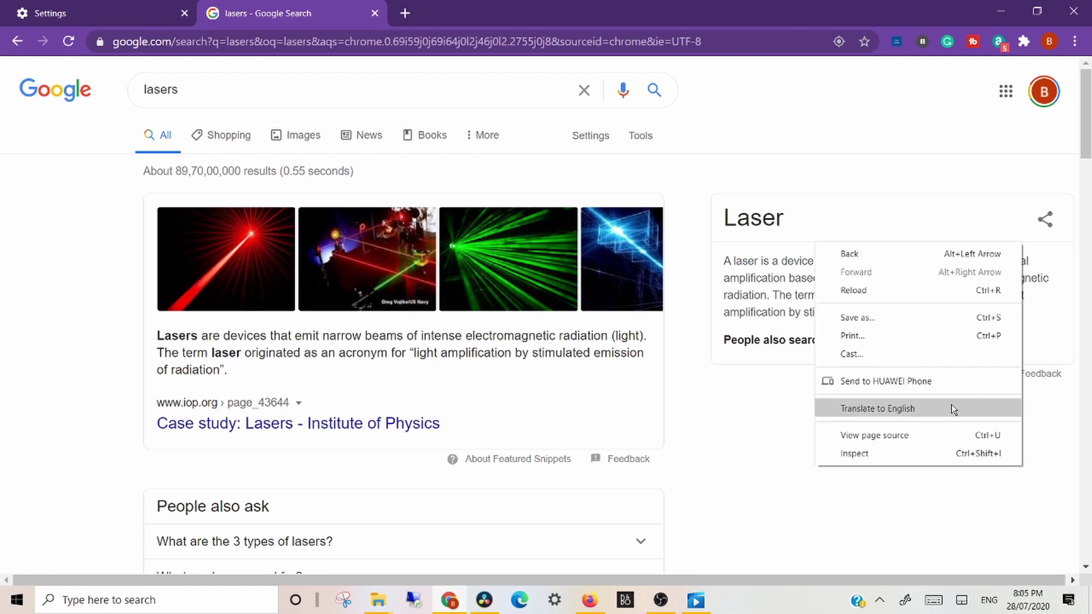
pyautogui.click(957, 454)
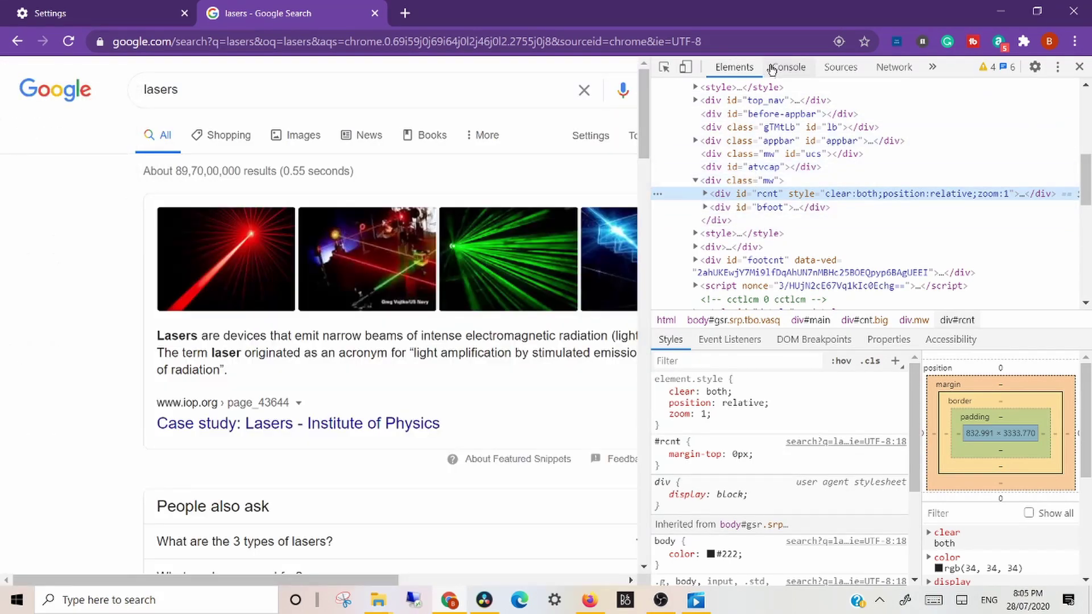
pyautogui.click(787, 67)
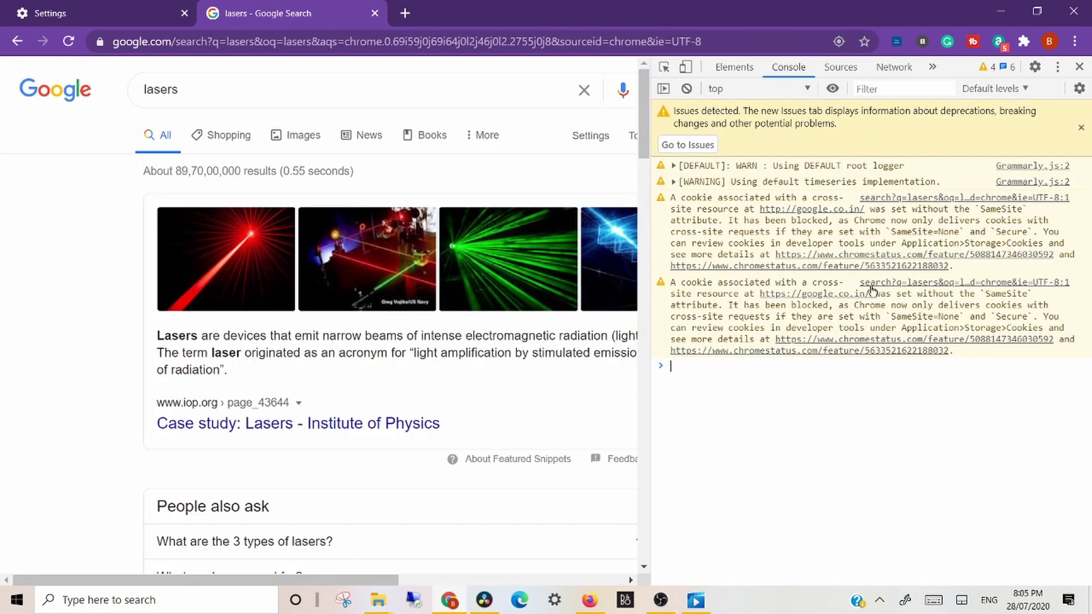
pyautogui.rightClick(854, 248)
pyautogui.click(898, 289)
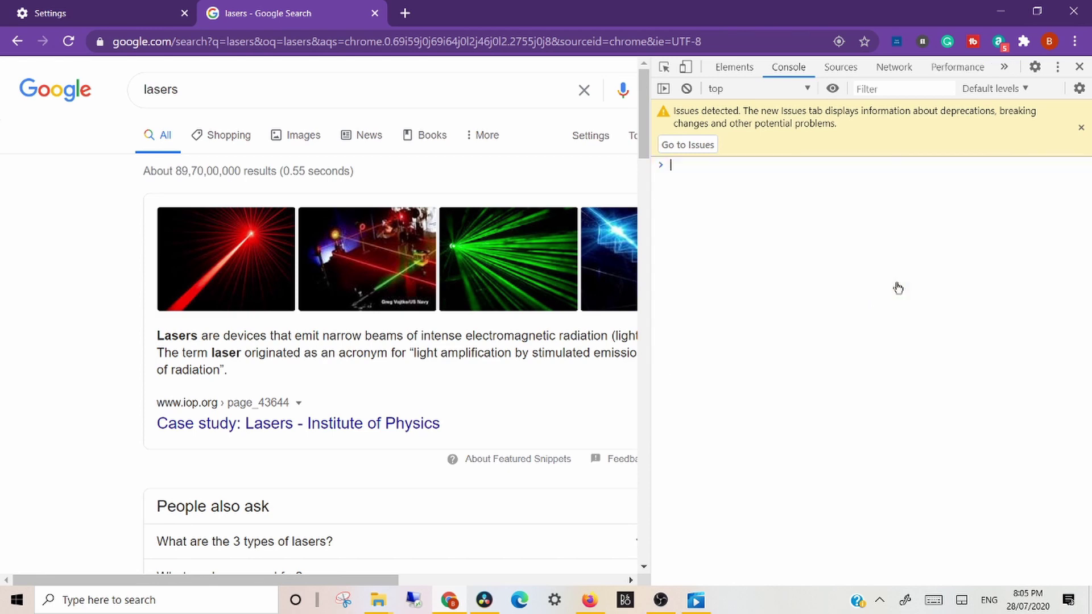
pyautogui.click(1081, 128)
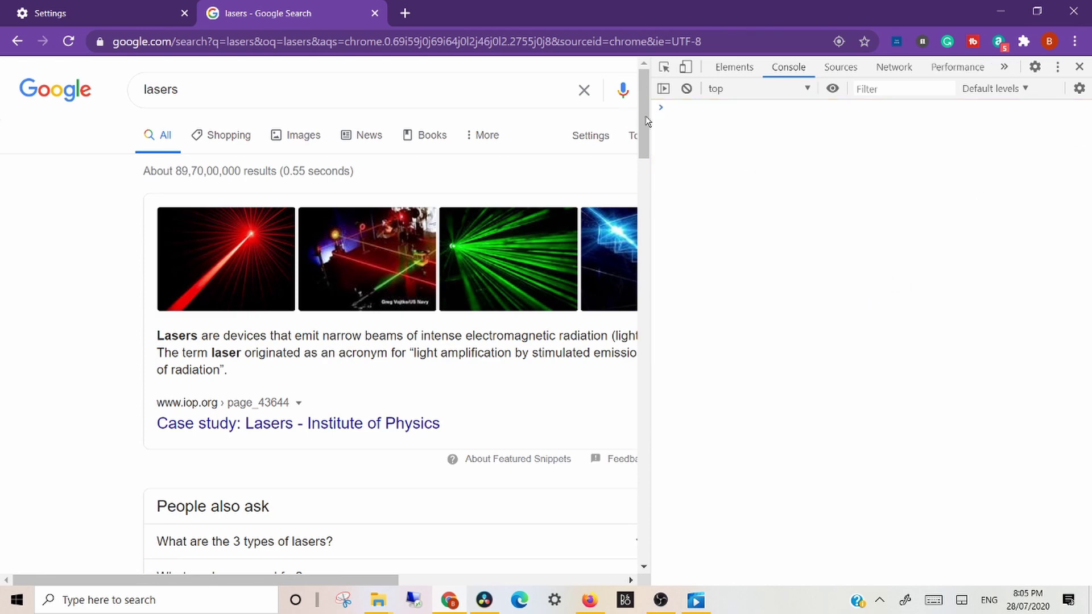
# Step: Run document.designMode="on" in the console for the lasers results page
pyautogui.click(692, 113)
pyautogui.write('document')
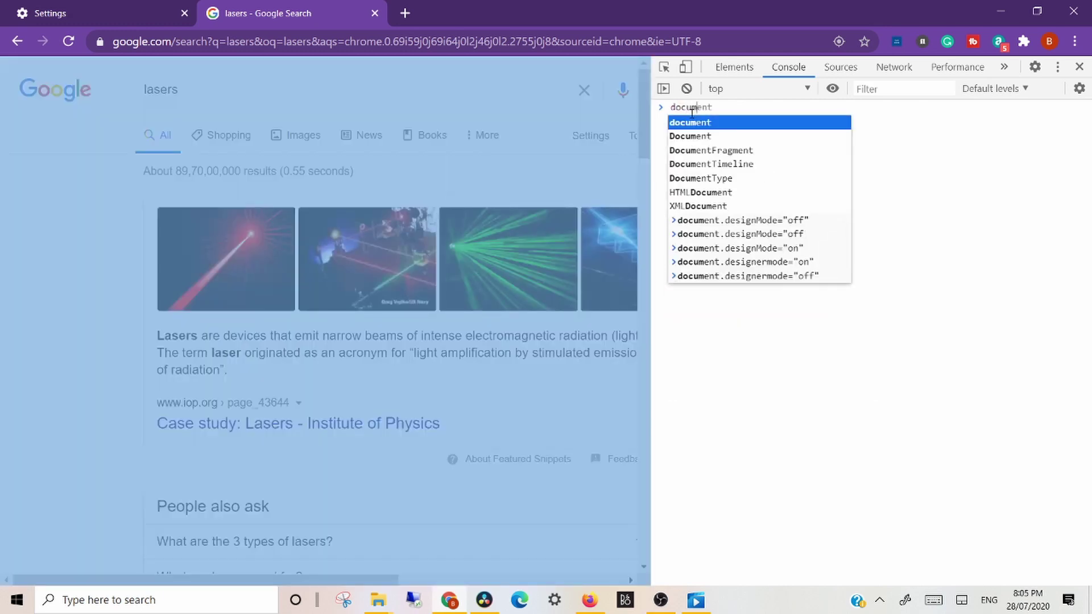
pyautogui.write('.de')
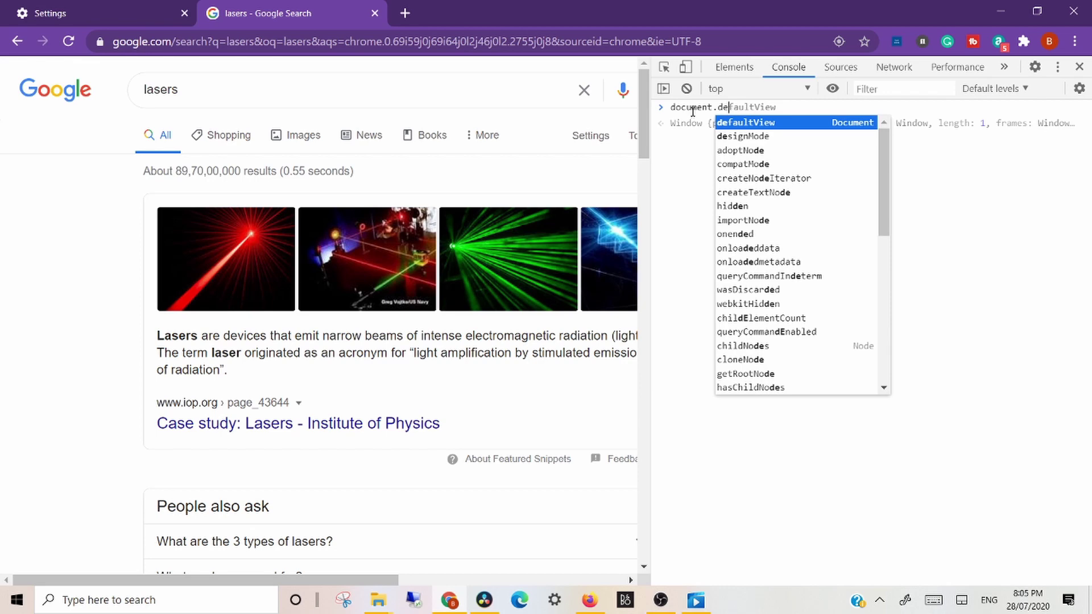
pyautogui.click(856, 138)
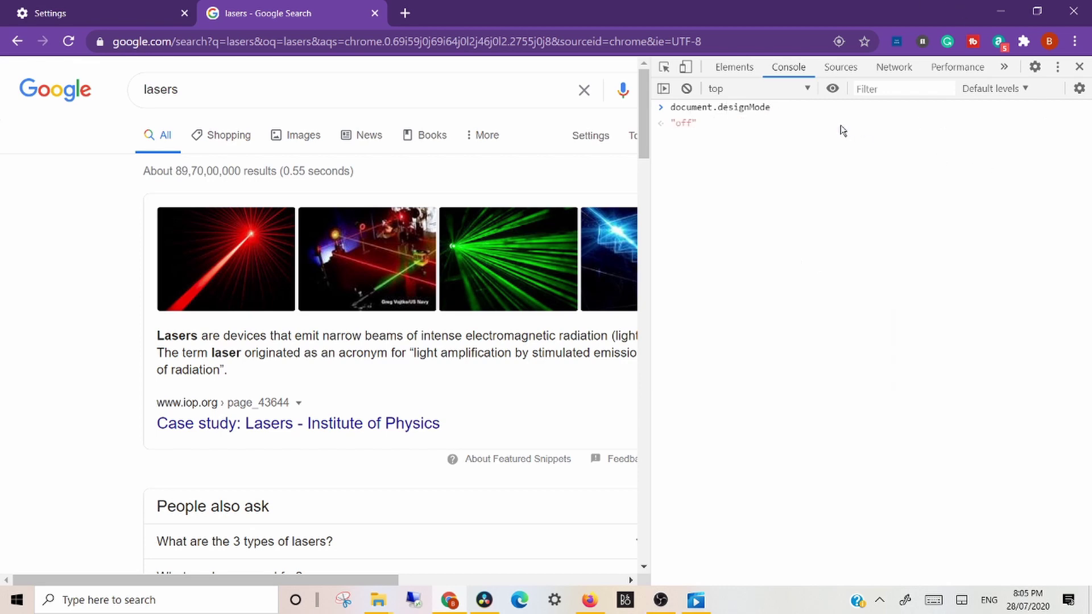
pyautogui.write('="')
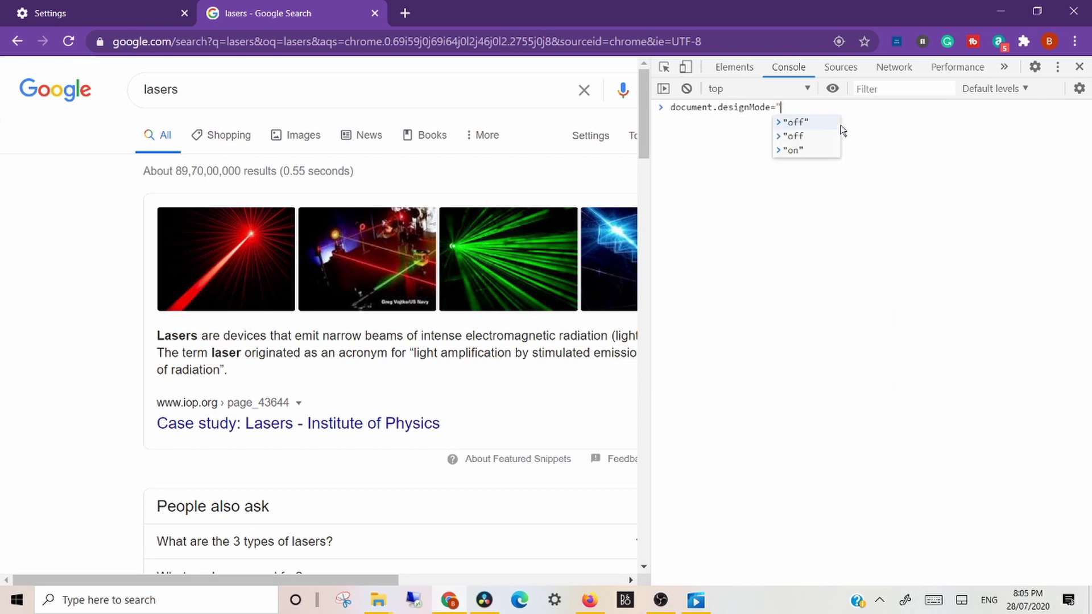
pyautogui.write('on"')
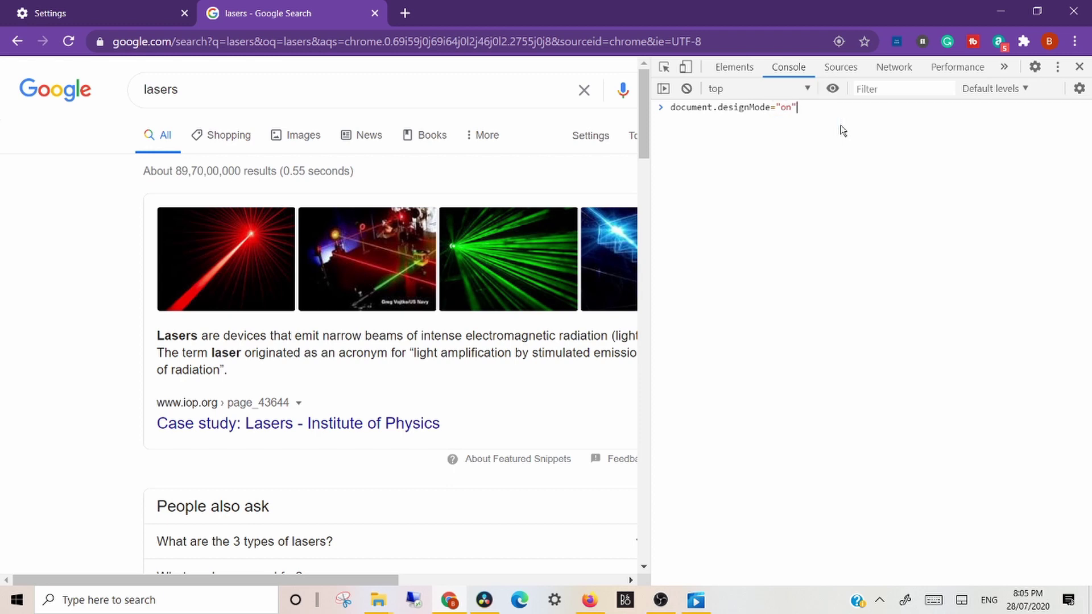
pyautogui.press('Return')
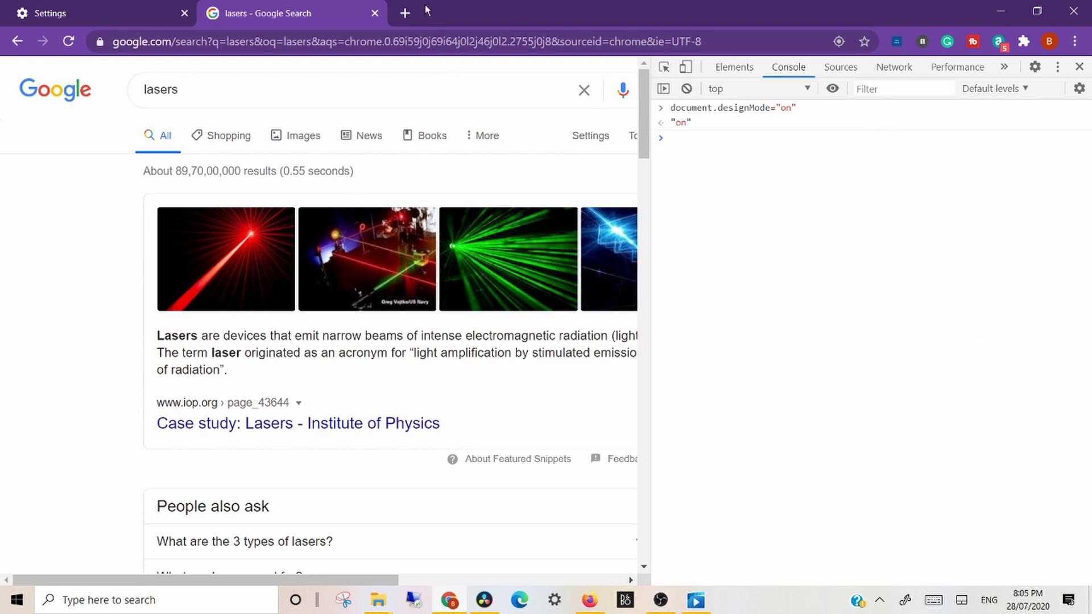
# Step: Open a new tab and search Google for "lasers" as an unmodified comparison page
pyautogui.click(405, 13)
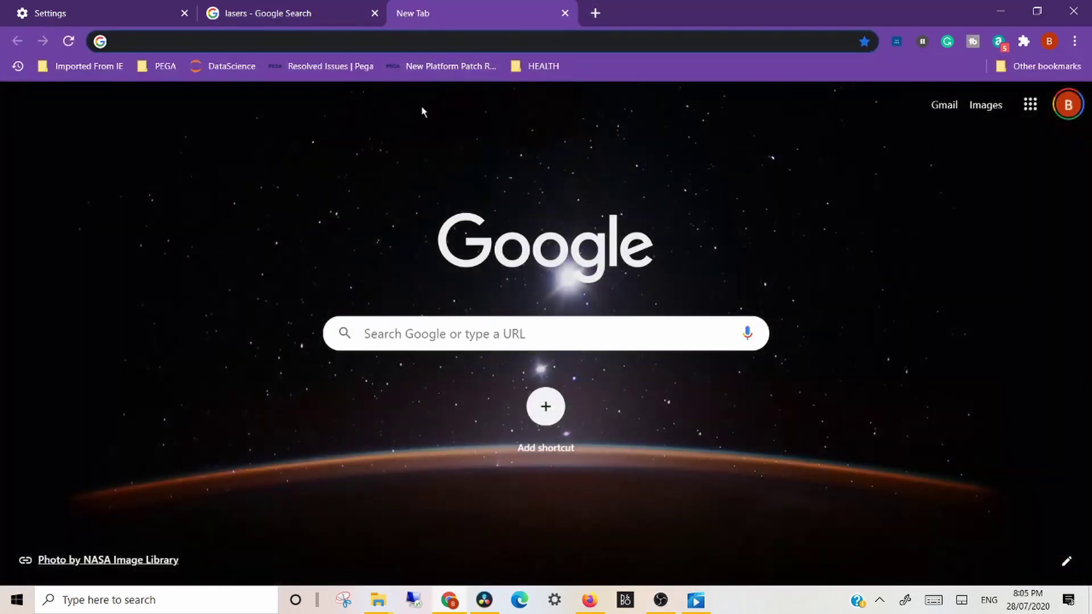
pyautogui.write('laq')
pyautogui.press('BackSpace')
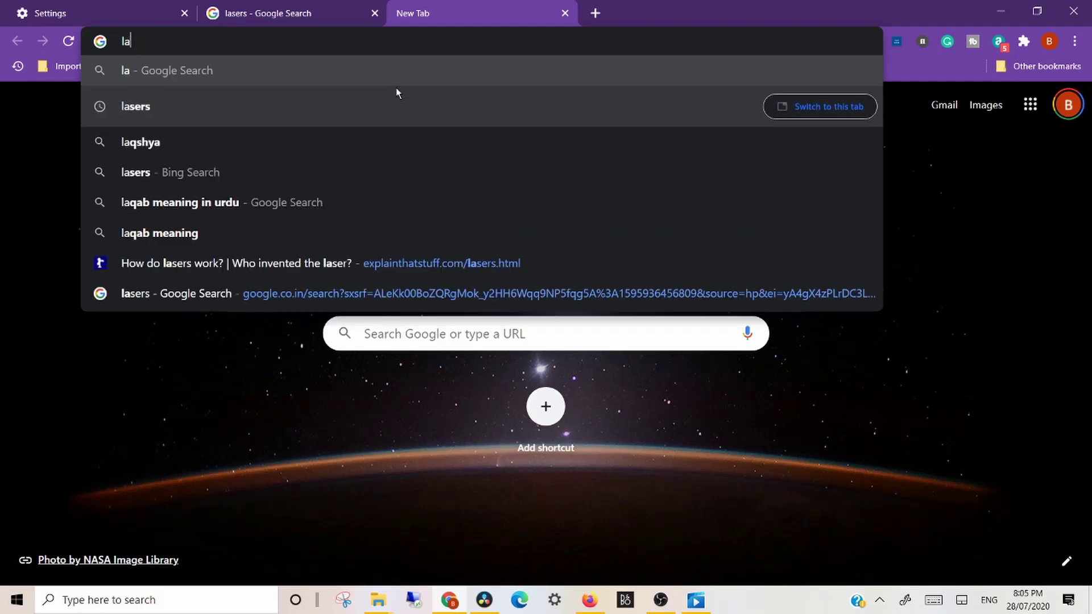
pyautogui.write('sers')
pyautogui.press('Return')
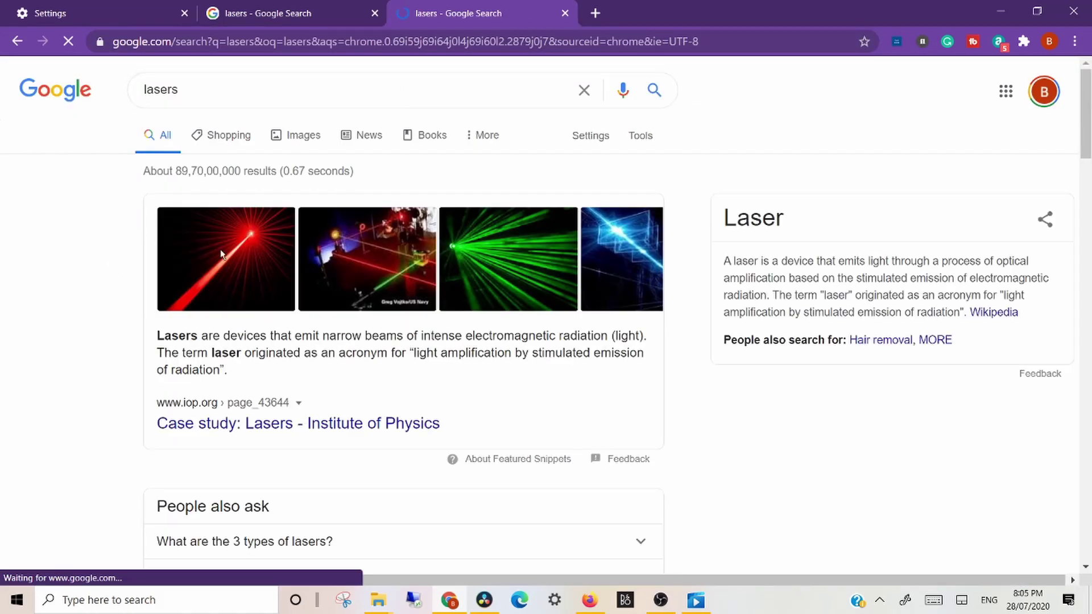
# Step: Highlight the results-count line on the comparison page to check how its text behaves without design mode
pyautogui.moveTo(349, 172); pyautogui.dragTo(1, 214)
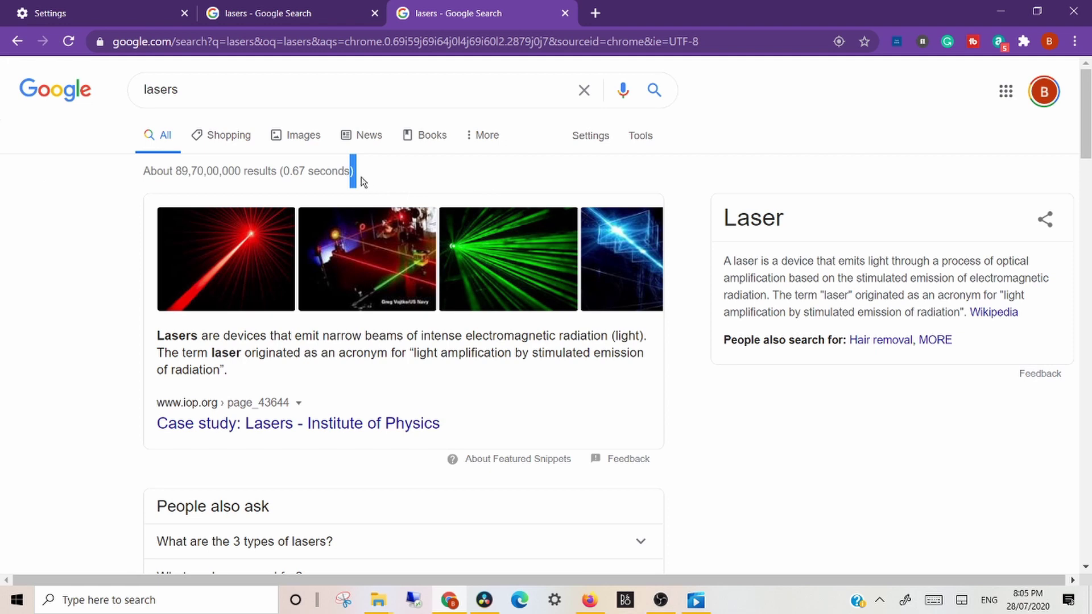
pyautogui.moveTo(354, 175); pyautogui.dragTo(194, 164)
pyautogui.moveTo(339, 175); pyautogui.dragTo(200, 188)
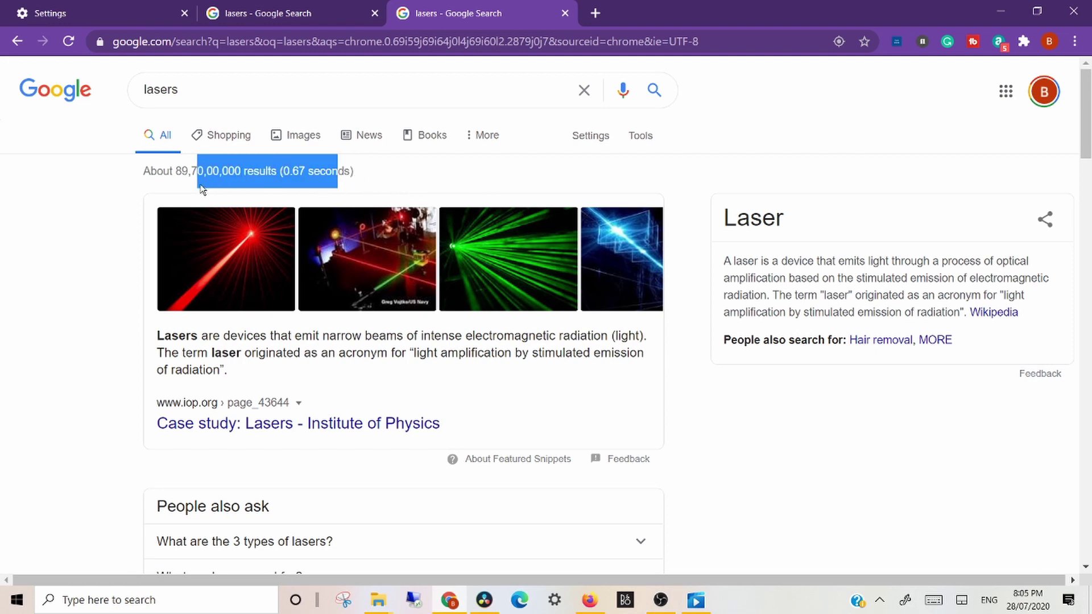
# Step: Return to the design-mode lasers page, close the developer tools, and replace the results-count line with "a" followed by a long run of "y"
pyautogui.click(256, 13)
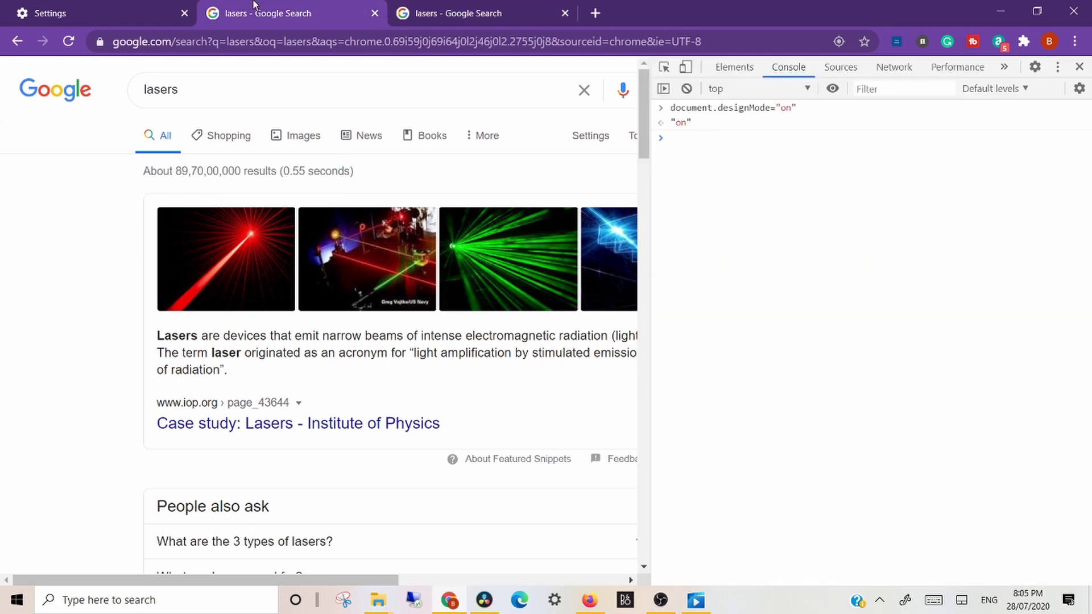
pyautogui.click(1080, 67)
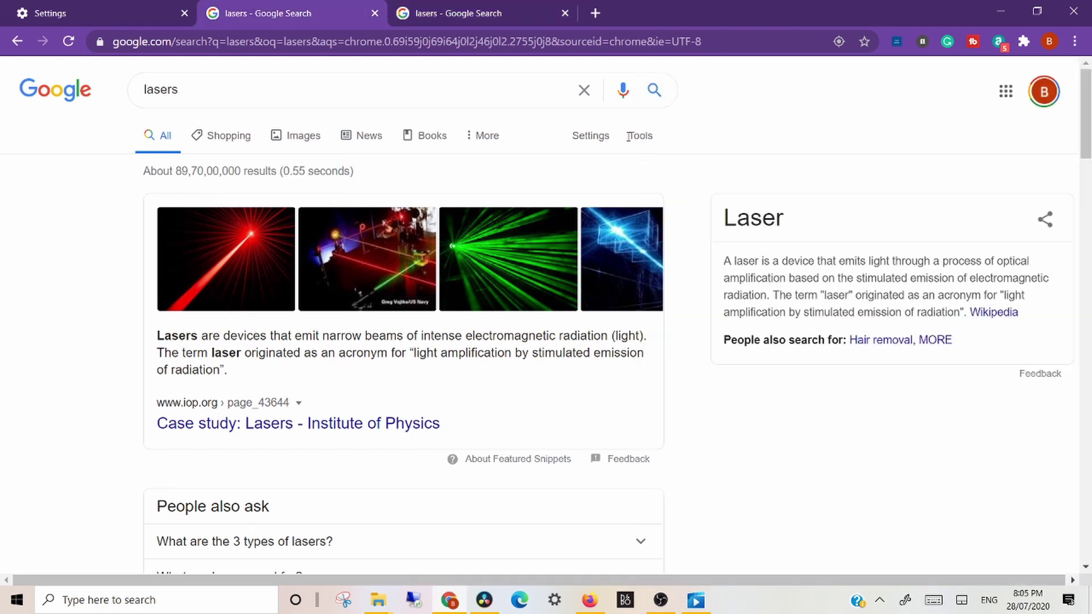
pyautogui.moveTo(352, 174); pyautogui.dragTo(50, 170)
pyautogui.press('BackSpace')
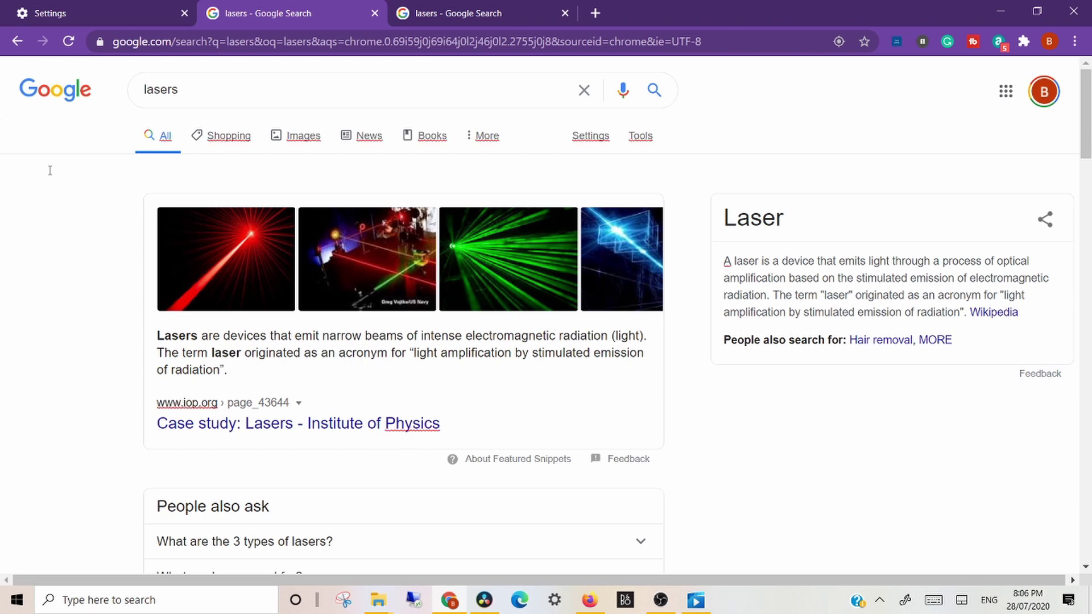
pyautogui.write('ayyyyyyyyyyyyyyyyyyyyyyyyyyyyyyyyyyyyyyyy')
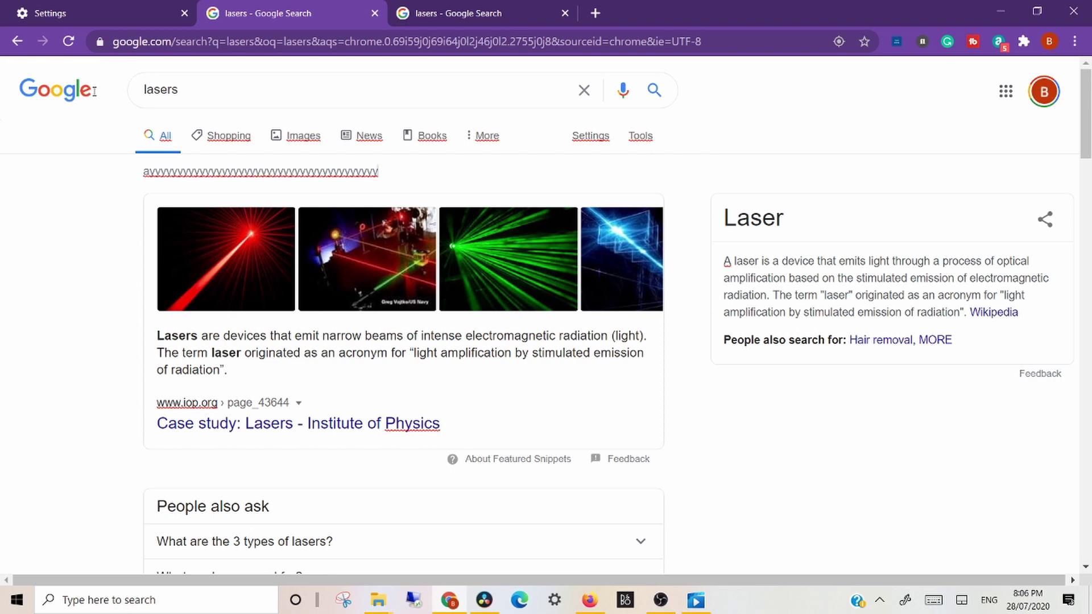
# Step: Replace the Google logo on the lasers results page with the text "GAMING LORD"
pyautogui.moveTo(95, 91); pyautogui.dragTo(1, 90)
pyautogui.press('BackSpace')
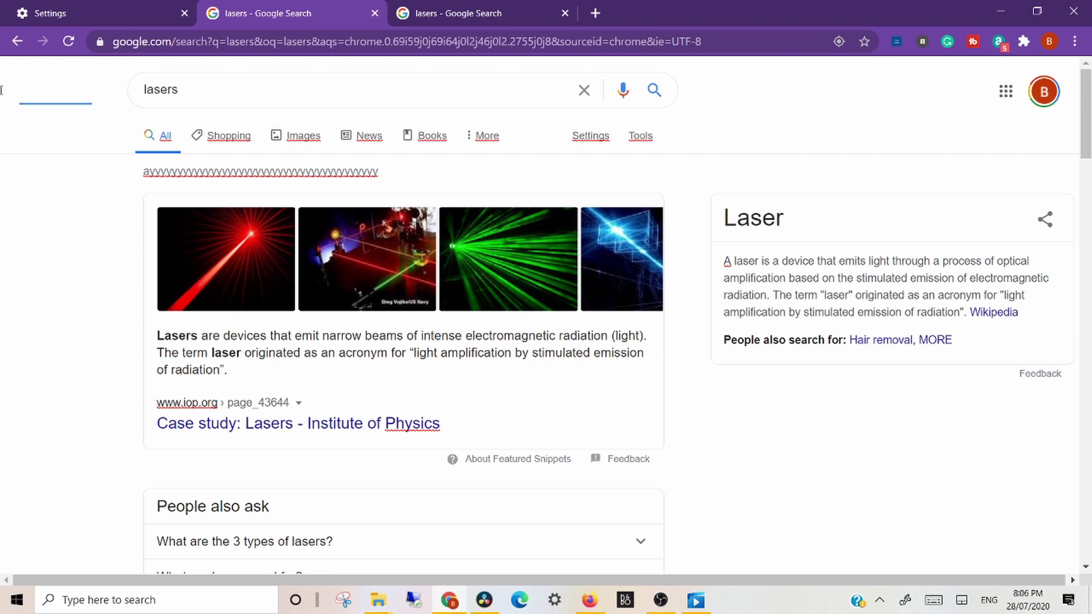
pyautogui.write('GAMING LORD')
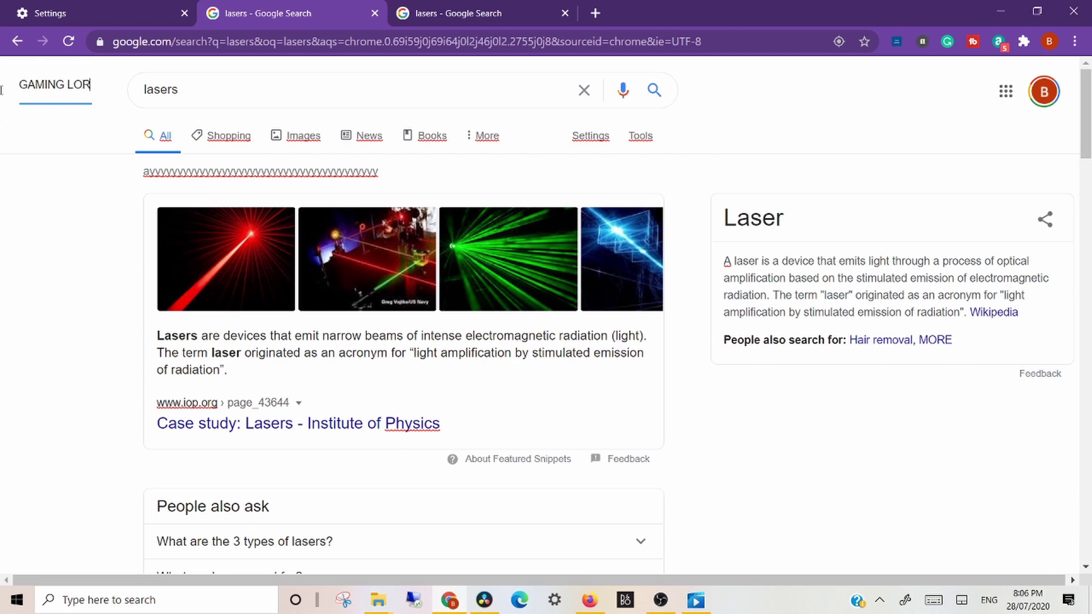